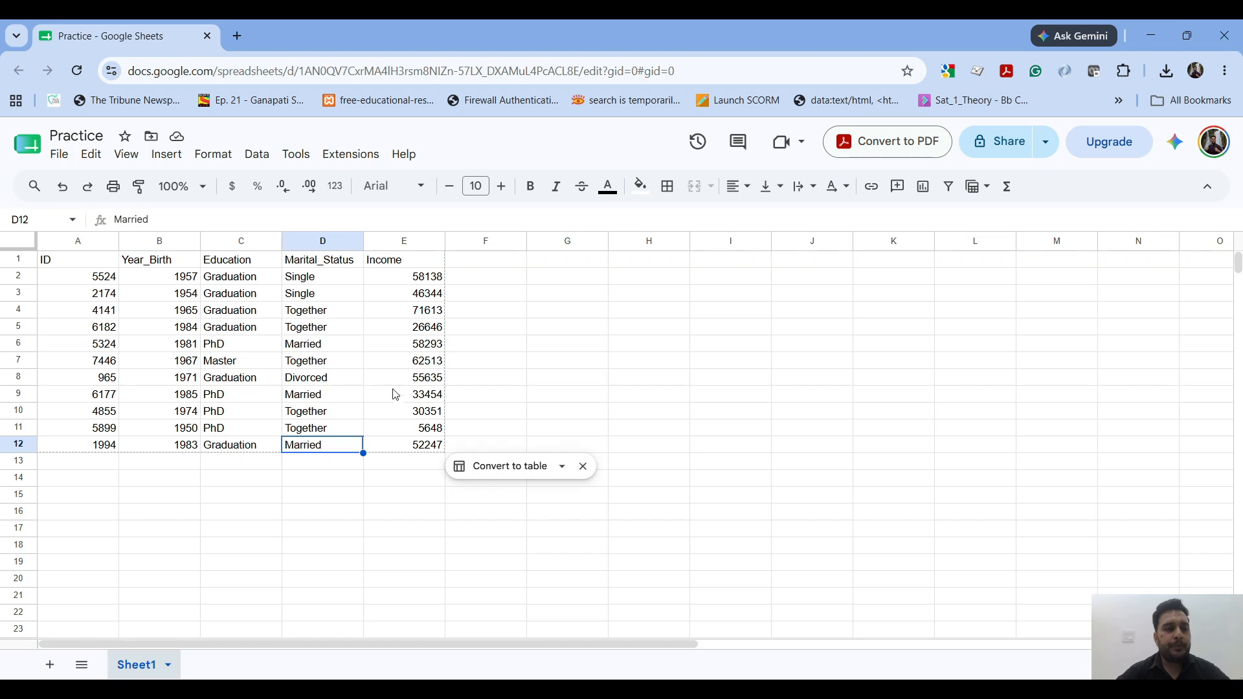
# Step: Examine the spreadsheet's file name and the column headers in row 1, moving through them cell by cell from ID
pyautogui.click(76, 132)
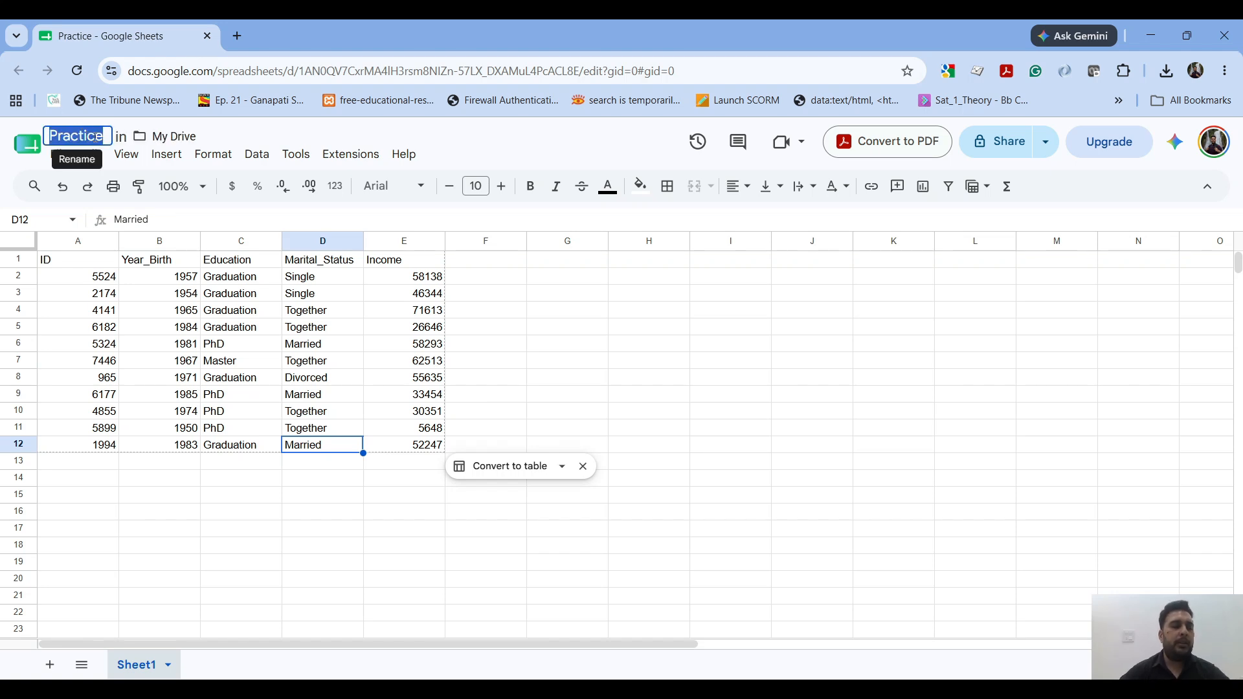
pyautogui.click(77, 265)
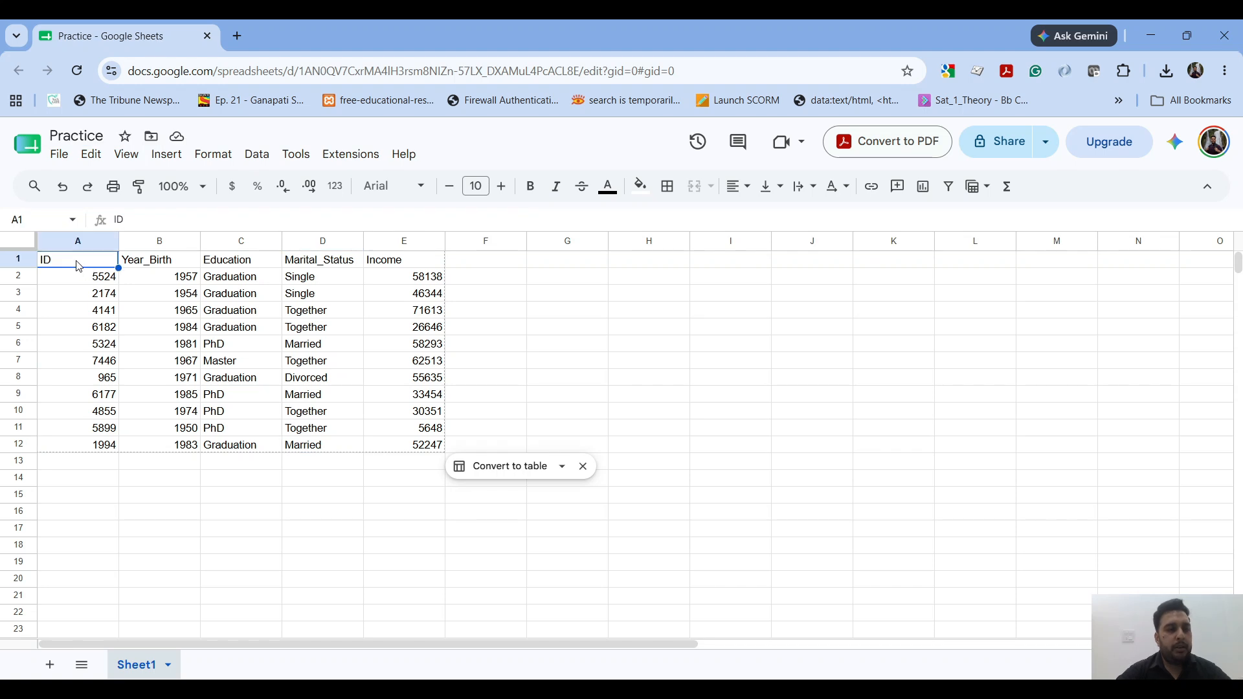
pyautogui.press('Right')
pyautogui.press('Right')
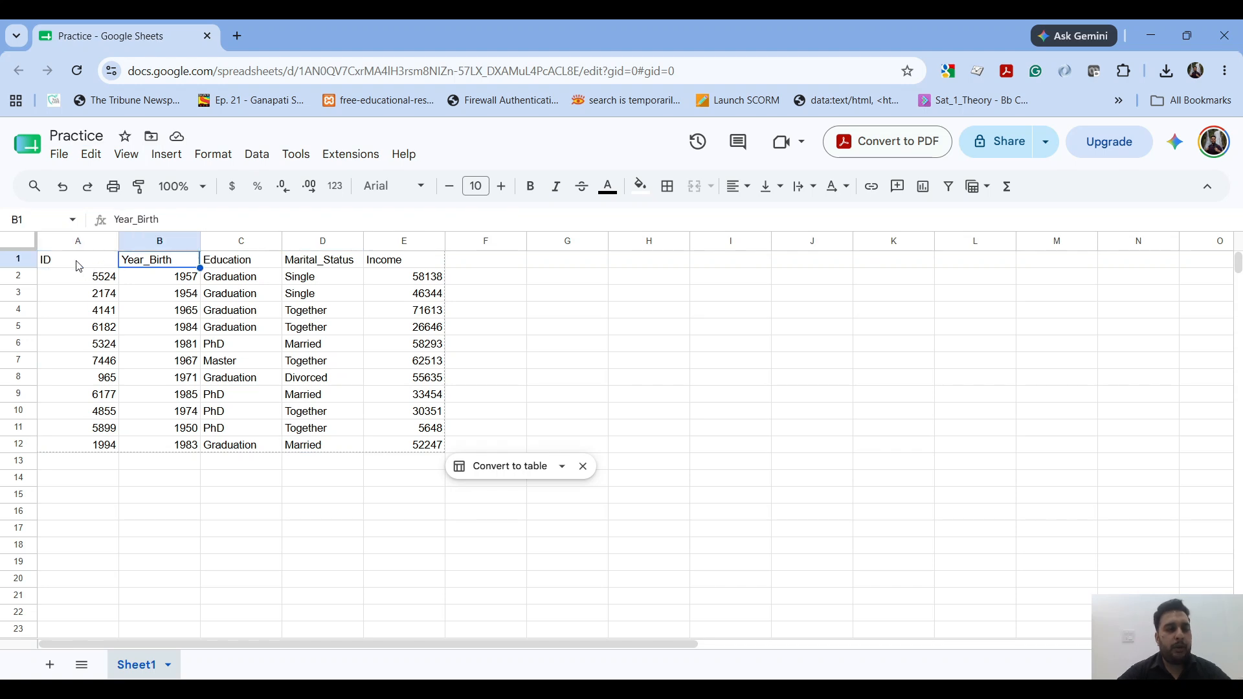
pyautogui.press('Left')
pyautogui.press('Left')
pyautogui.press('Right')
pyautogui.press('Right')
pyautogui.press('Right')
pyautogui.press('Right')
pyautogui.press('Left')
pyautogui.press('Left')
pyautogui.press('Left')
pyautogui.press('Left')
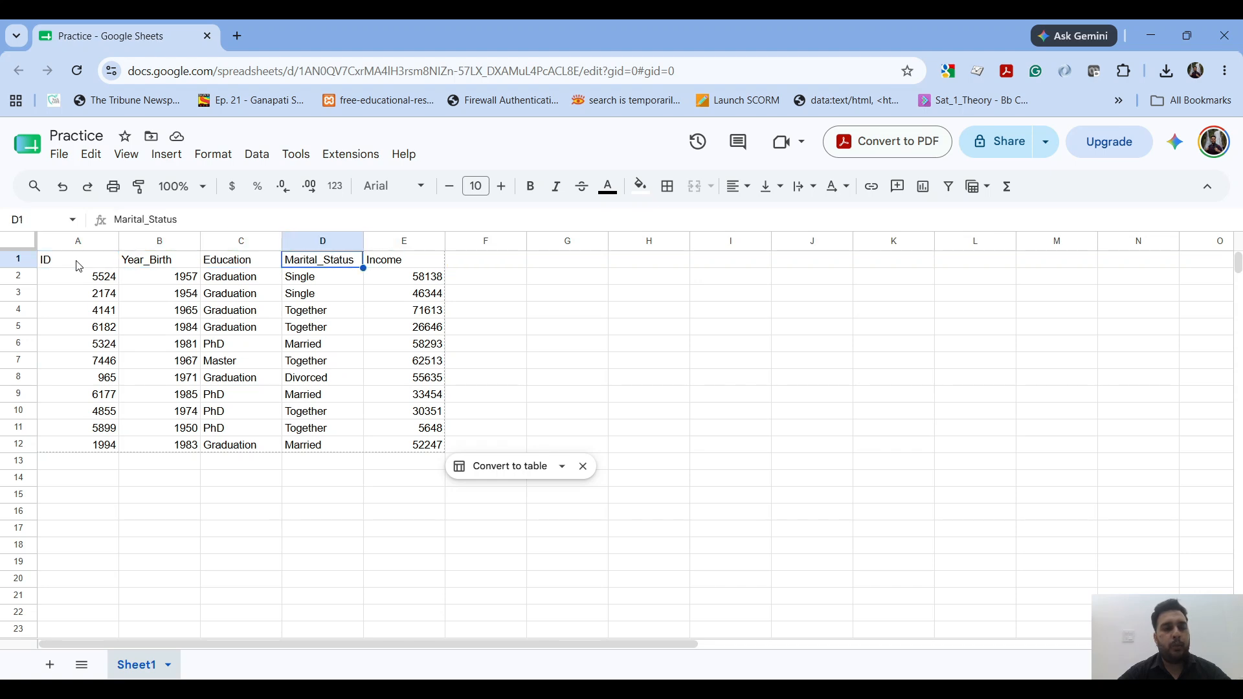
# Step: Examine the first record from ID to Income, and highlight rows 2, 3 and 4 one at a time as individual records
pyautogui.press('Down')
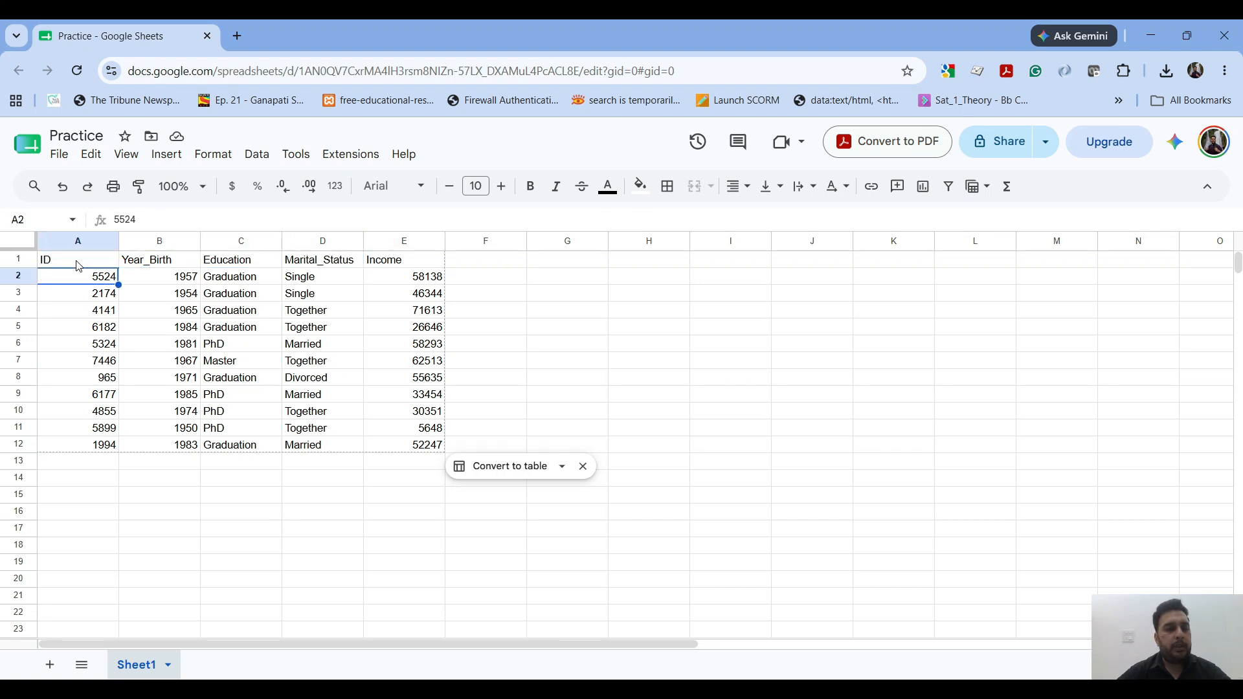
pyautogui.press('Right')
pyautogui.press('Left')
pyautogui.press('Right')
pyautogui.press('Right')
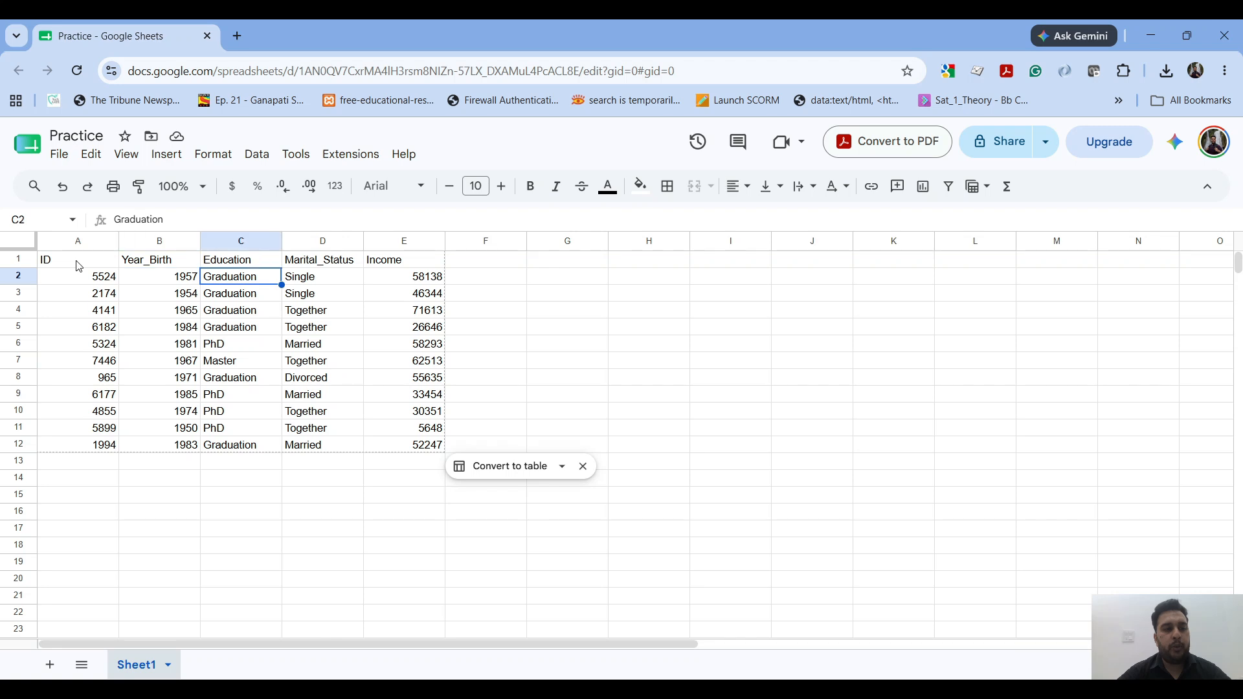
pyautogui.press('Right')
pyautogui.press('Right')
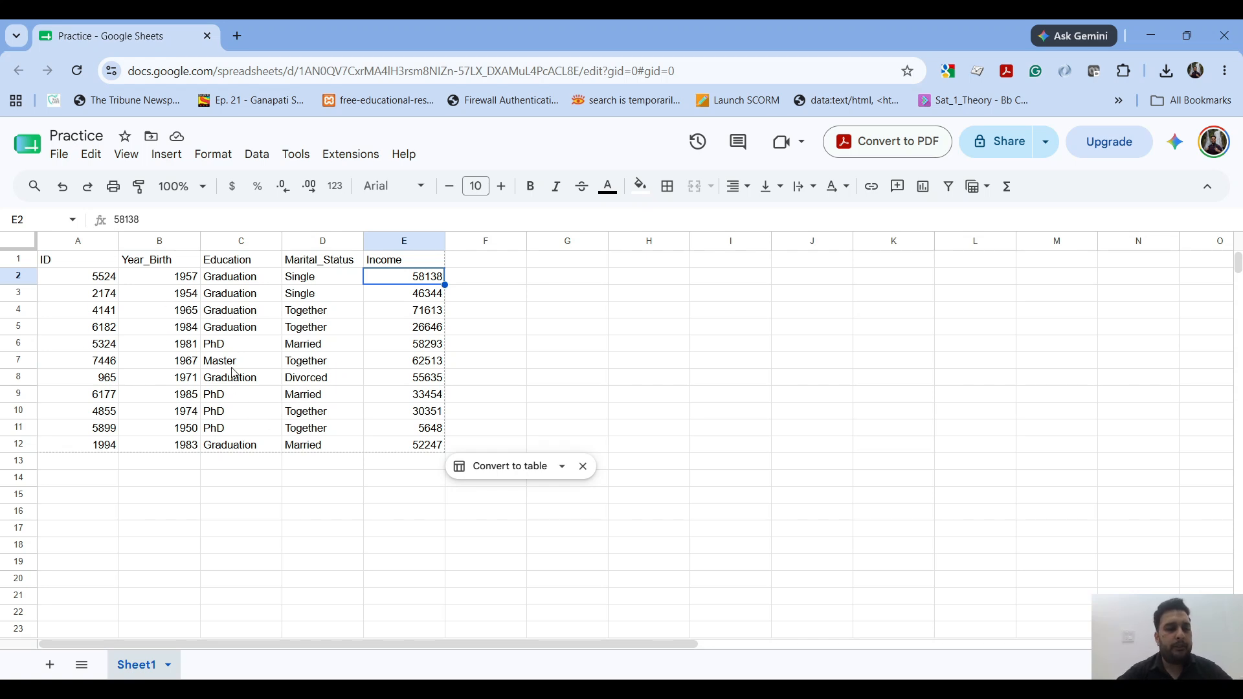
pyautogui.click(20, 274)
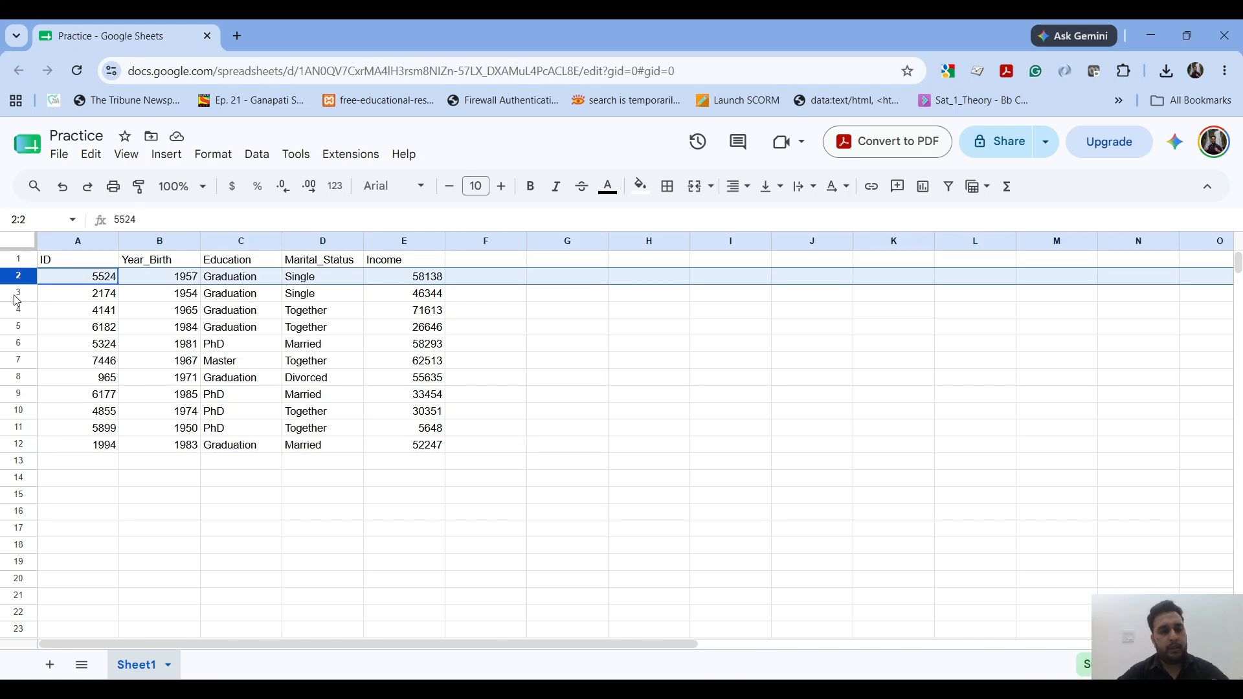
pyautogui.click(17, 295)
pyautogui.click(17, 308)
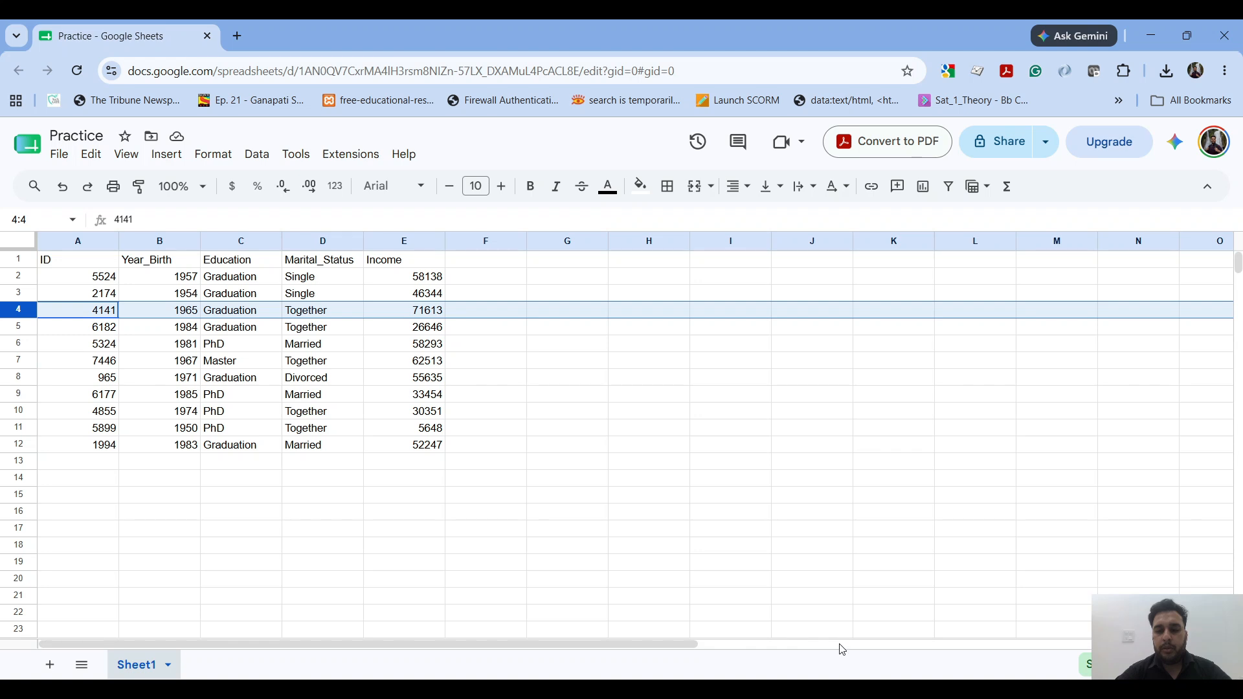
# Step: Rename the sheet Sheet1 as Employee
pyautogui.doubleClick(148, 668)
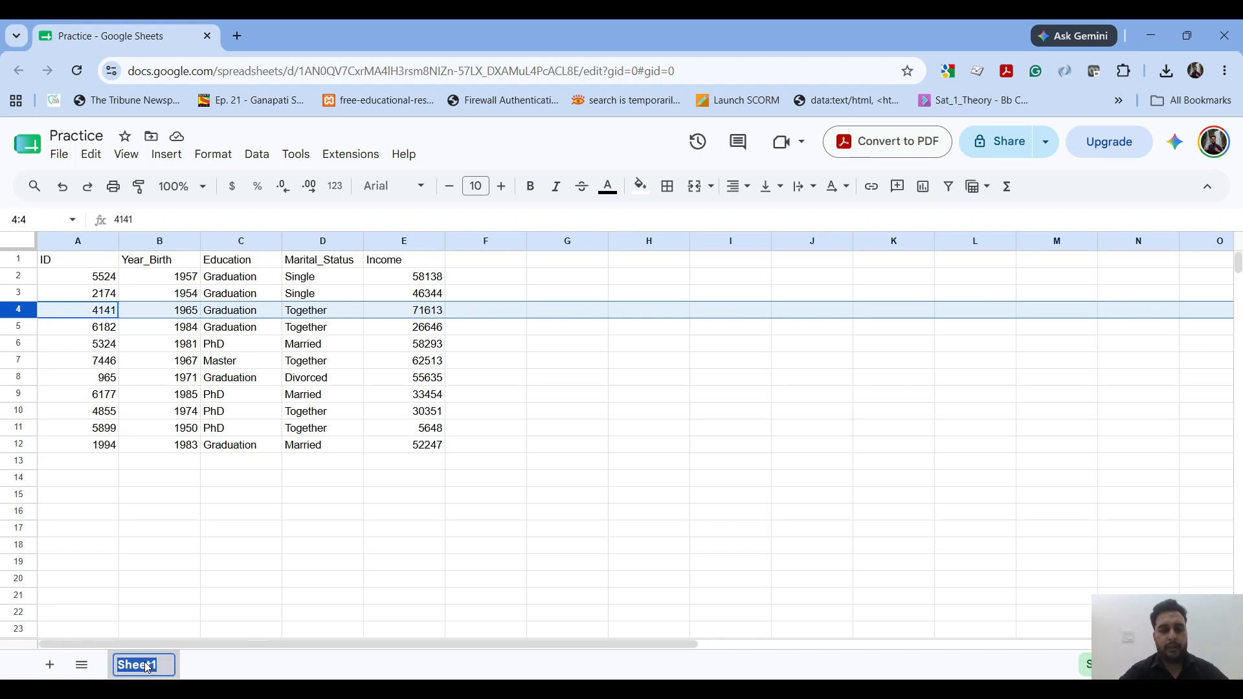
pyautogui.write('E')
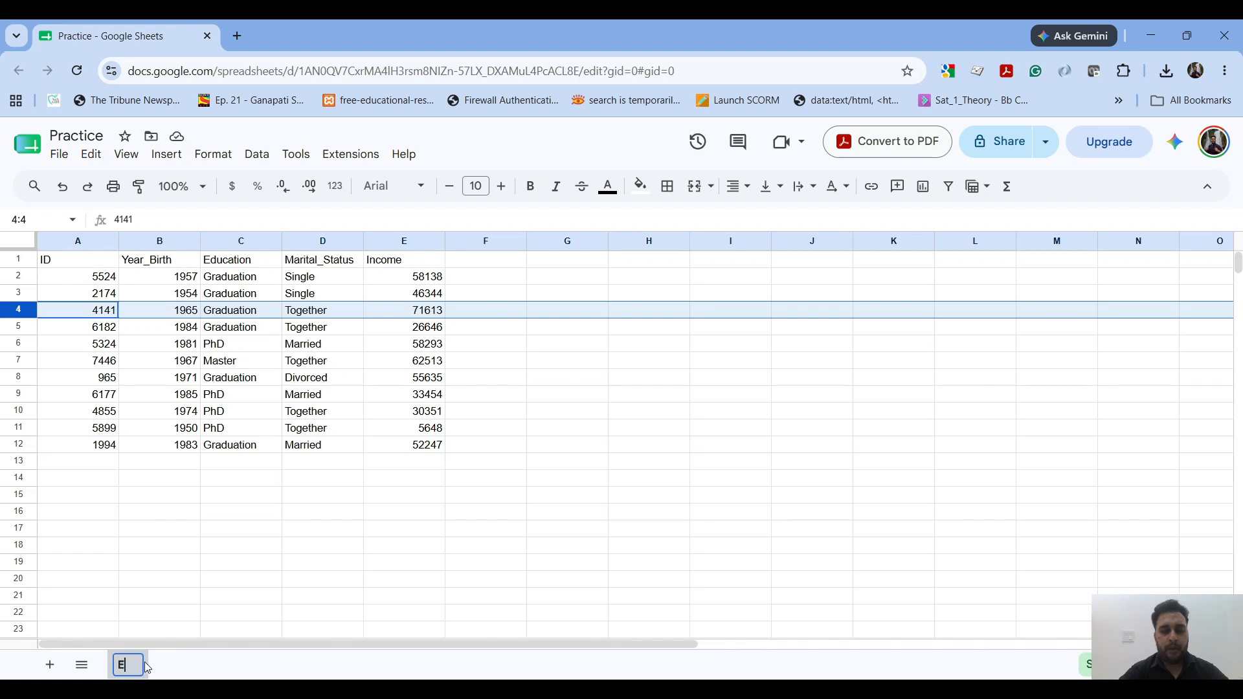
pyautogui.write('mployee')
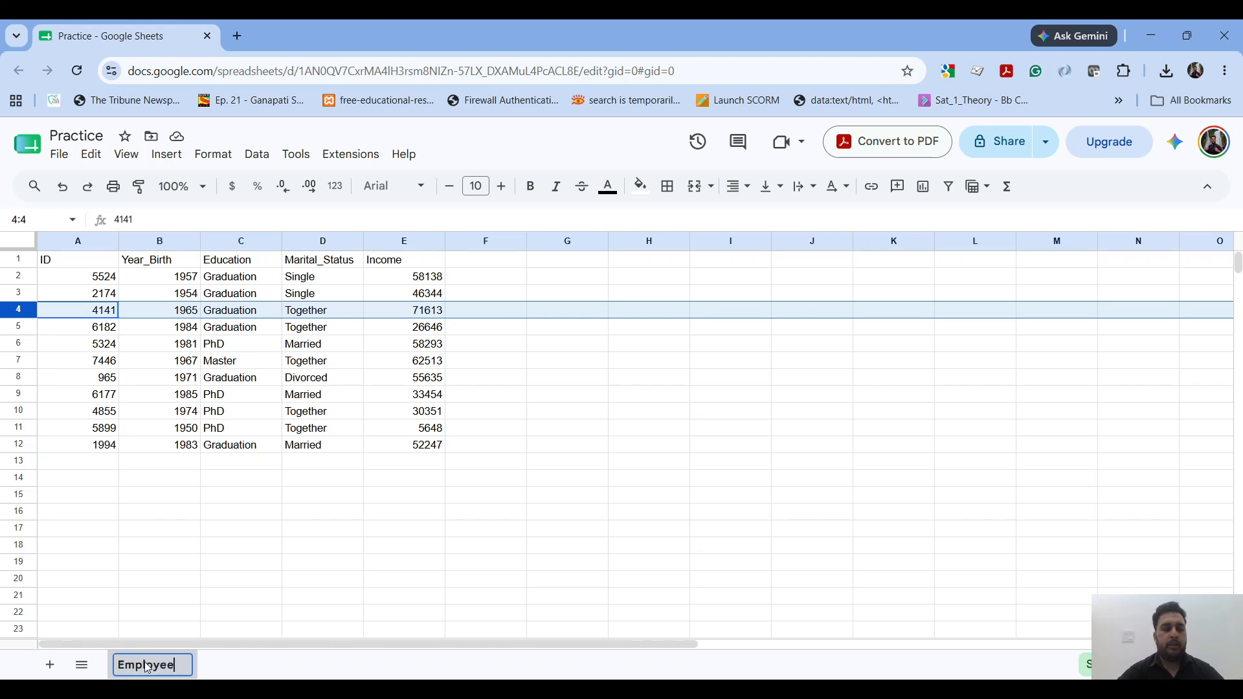
pyautogui.press('Return')
pyautogui.click(215, 615)
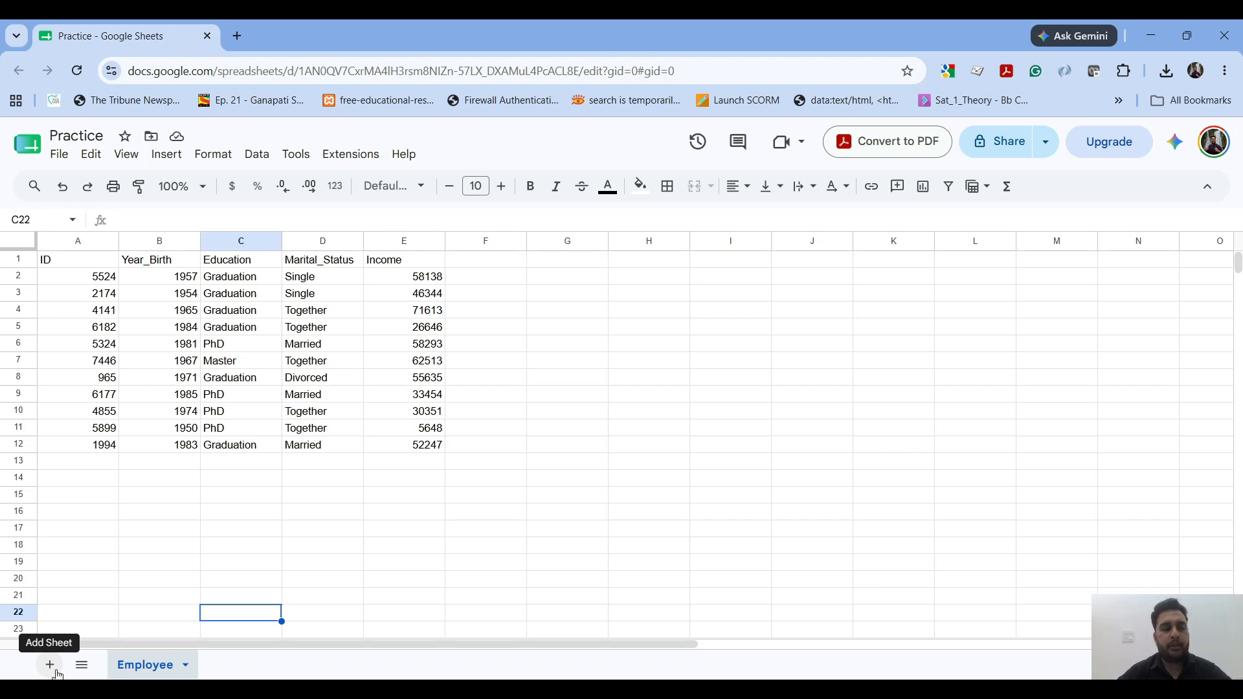
# Step: Add three new blank sheets to the spreadsheet
pyautogui.click(56, 671)
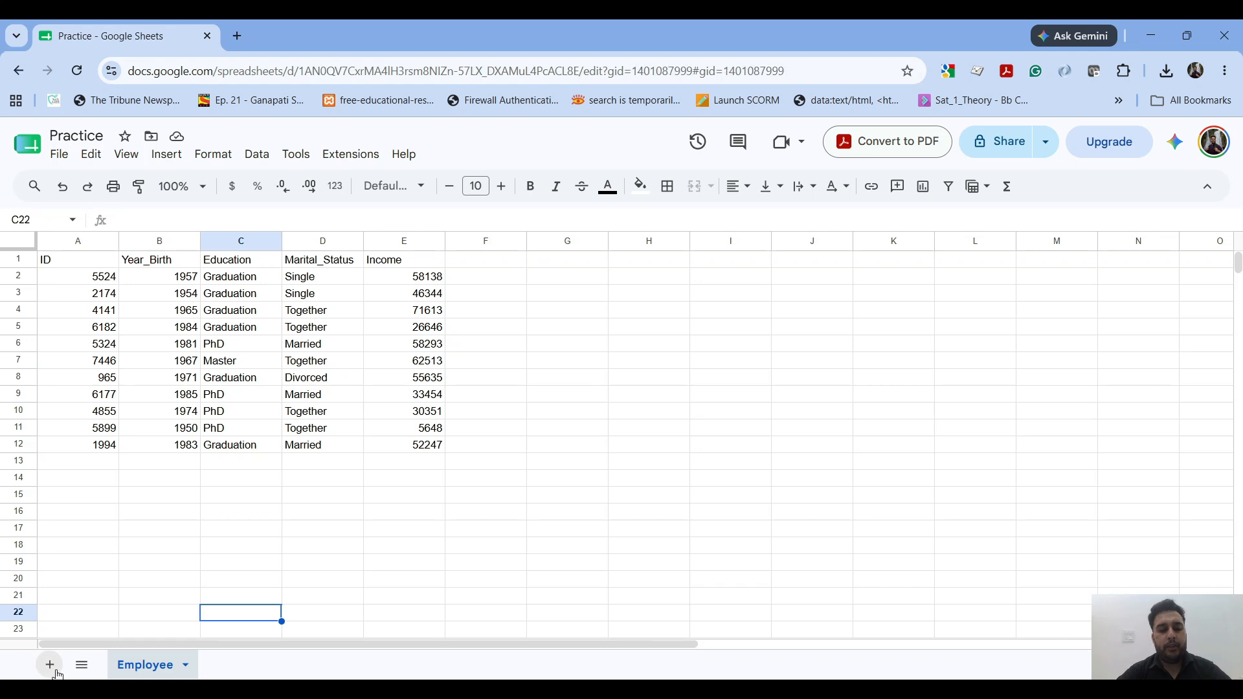
pyautogui.click(57, 672)
pyautogui.click(56, 671)
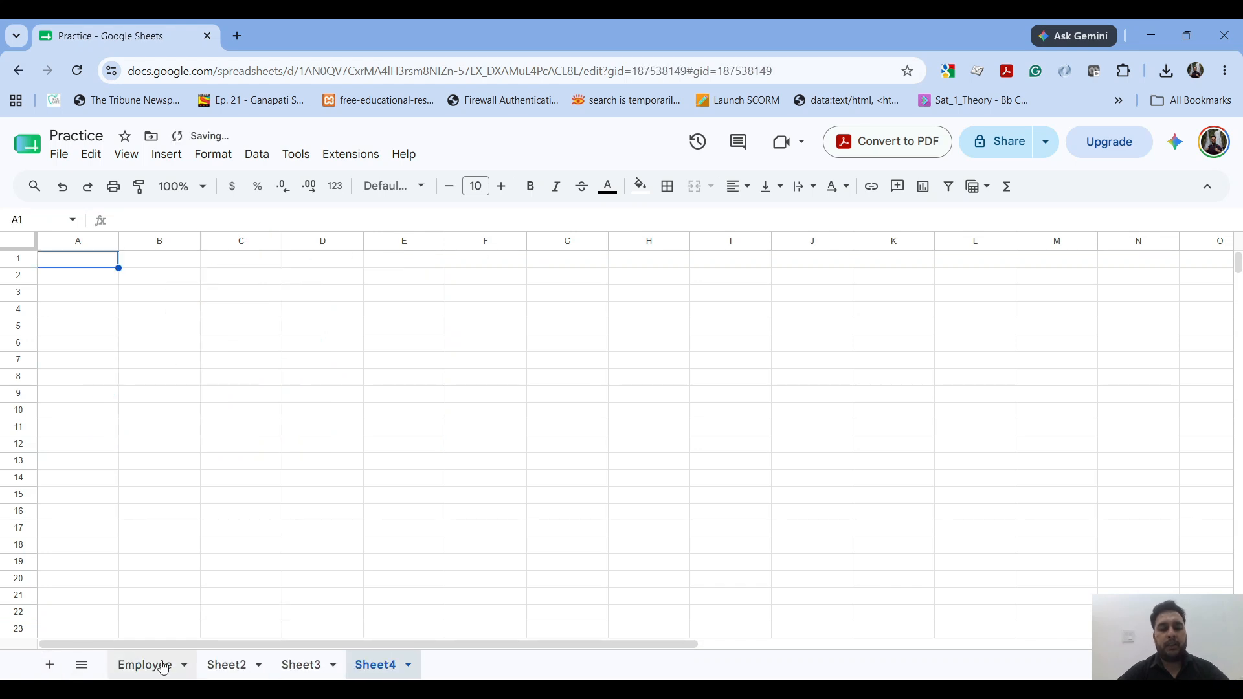
# Step: Try reordering the sheets by placing Sheet2 and Sheet3 ahead of Employee, and return Employee to the first position
pyautogui.click(146, 667)
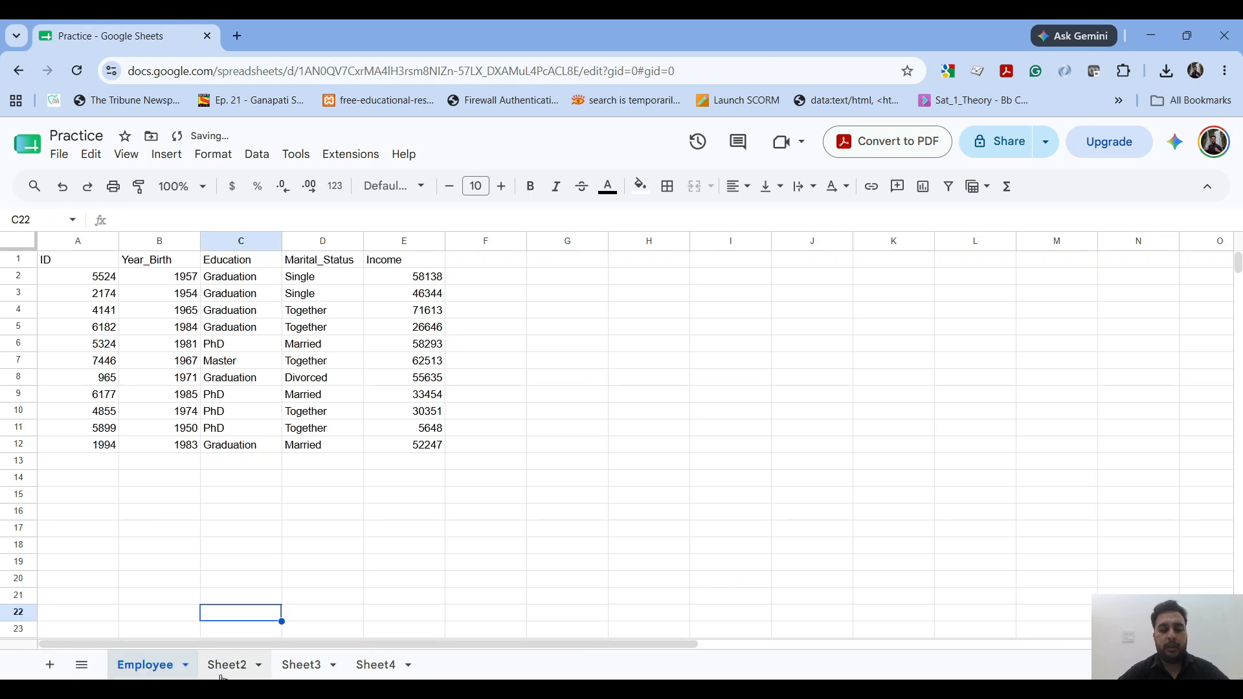
pyautogui.moveTo(223, 670); pyautogui.dragTo(130, 674)
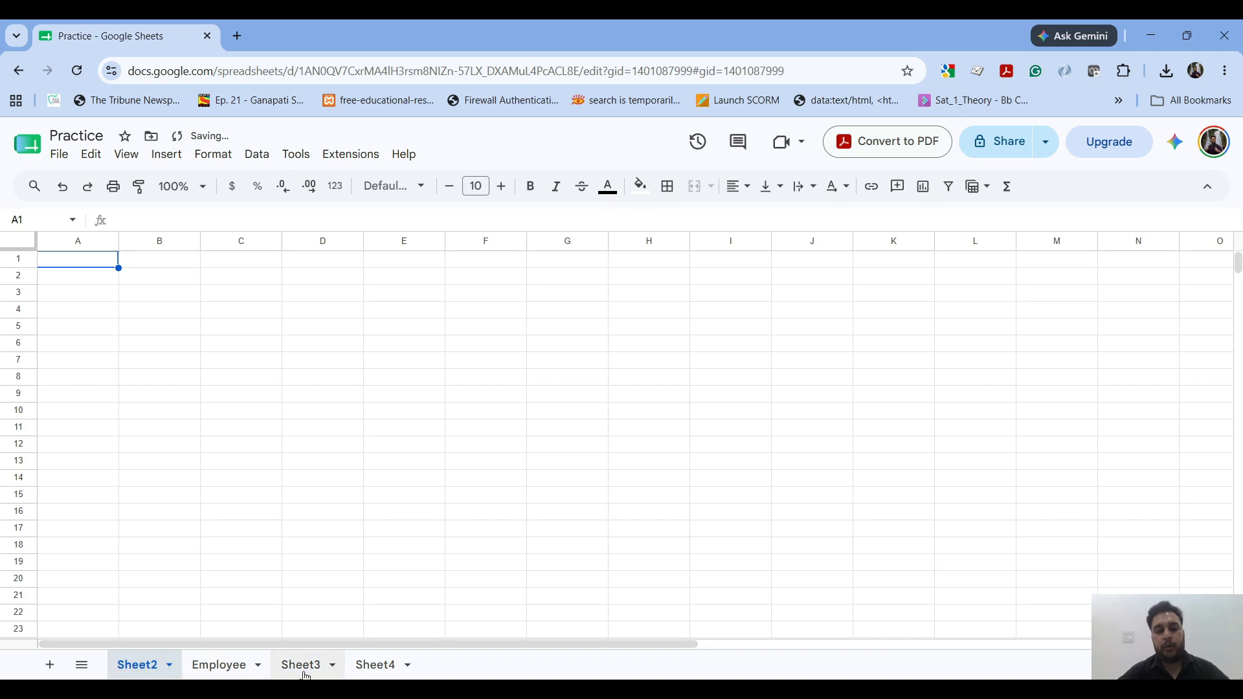
pyautogui.moveTo(301, 669); pyautogui.dragTo(197, 675)
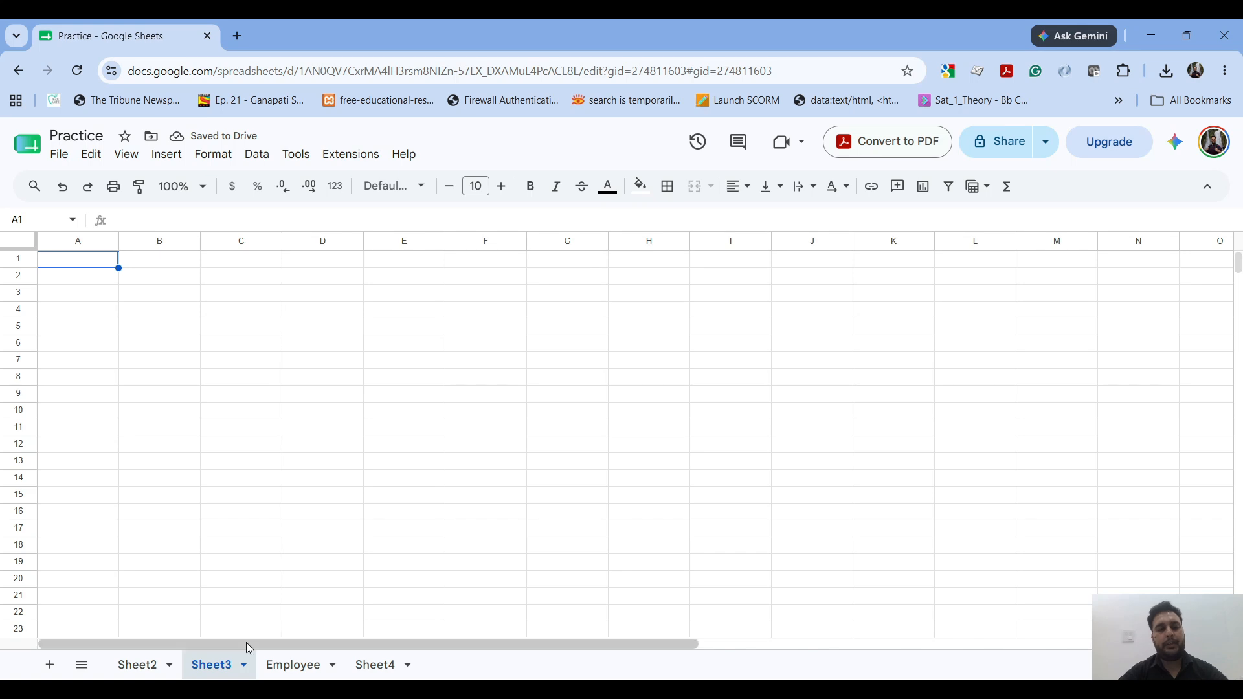
pyautogui.moveTo(280, 666); pyautogui.dragTo(123, 660)
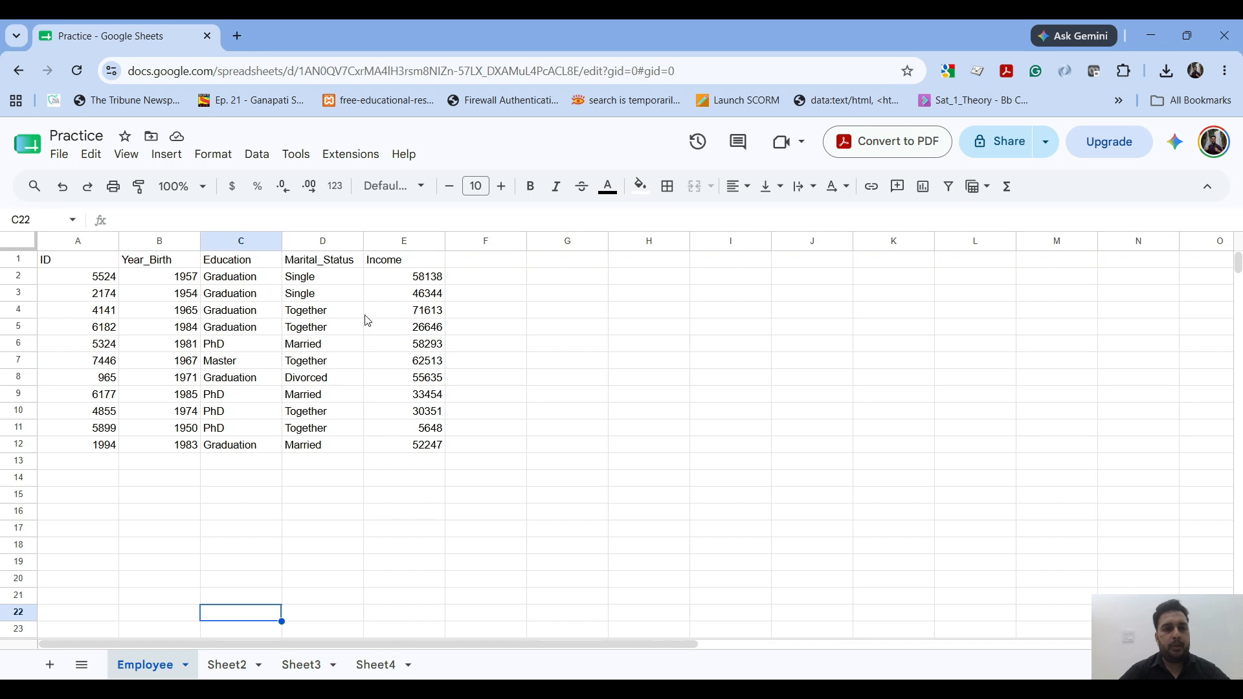
# Step: Review the general access options in the spreadsheet's sharing settings, and close them without changing the access
pyautogui.click(1212, 143)
pyautogui.click(1211, 143)
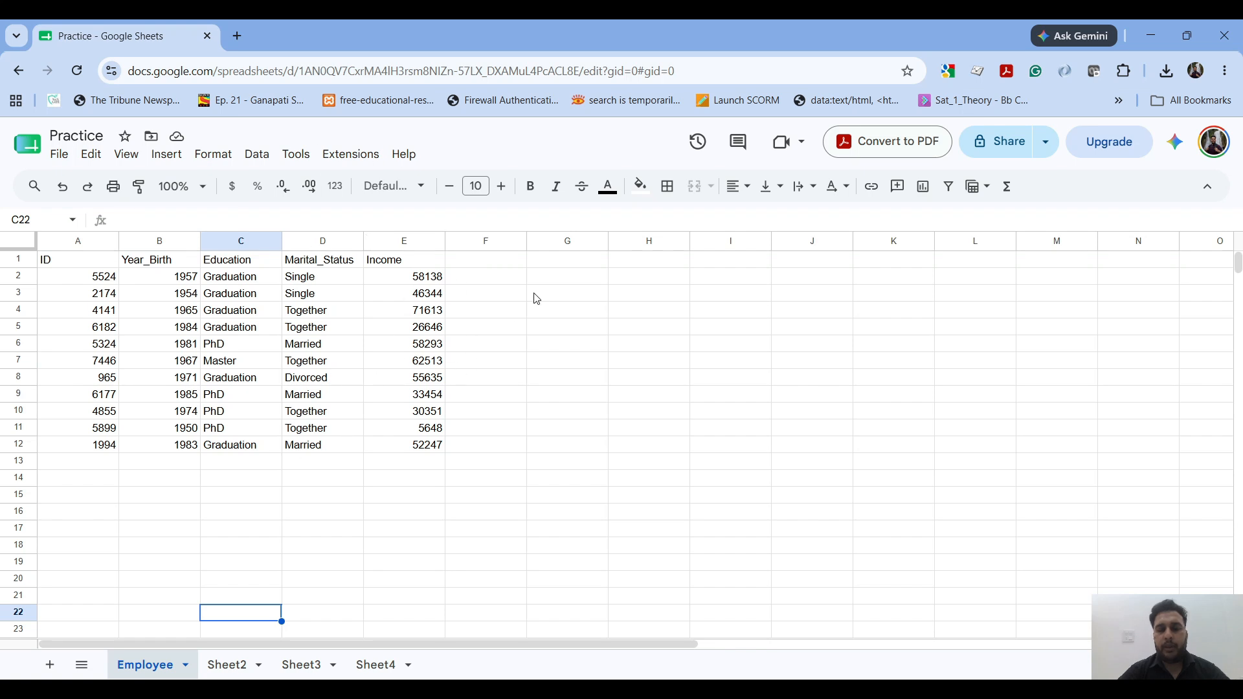
pyautogui.click(1023, 149)
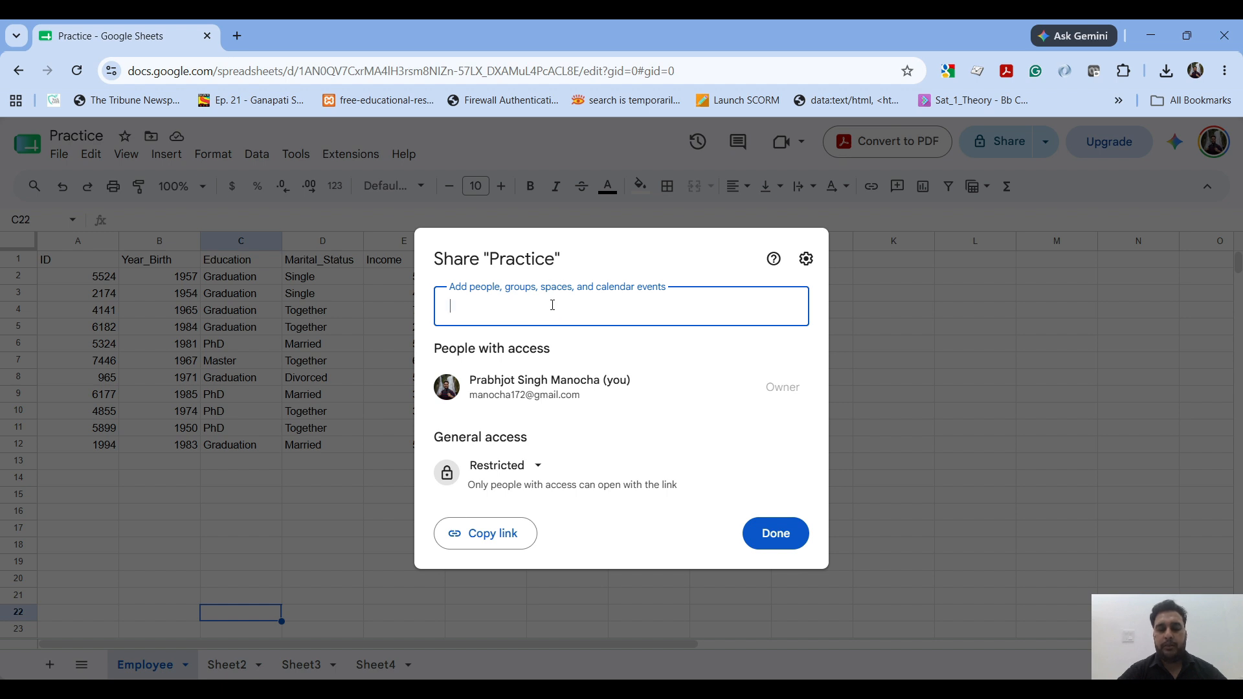
pyautogui.click(538, 467)
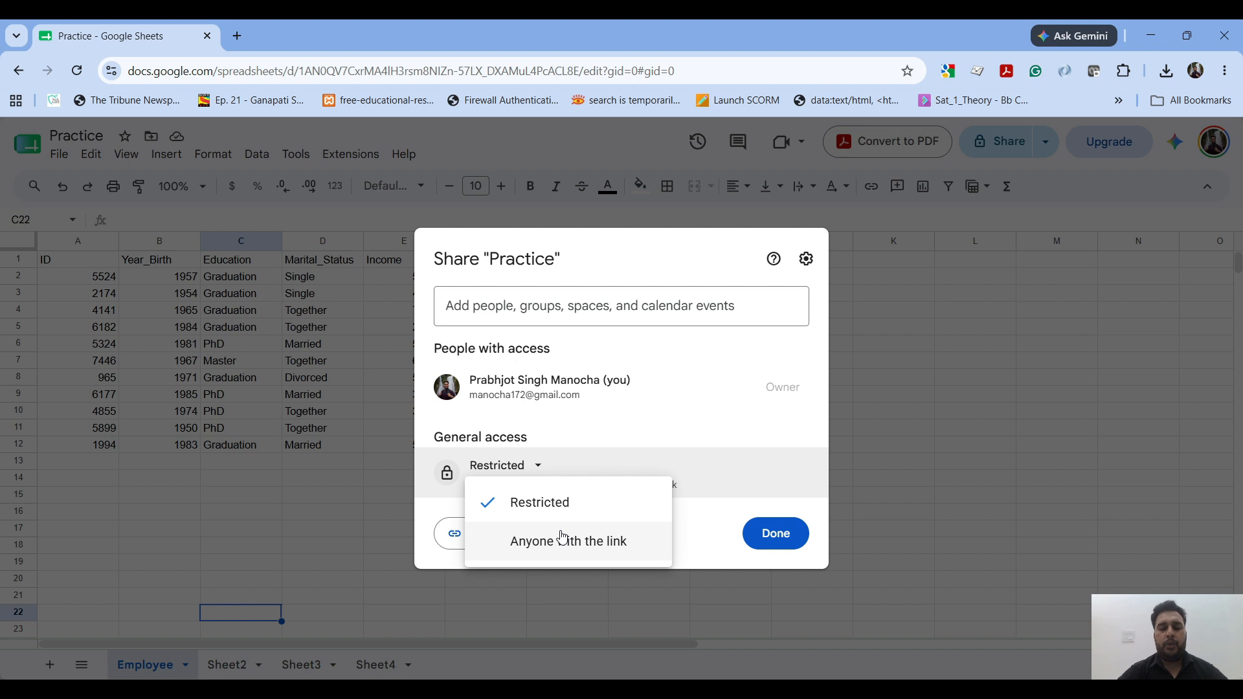
pyautogui.click(675, 426)
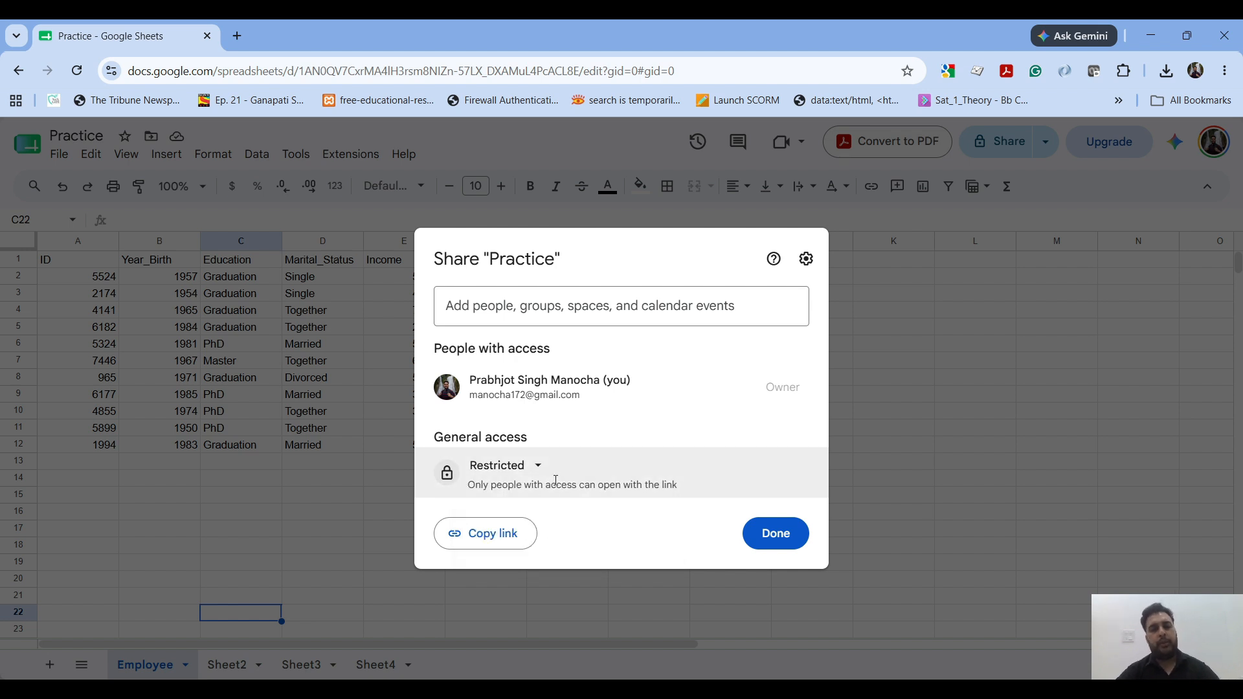
pyautogui.click(768, 535)
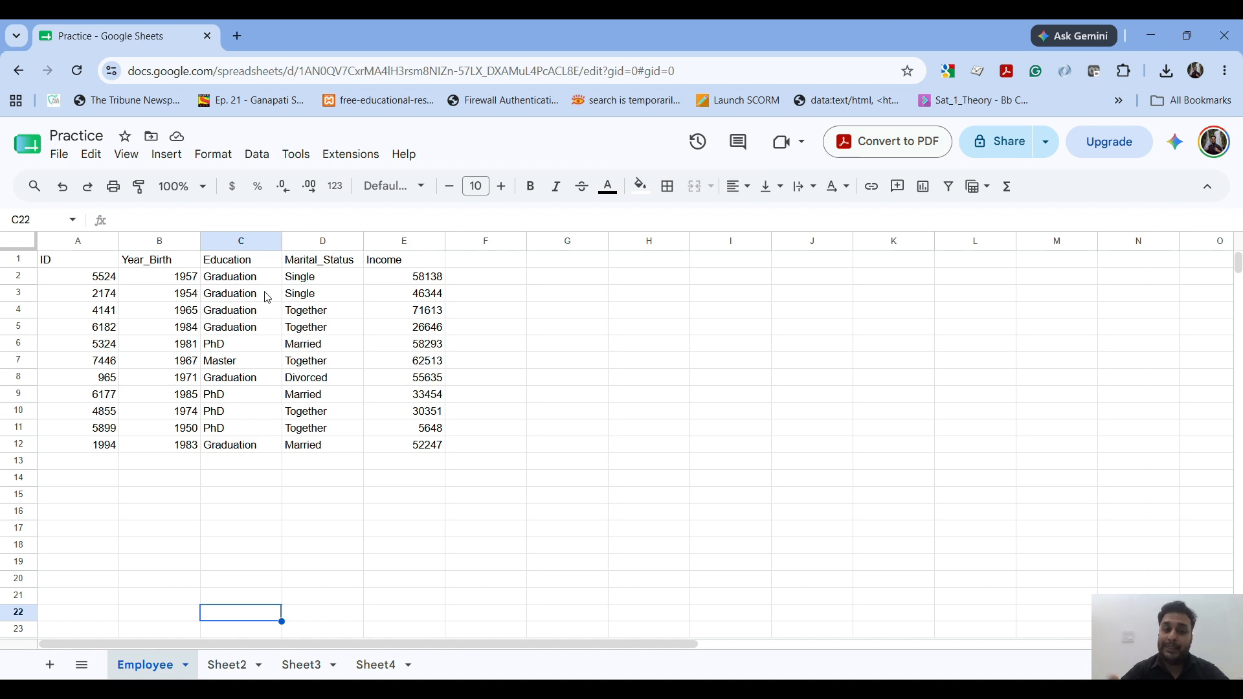
# Step: Preview the July 28, 11:16 AM and 11:20 AM versions in the version history, and return to the spreadsheet
pyautogui.click(432, 298)
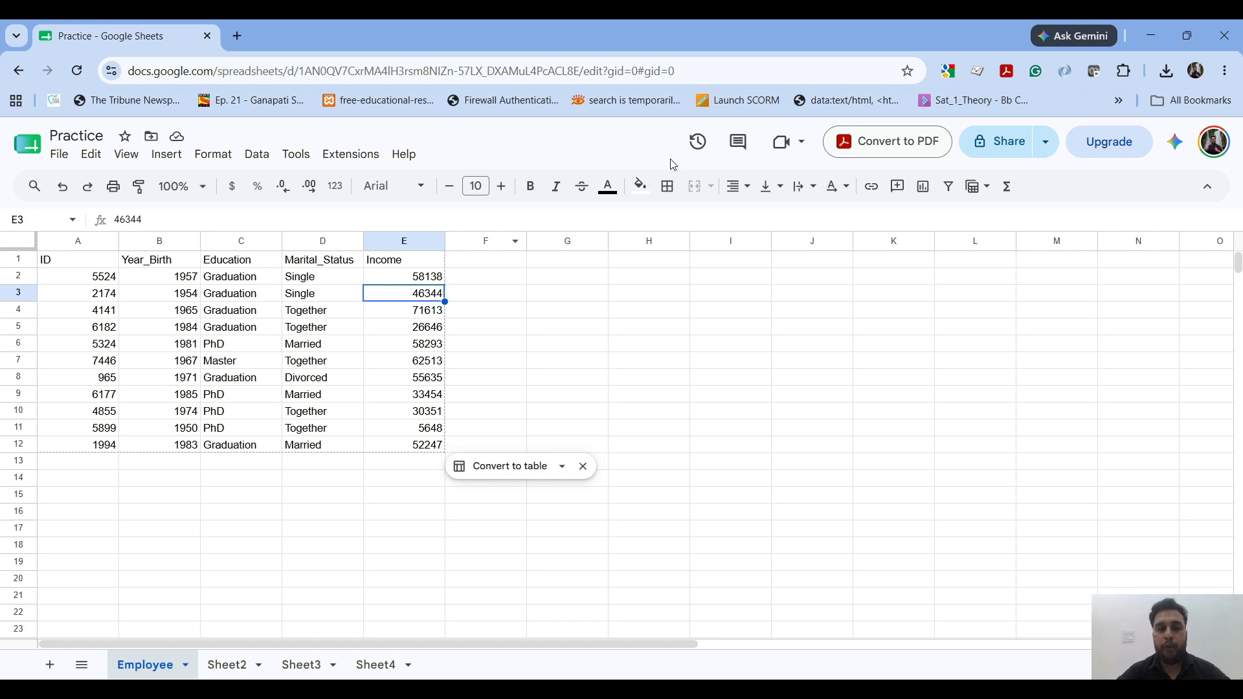
pyautogui.click(704, 153)
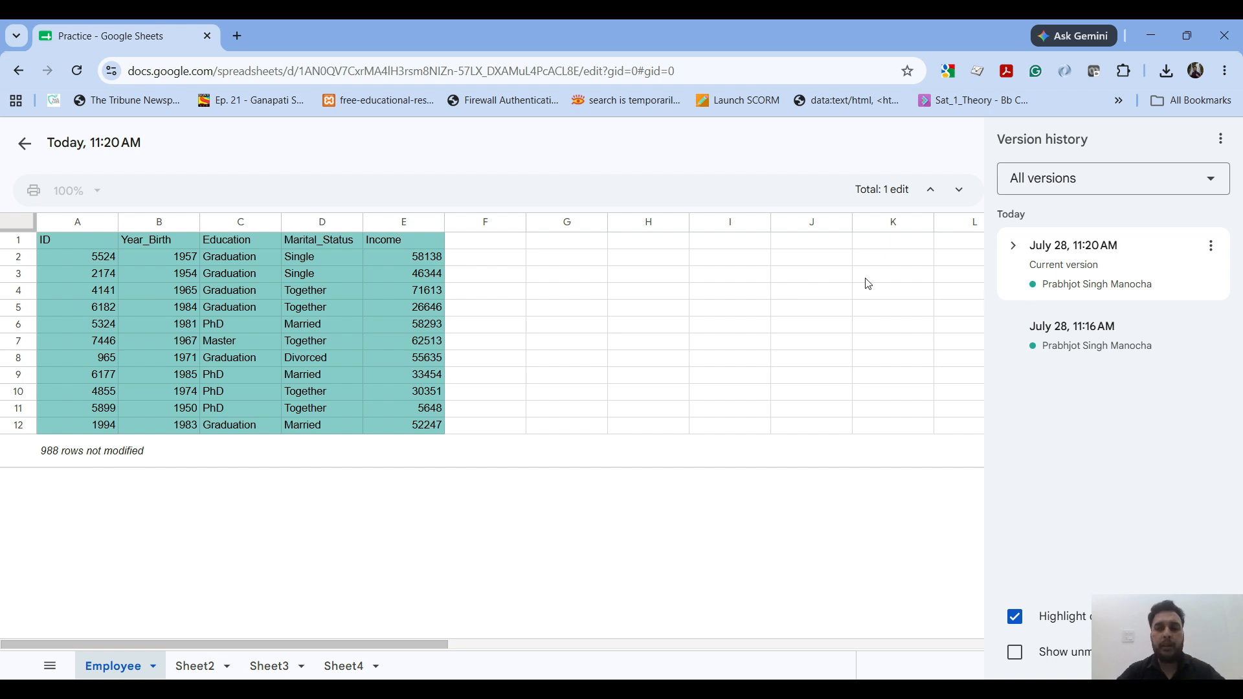
pyautogui.click(1031, 319)
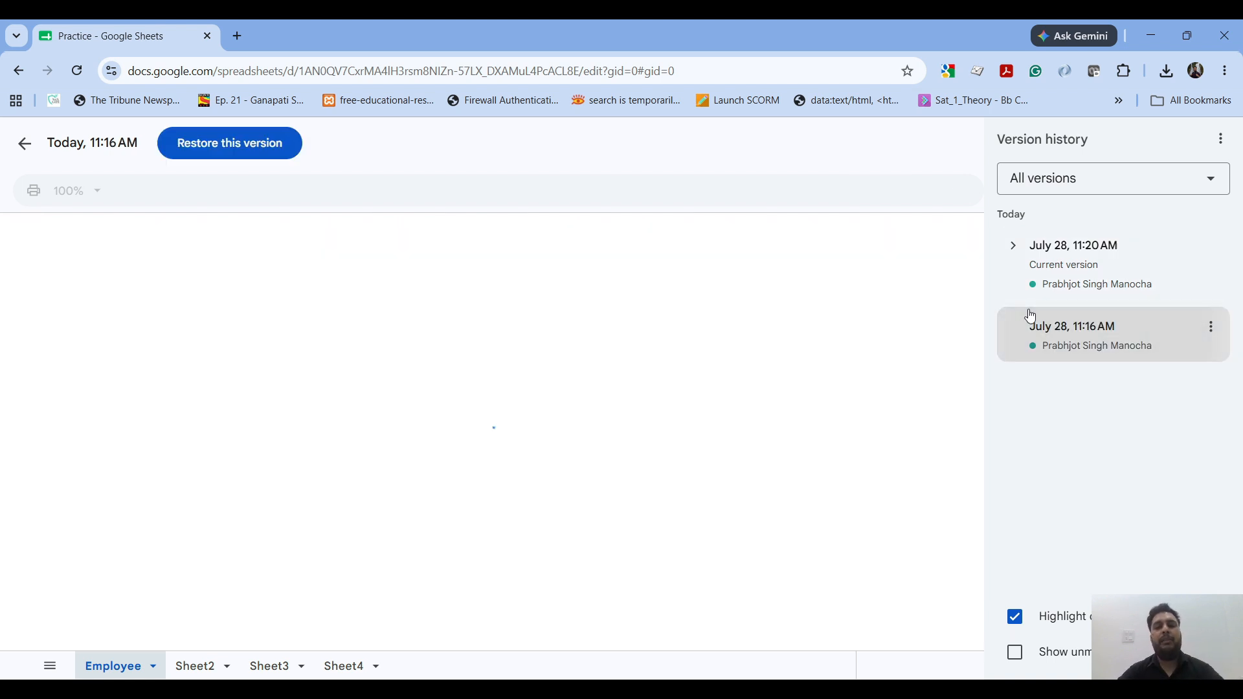
pyautogui.click(1060, 278)
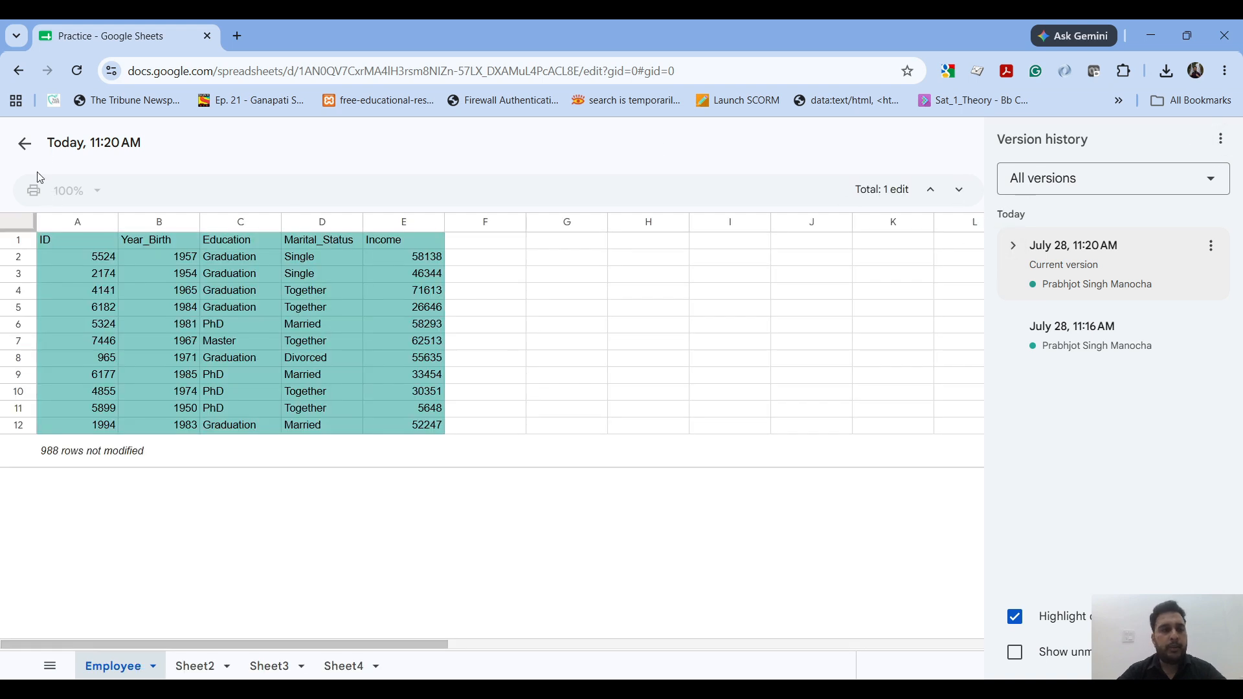
pyautogui.click(26, 154)
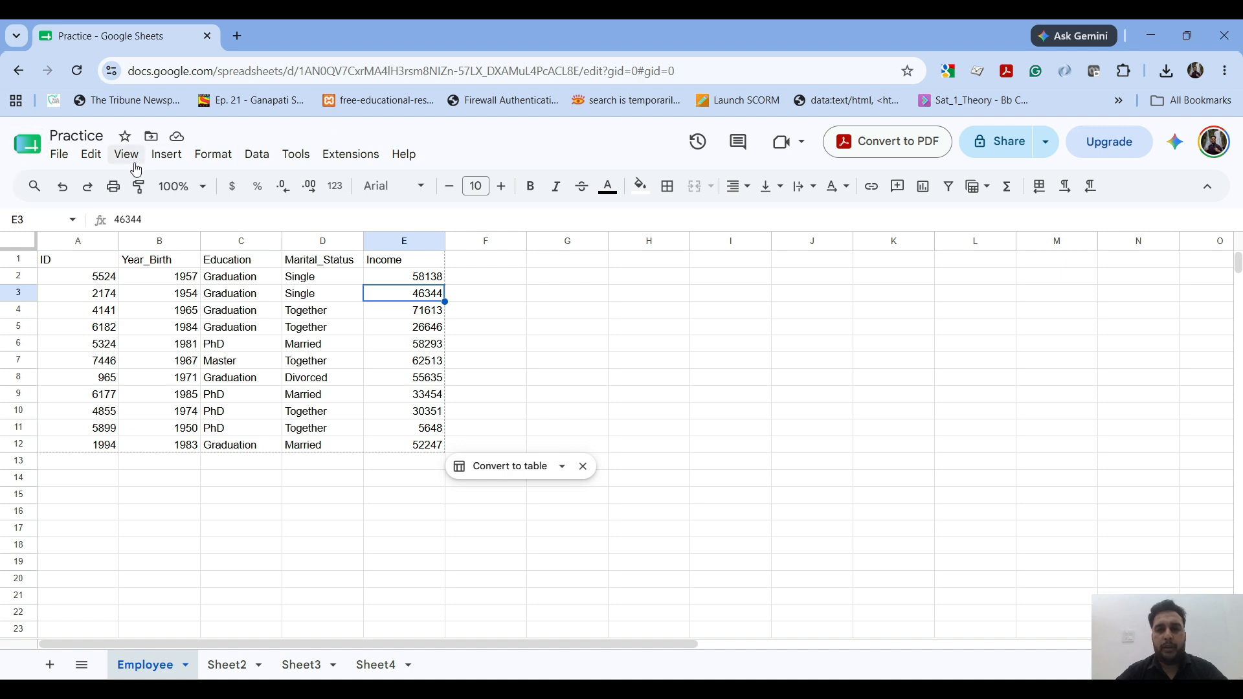
# Step: Examine the options for creating a new spreadsheet and the sources for opening a file, including My Drive, Shared with me, Computers and Upload
pyautogui.click(60, 158)
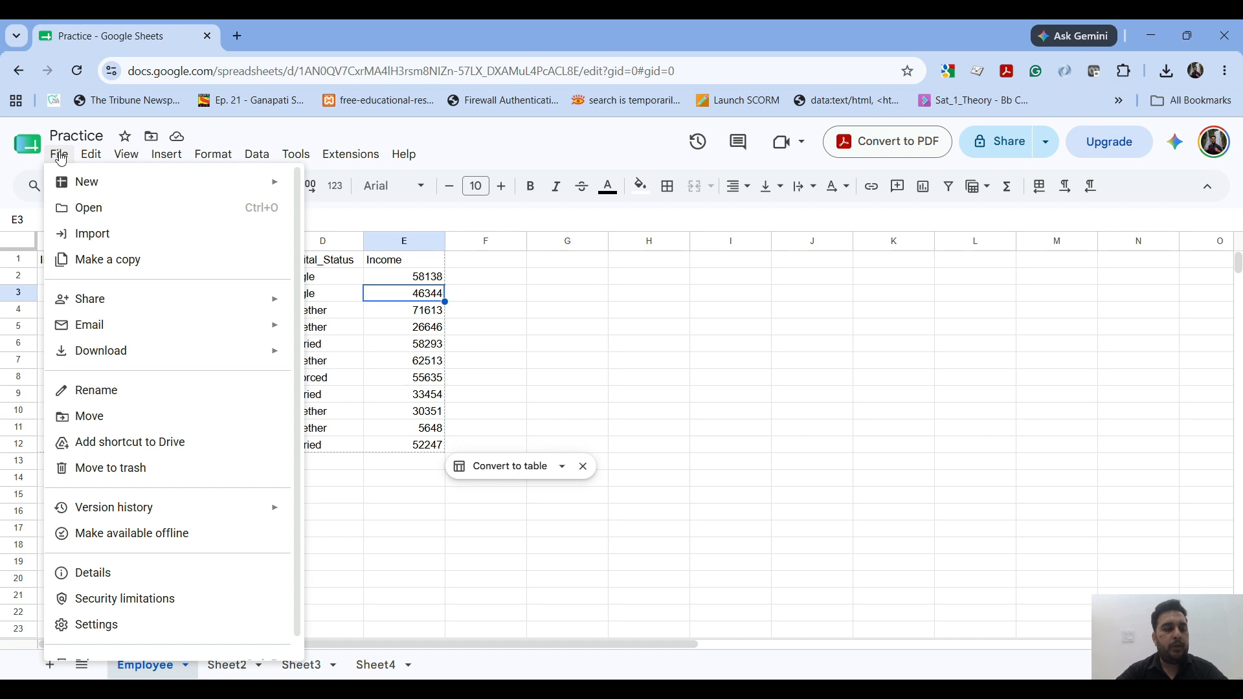
pyautogui.moveTo(181, 190)
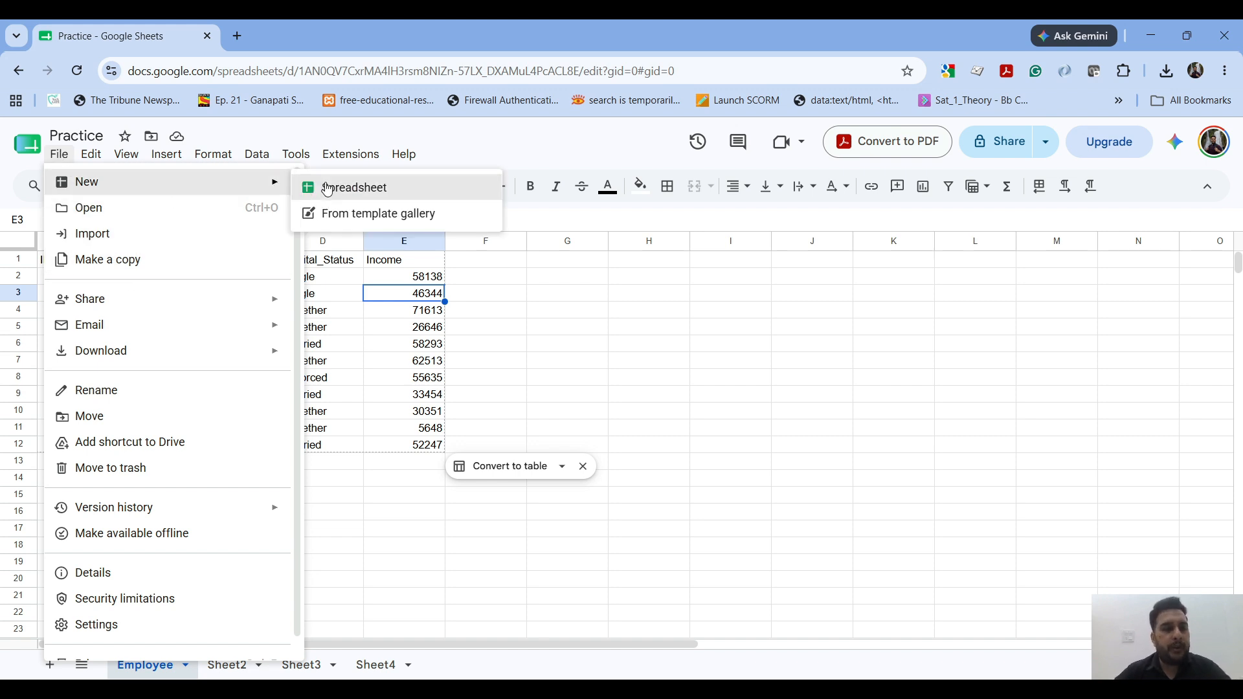
pyautogui.click(178, 206)
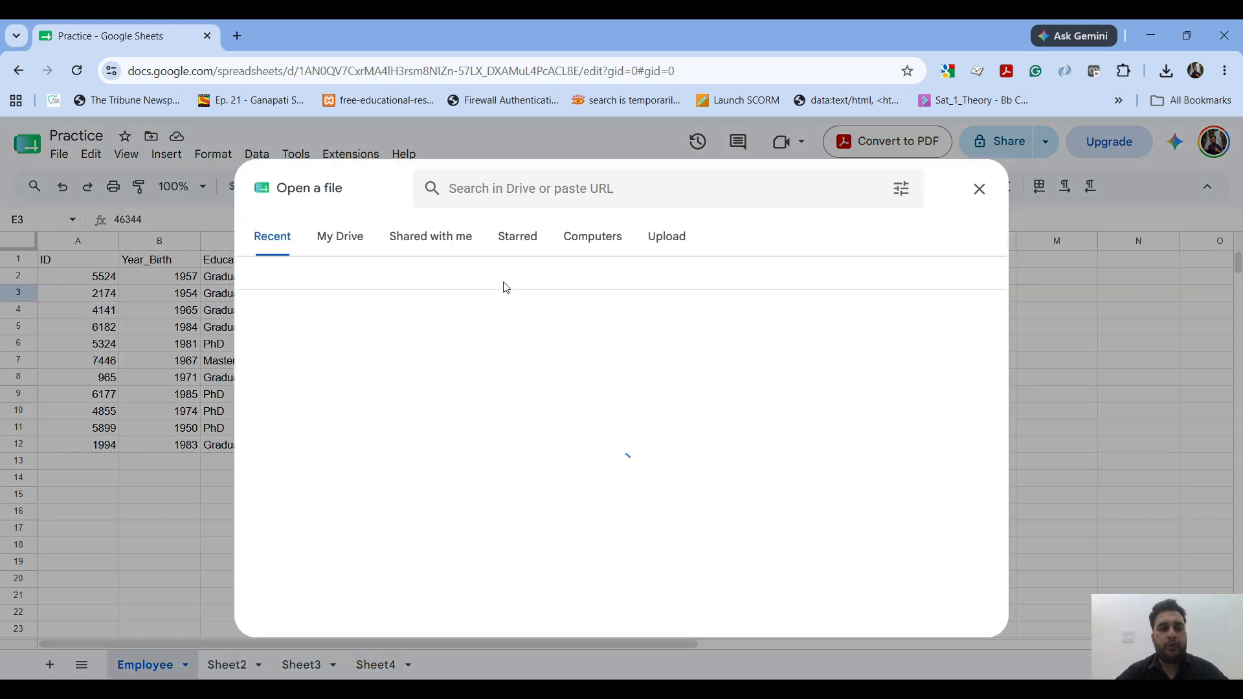
pyautogui.click(357, 237)
pyautogui.click(458, 235)
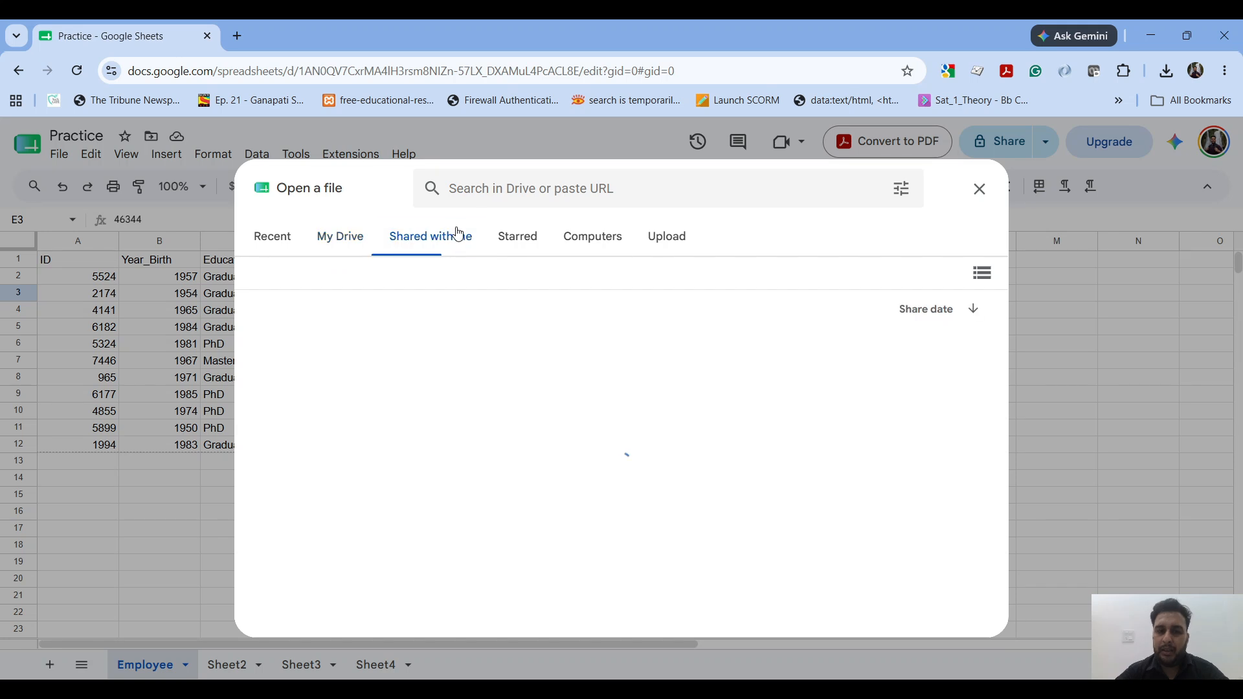
pyautogui.click(559, 238)
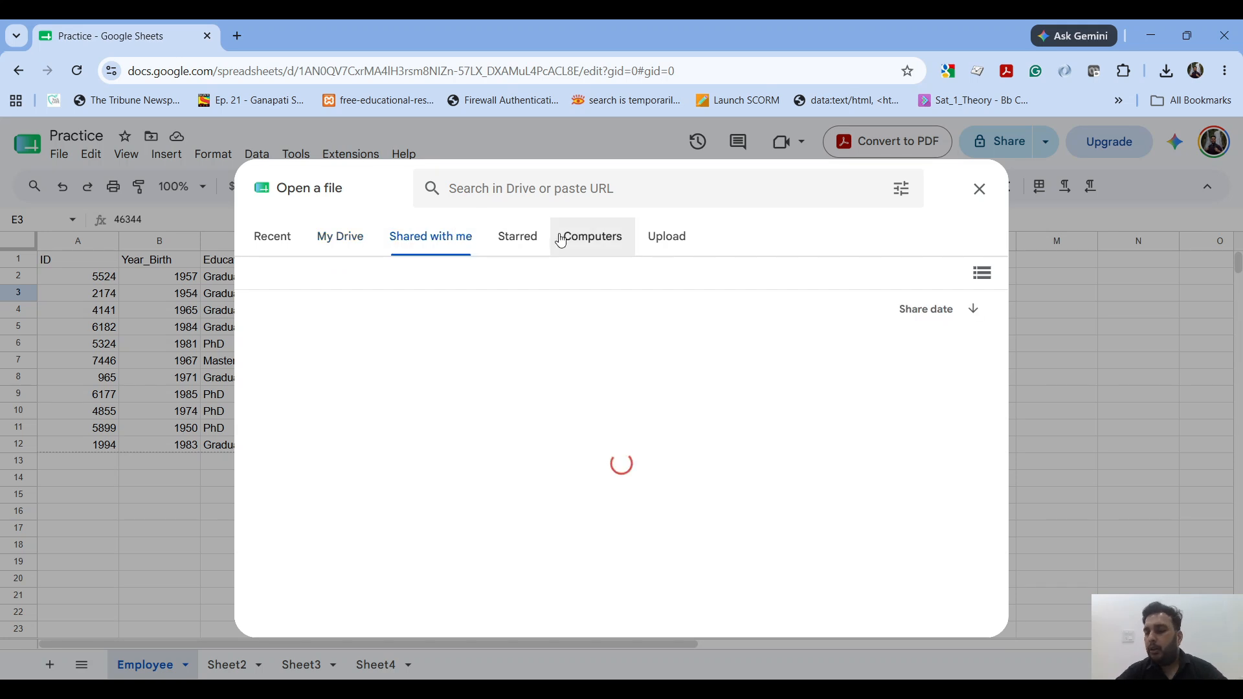
pyautogui.click(670, 240)
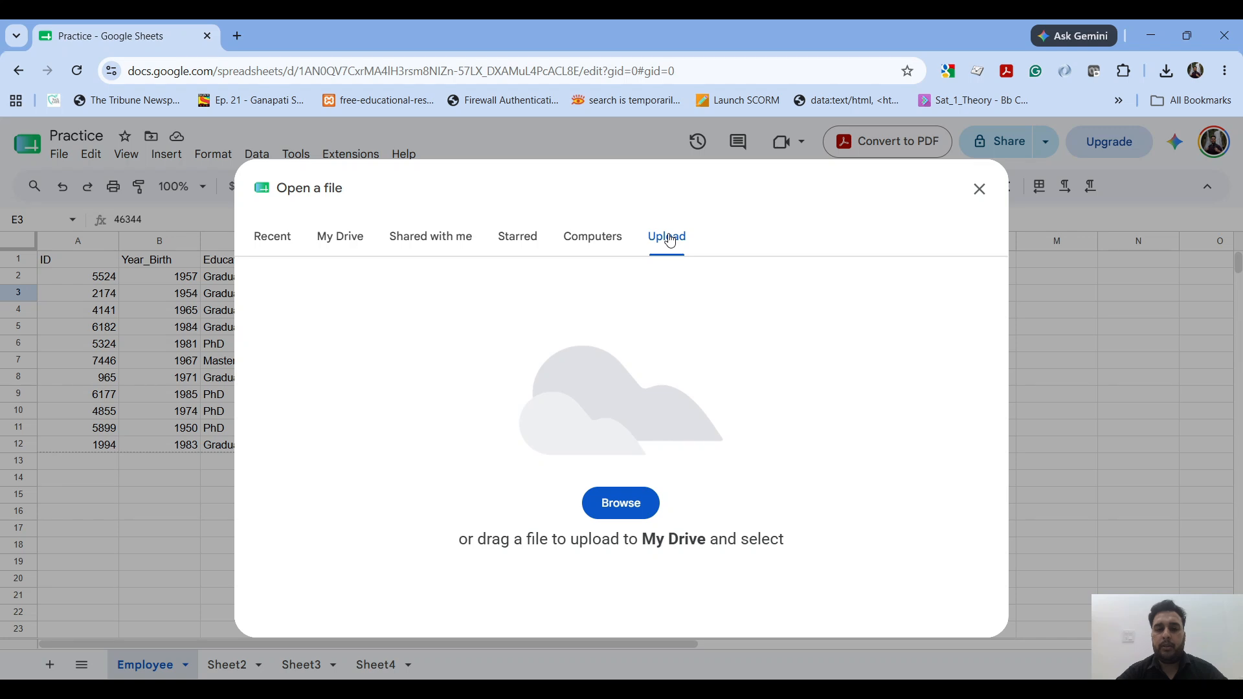
pyautogui.click(982, 199)
# Step: Review the file sources offered for importing into the spreadsheet, and close the import dialog without importing anything
pyautogui.click(70, 162)
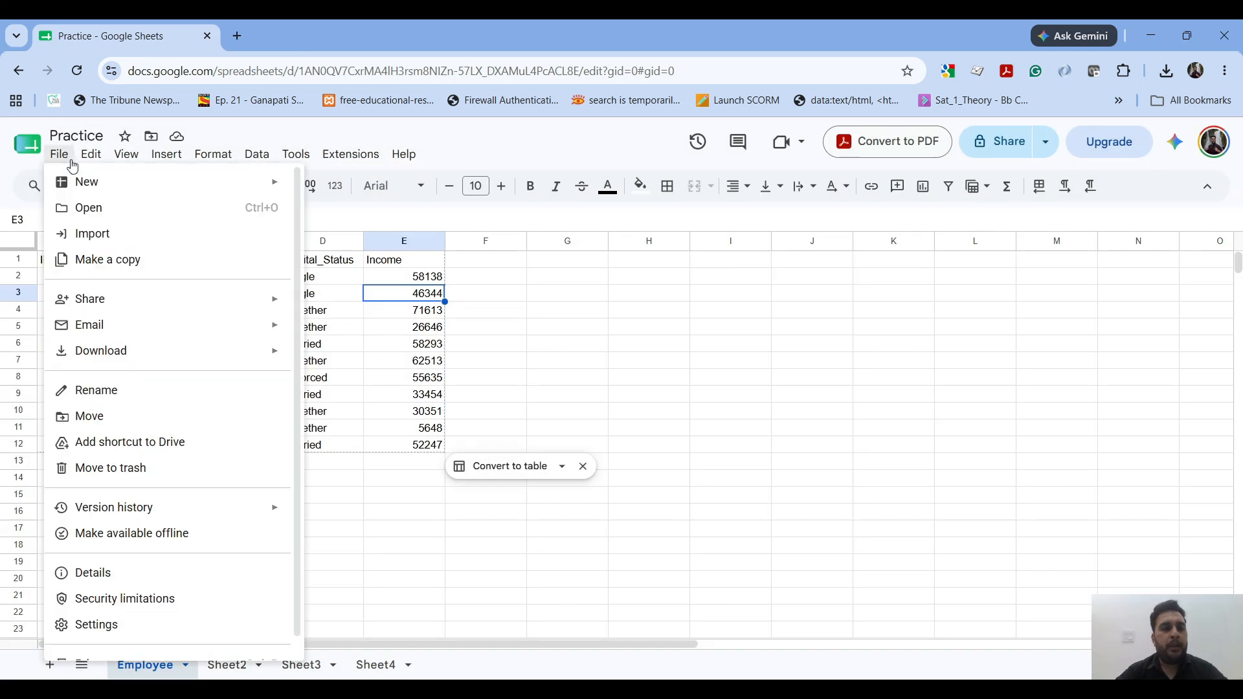
pyautogui.click(126, 234)
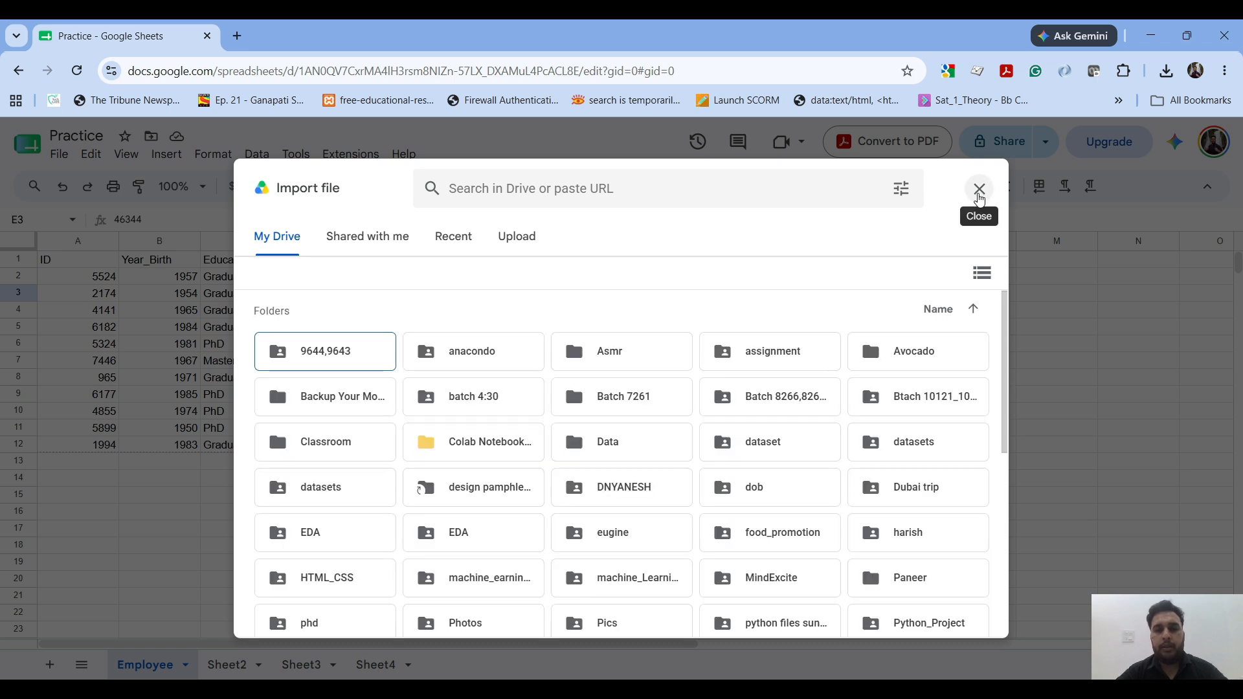
pyautogui.click(979, 190)
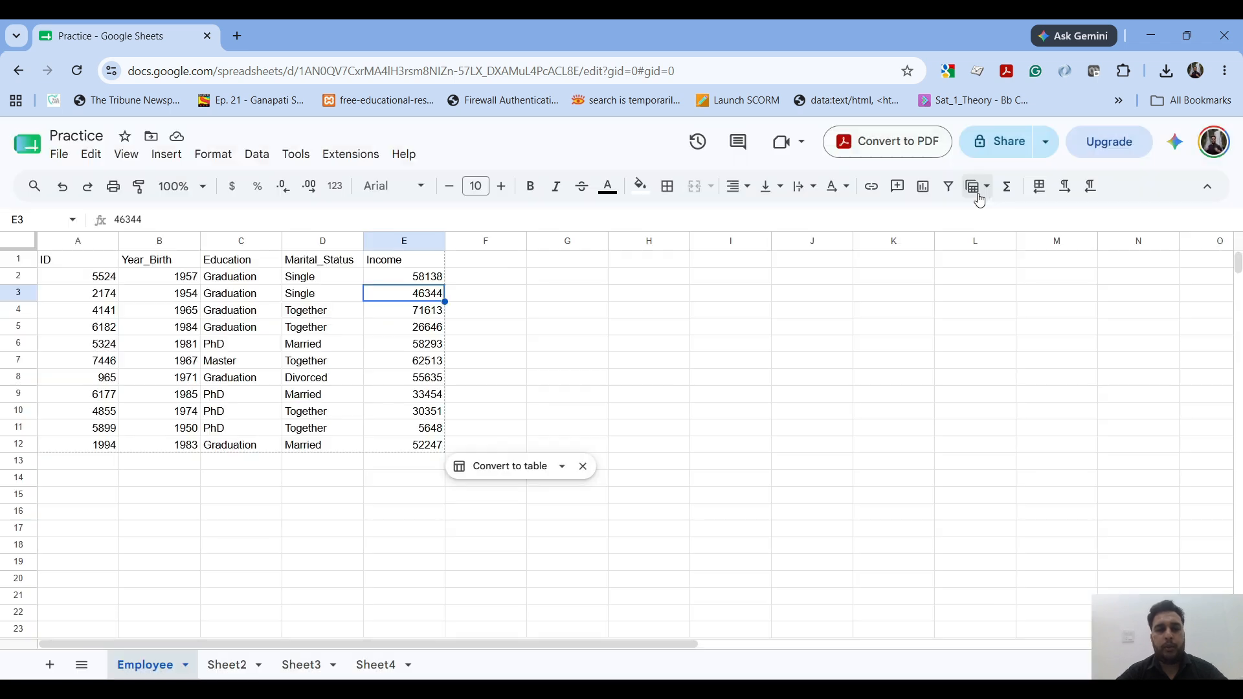
# Step: Review the file commands for sharing, emailing, downloading and renaming the spreadsheet without applying any of them
pyautogui.click(62, 156)
pyautogui.moveTo(184, 366)
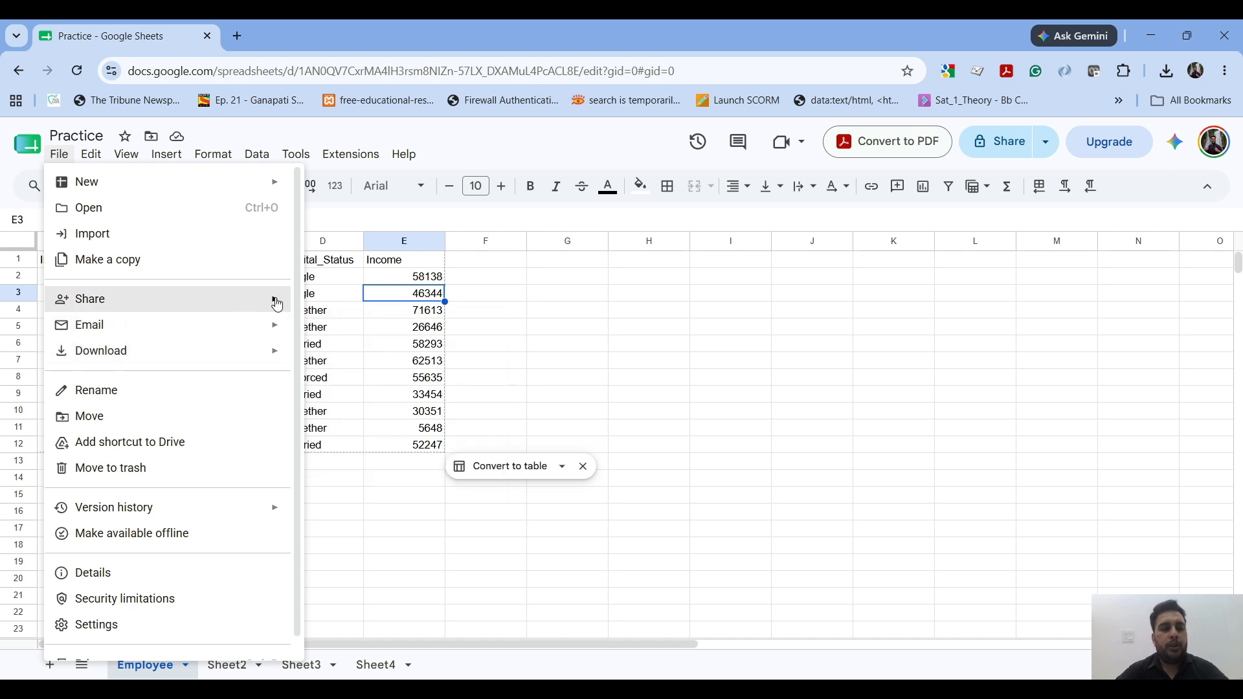
pyautogui.moveTo(259, 332)
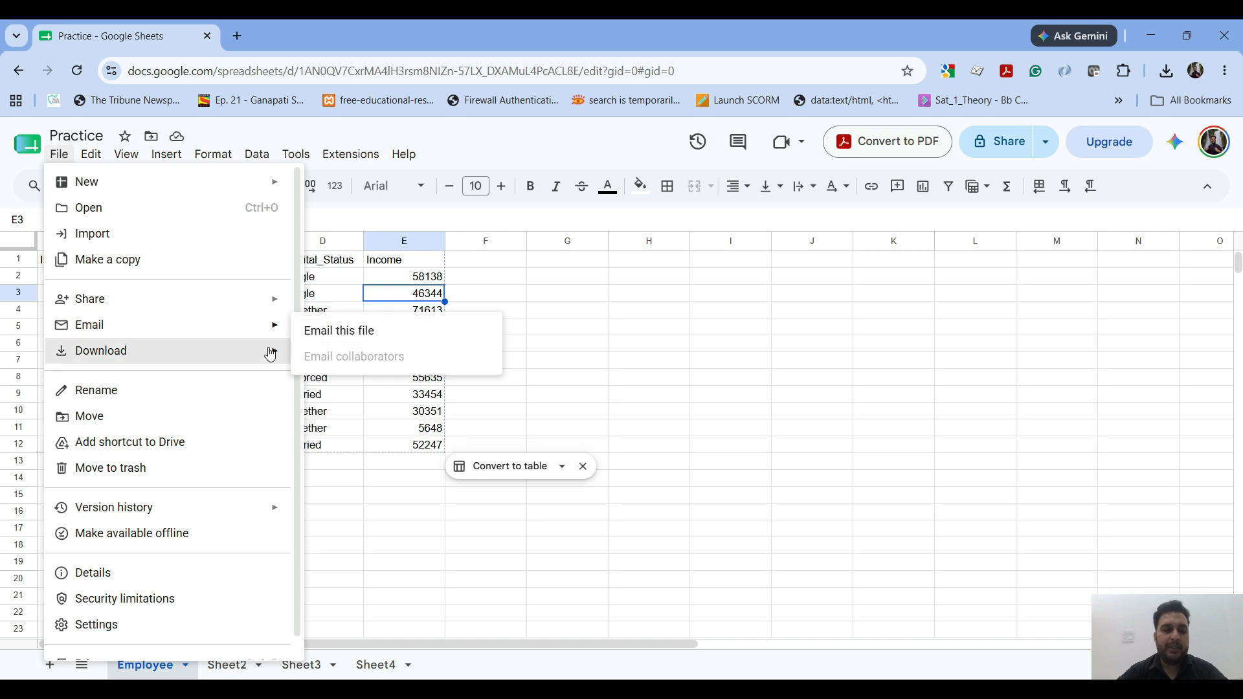
pyautogui.moveTo(269, 354)
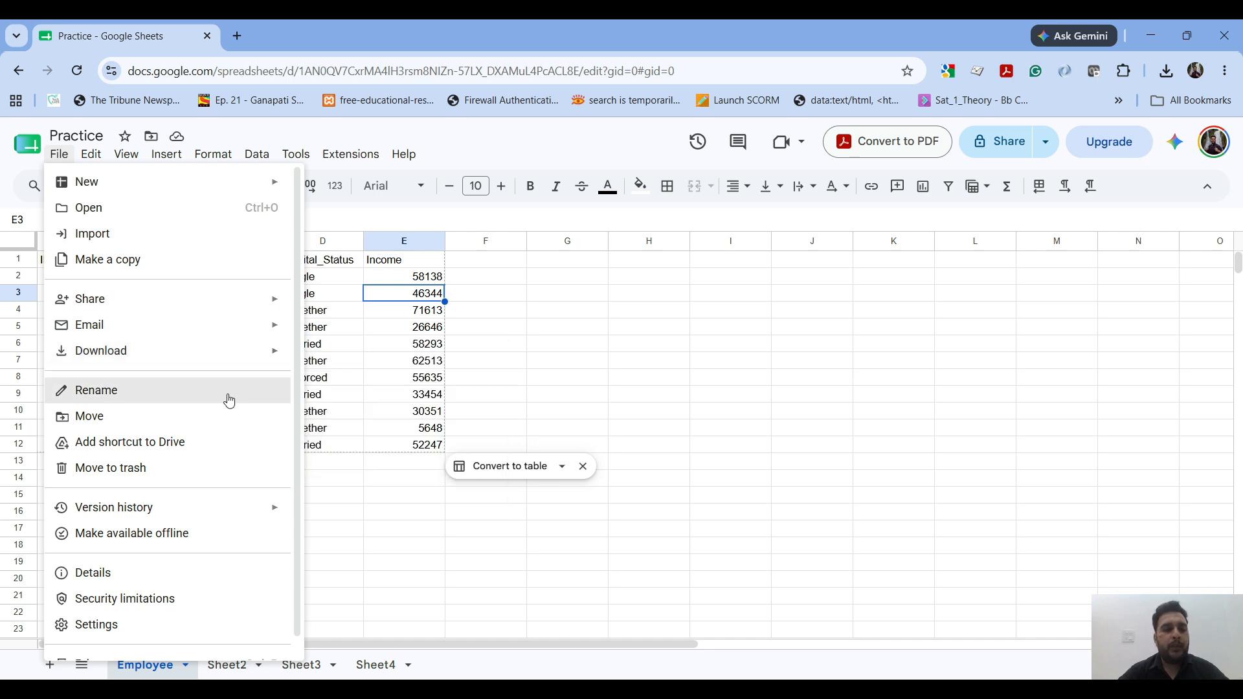
pyautogui.click(334, 492)
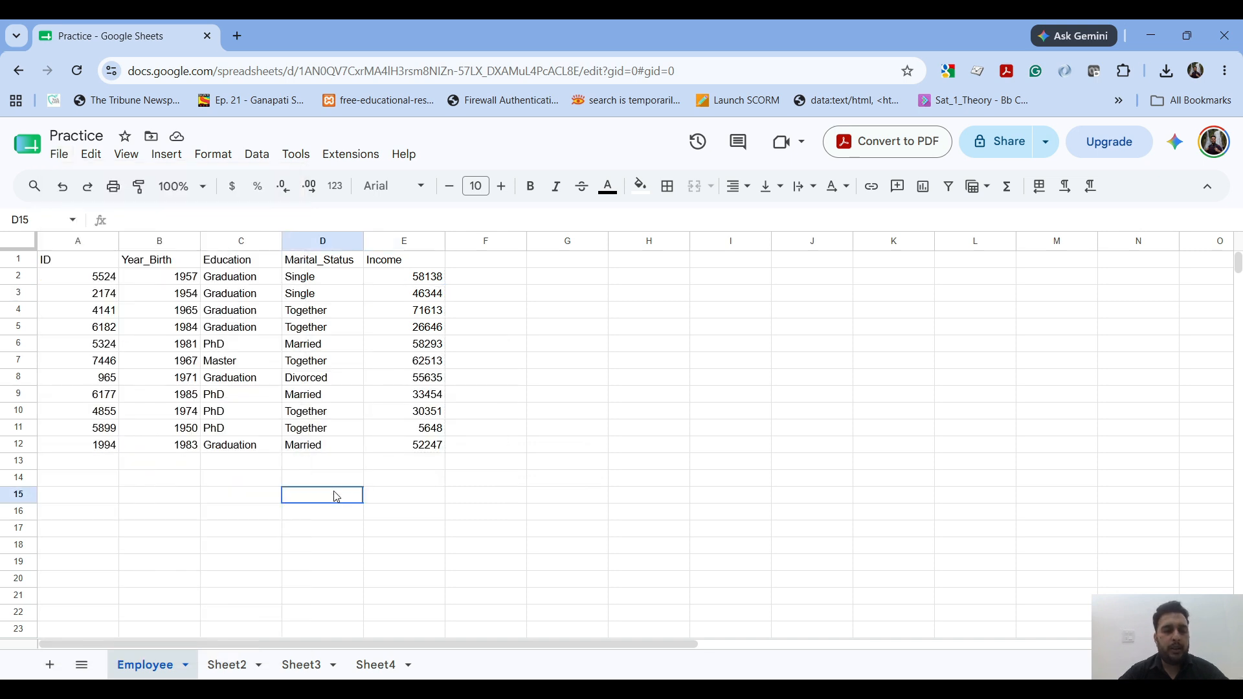
# Step: Keep the Employee sheet active and review the file commands for moving the spreadsheet and viewing its version history
pyautogui.doubleClick(224, 666)
pyautogui.click(150, 666)
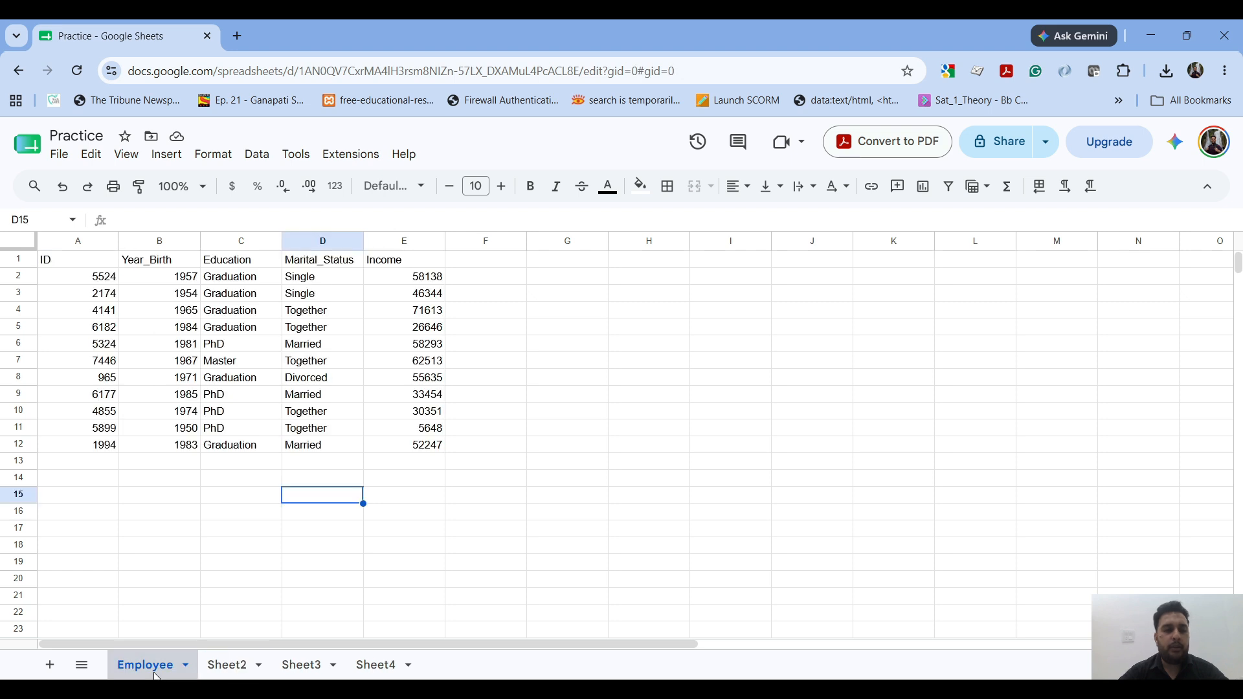
pyautogui.click(60, 154)
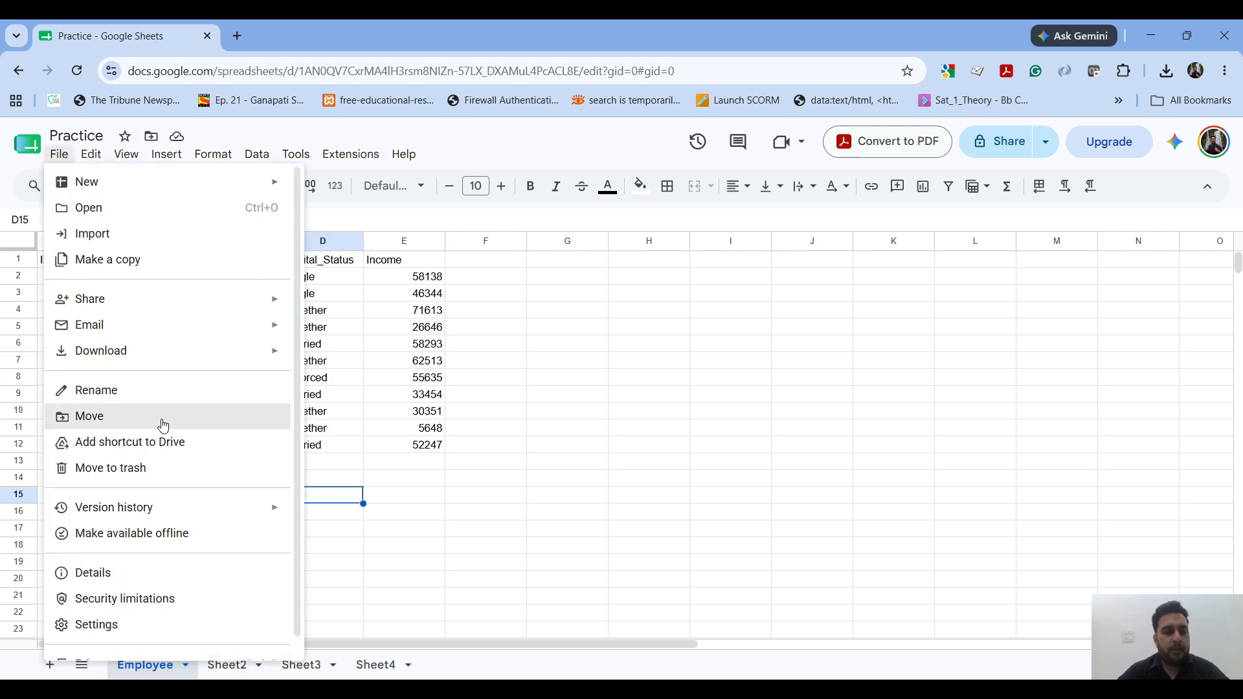
pyautogui.moveTo(155, 507)
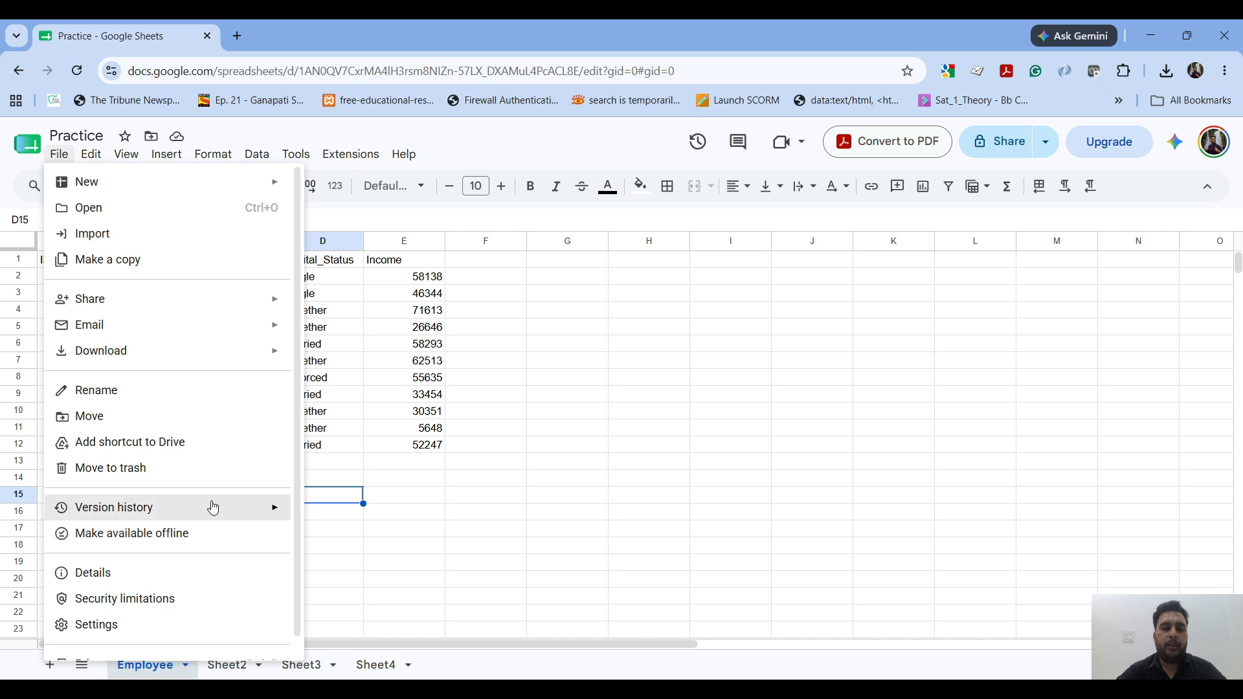
pyautogui.click(523, 312)
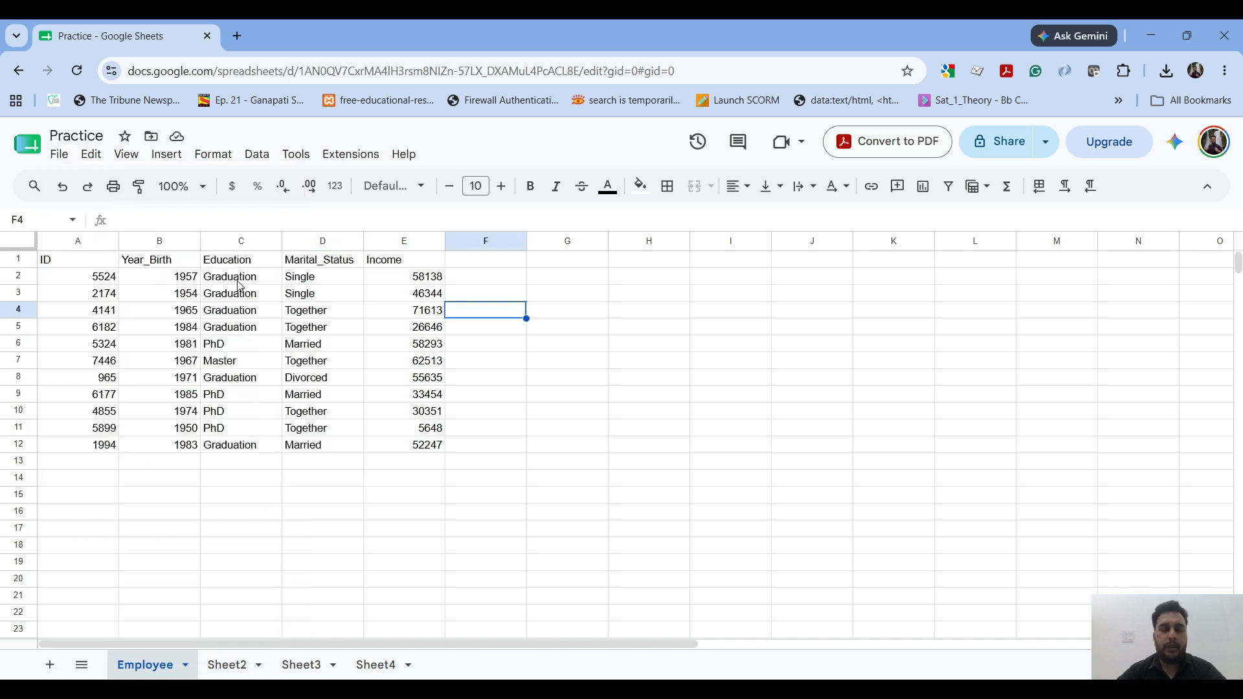
# Step: Examine the editing commands, including undo, redo, cut, copy, paste, delete and find and replace, and return to cell E3
pyautogui.click(91, 154)
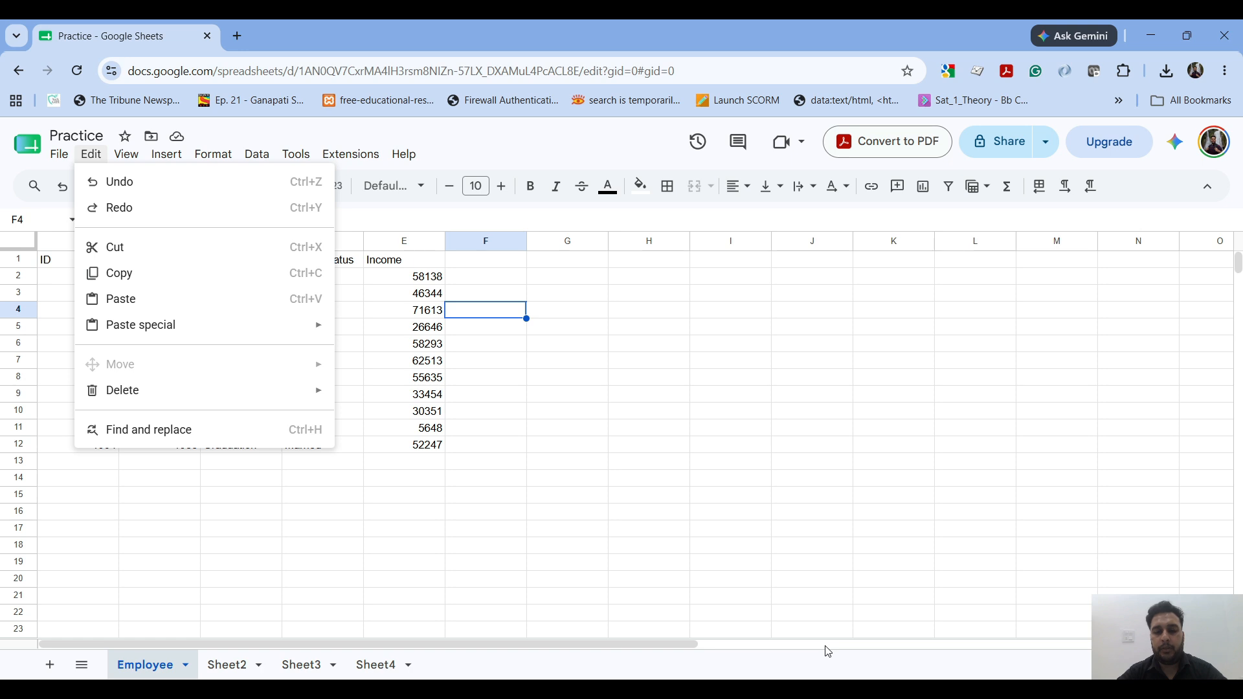
pyautogui.click(793, 635)
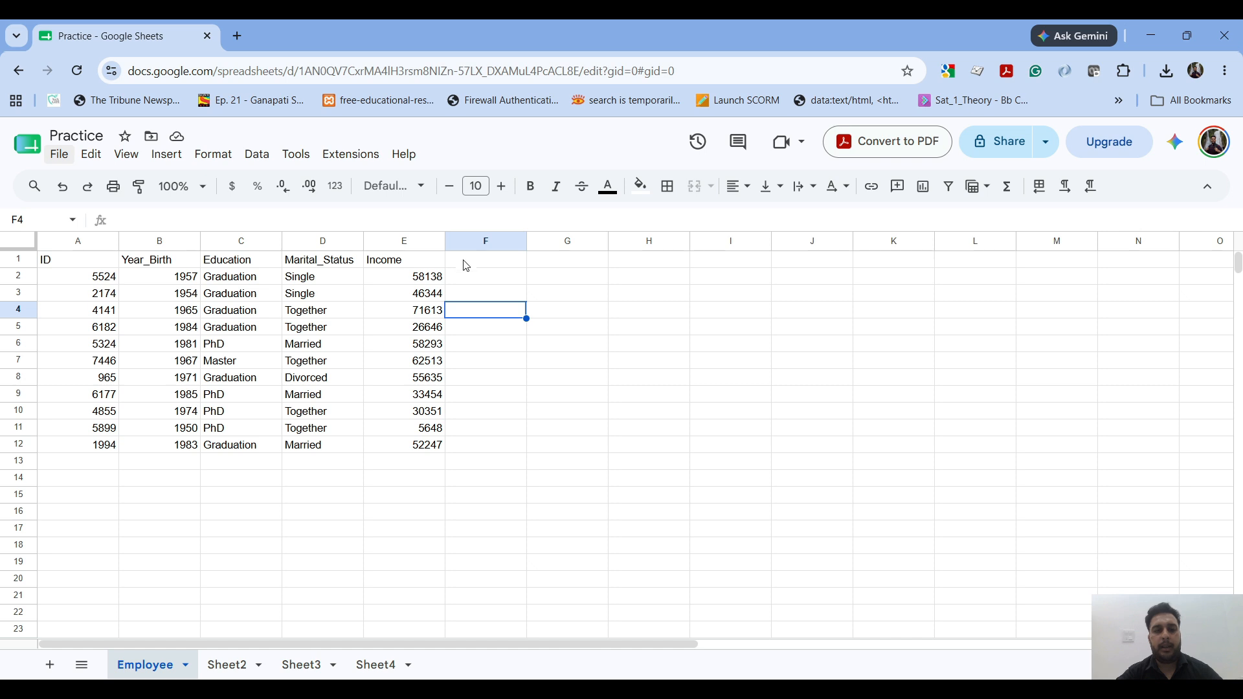
pyautogui.click(92, 155)
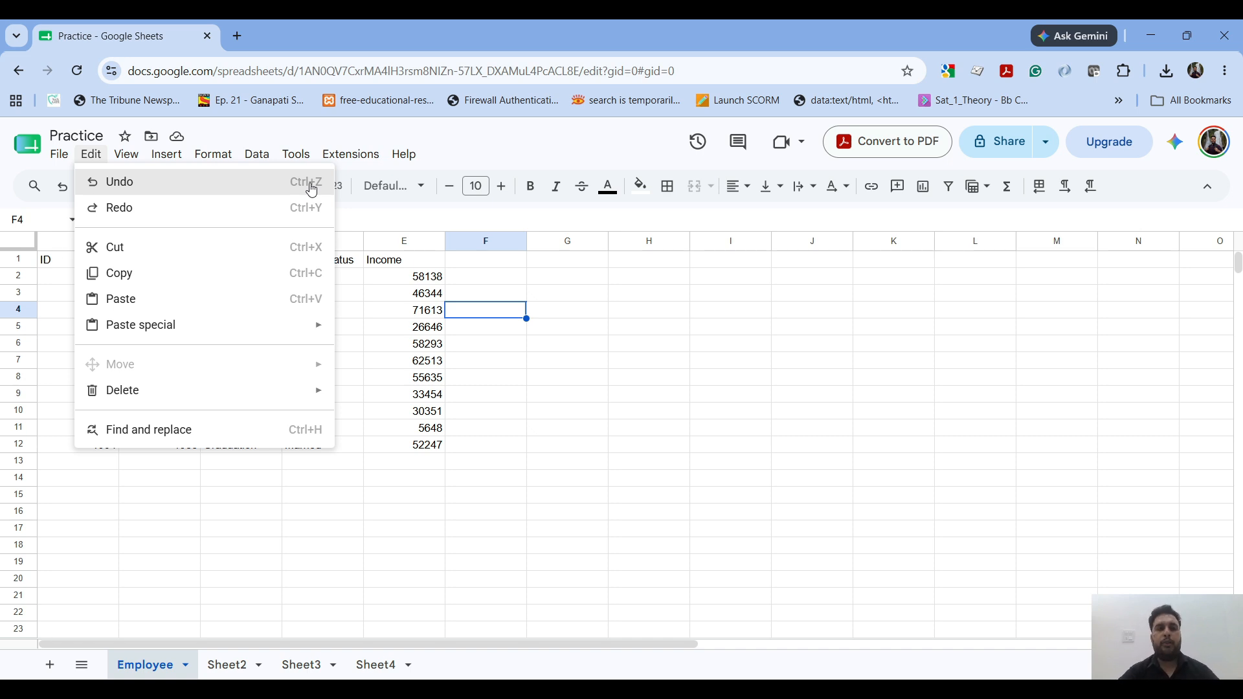
pyautogui.click(371, 295)
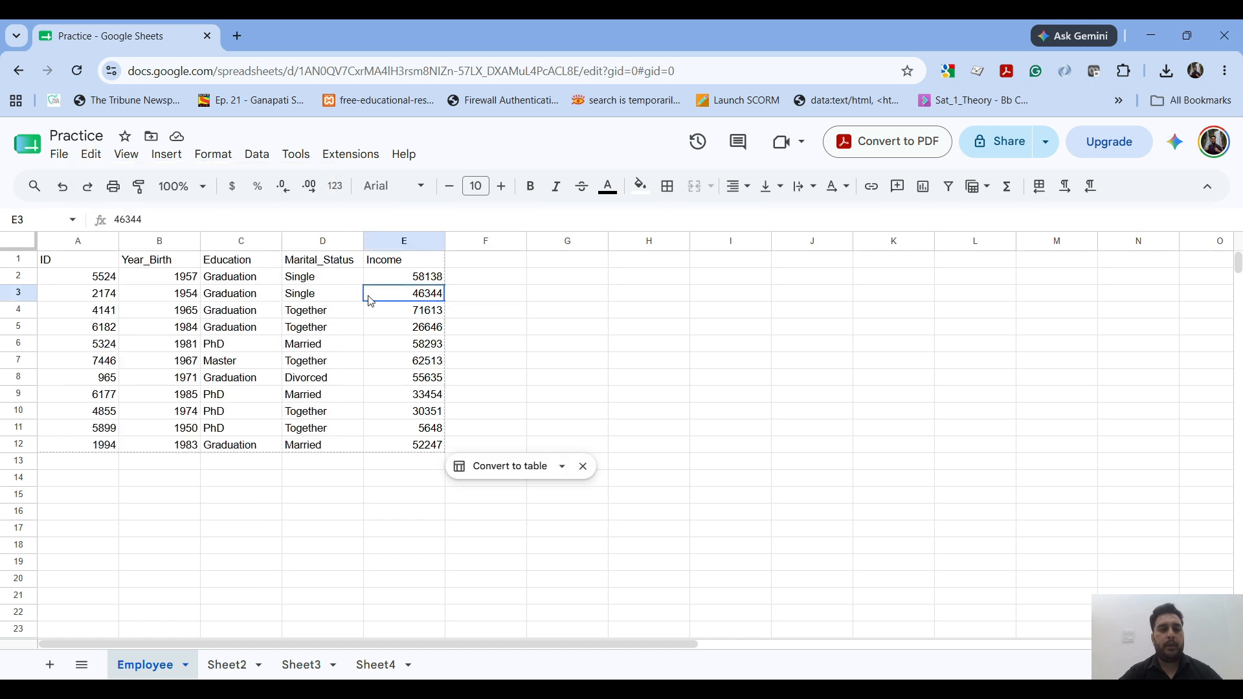
# Step: Set the first Income value, in cell E2, to 58130
pyautogui.click(433, 275)
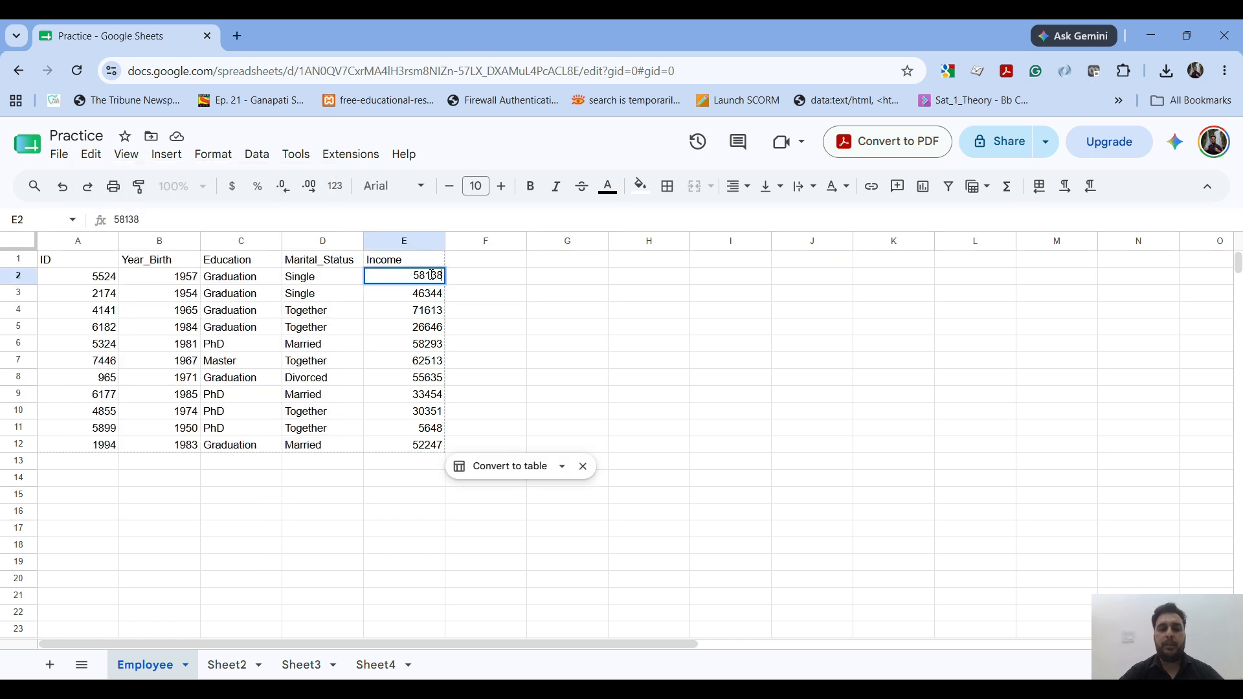
pyautogui.doubleClick(432, 275)
pyautogui.write('58130')
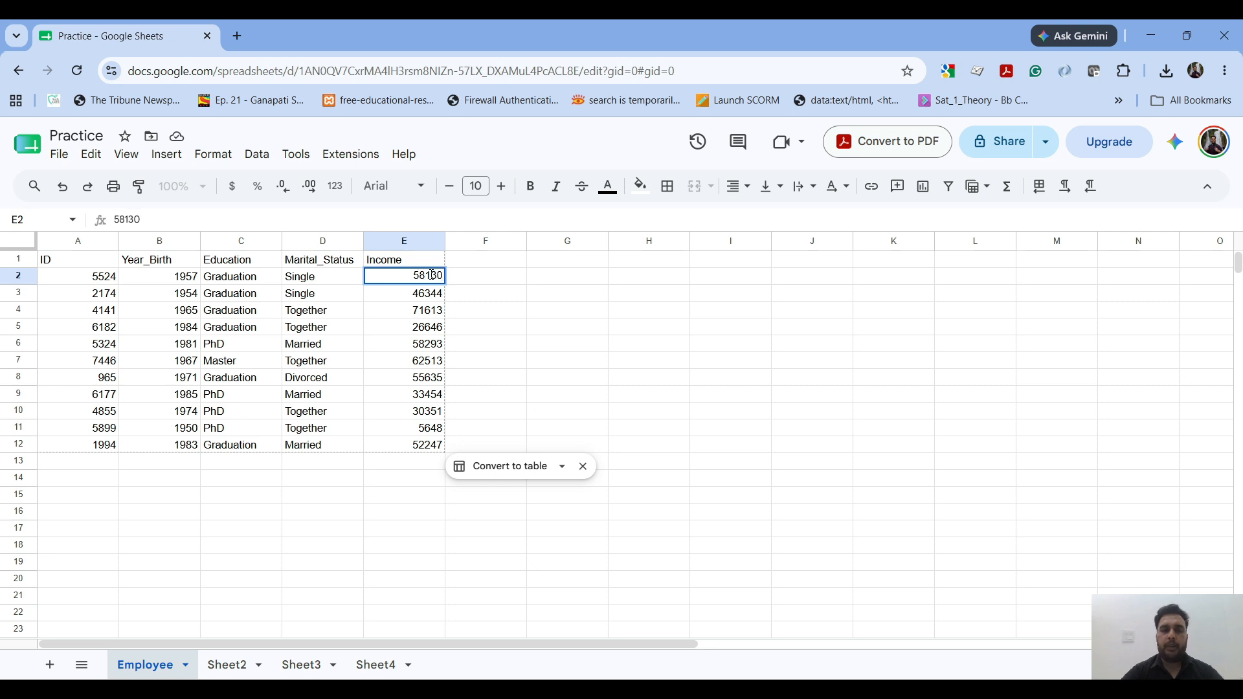
pyautogui.press('Tab')
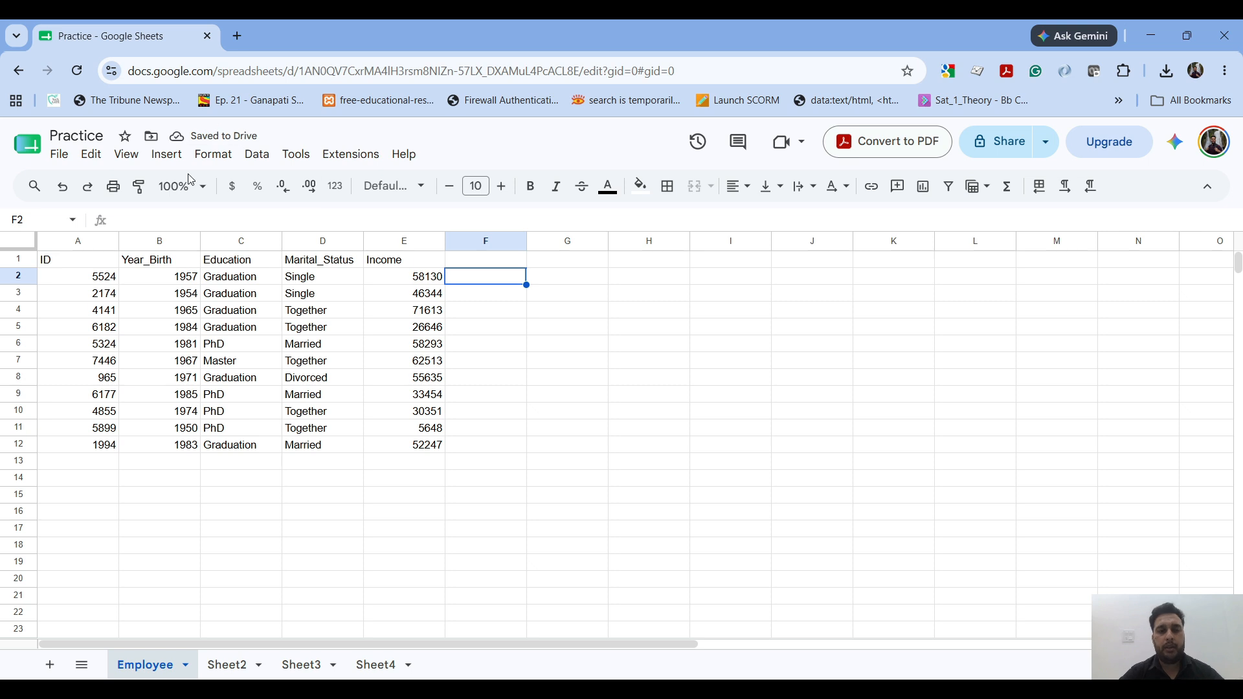
# Step: Undo the Income change in cell E2, and redo it
pyautogui.click(94, 156)
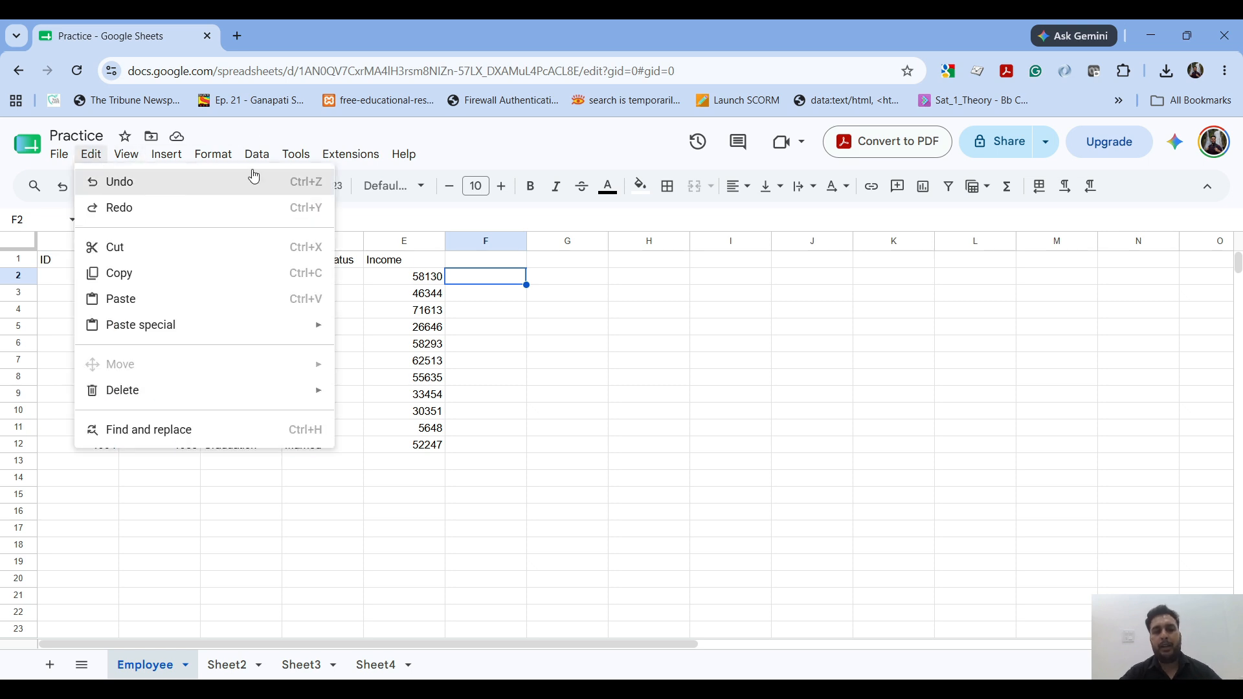
pyautogui.click(503, 311)
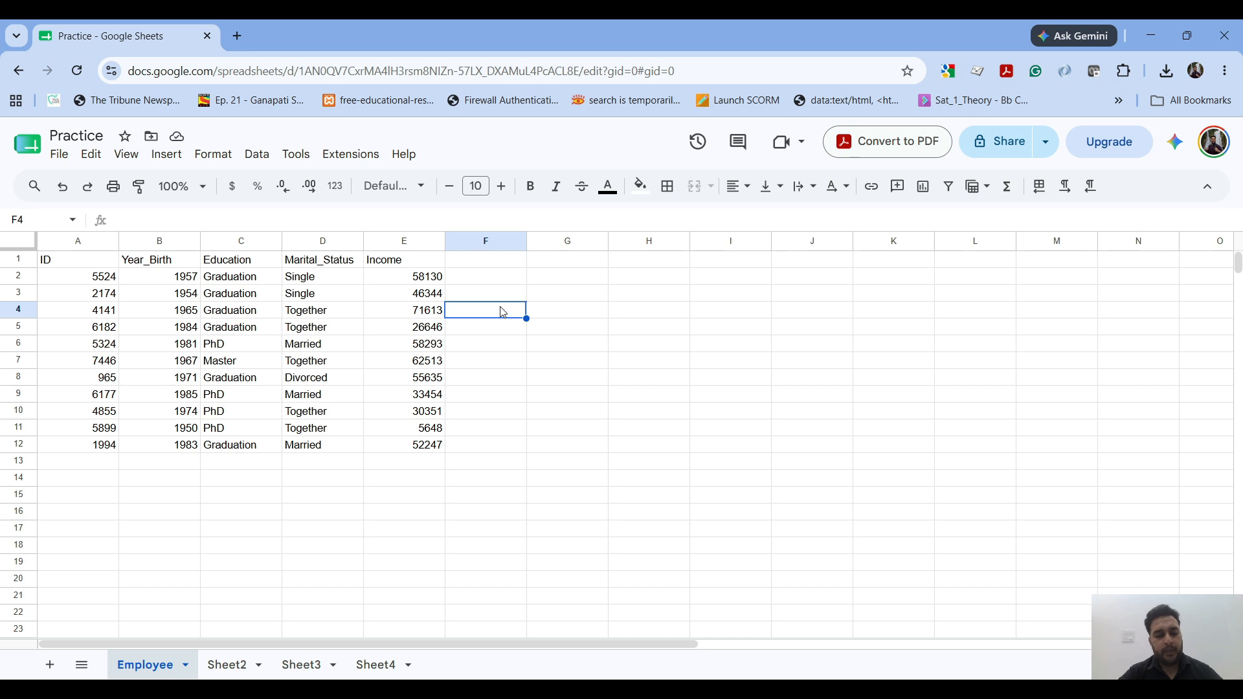
pyautogui.hotkey('ctrl', 'z')
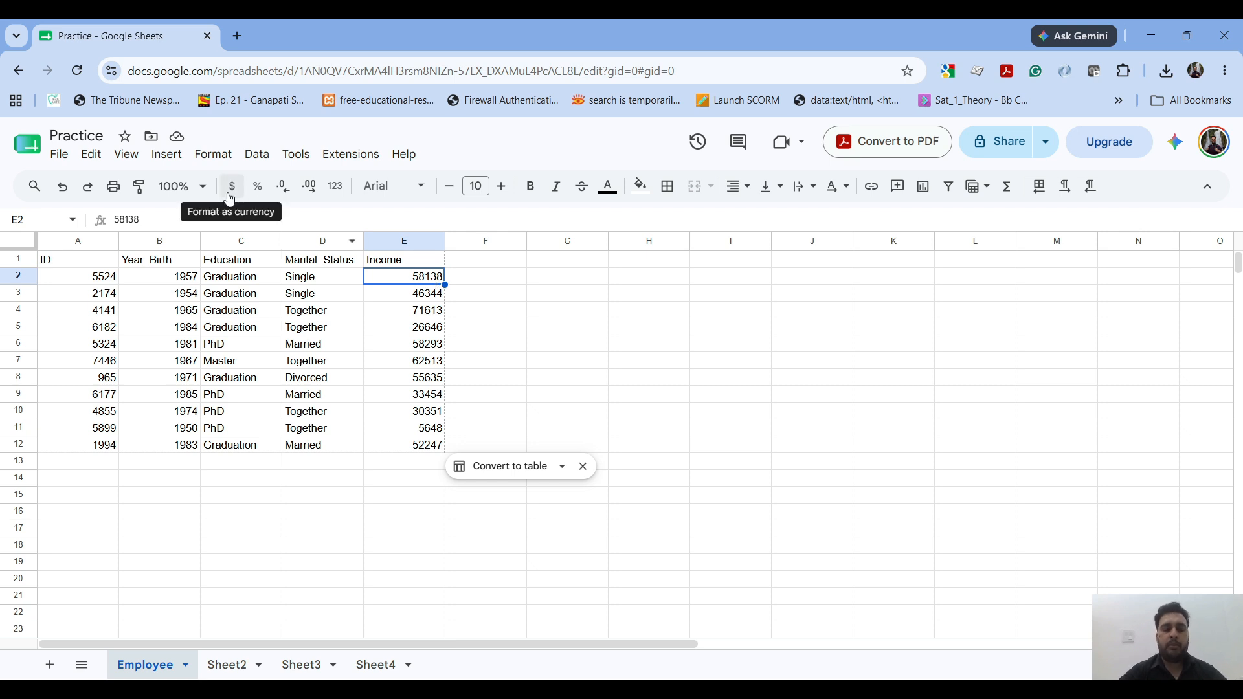
pyautogui.click(86, 159)
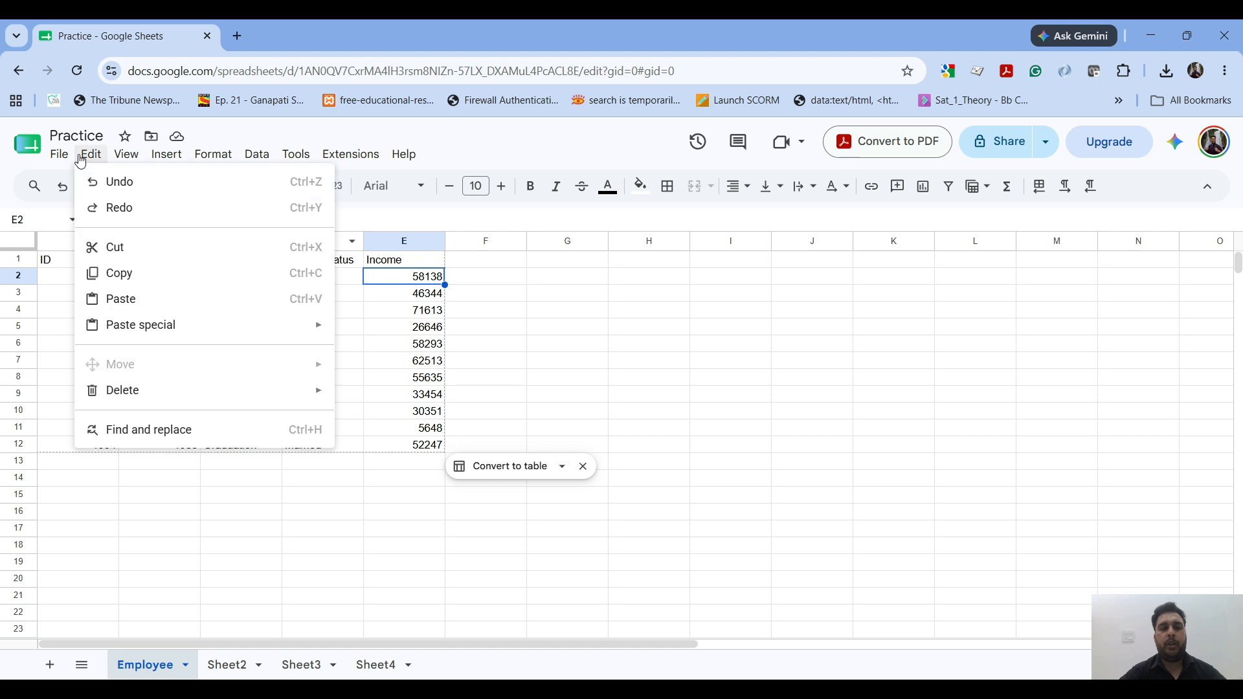
pyautogui.click(130, 221)
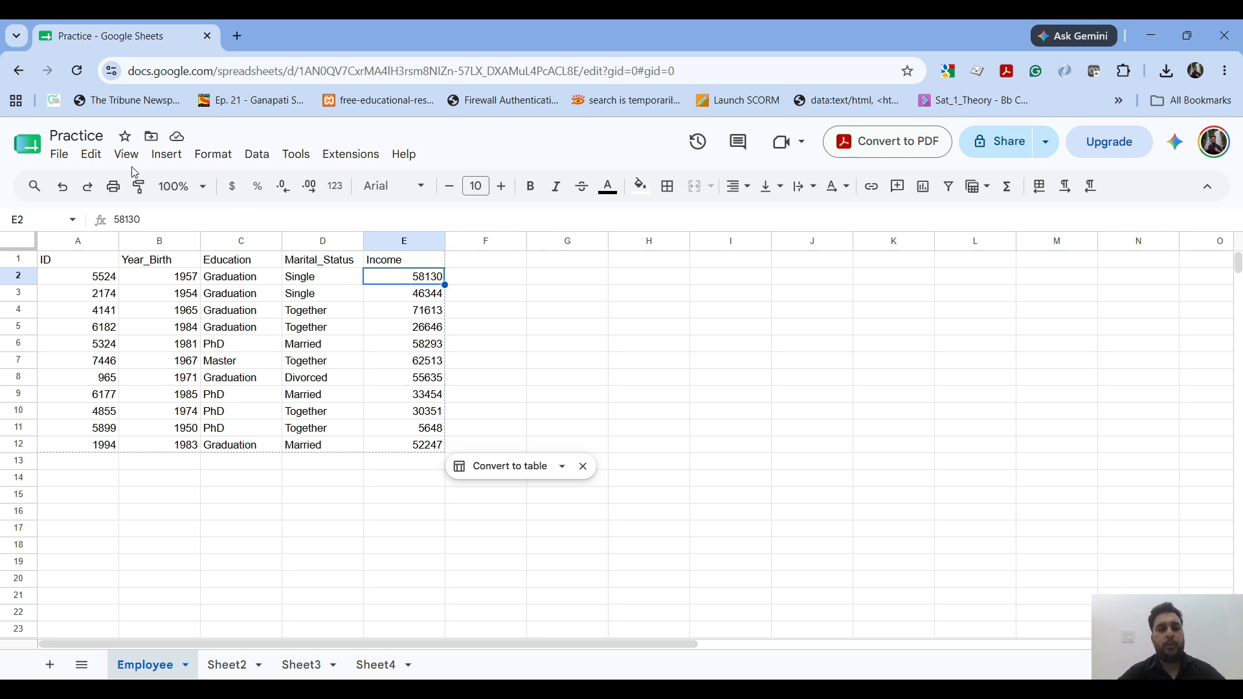
pyautogui.click(79, 159)
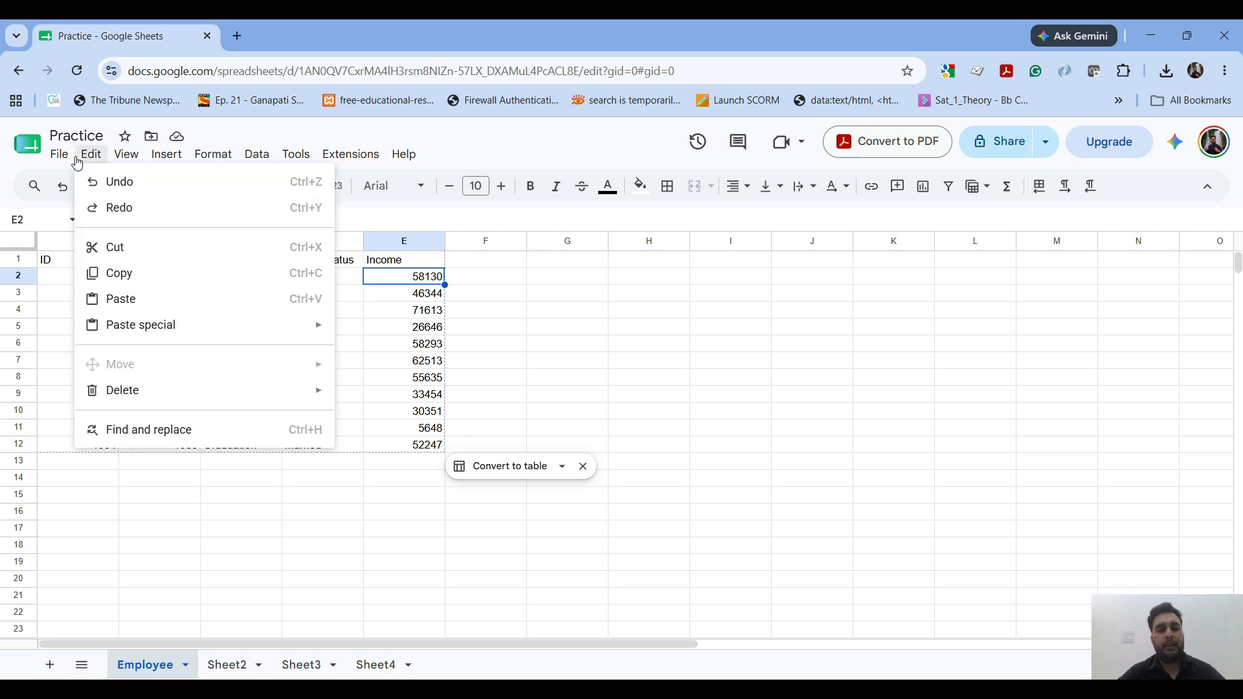
pyautogui.click(107, 182)
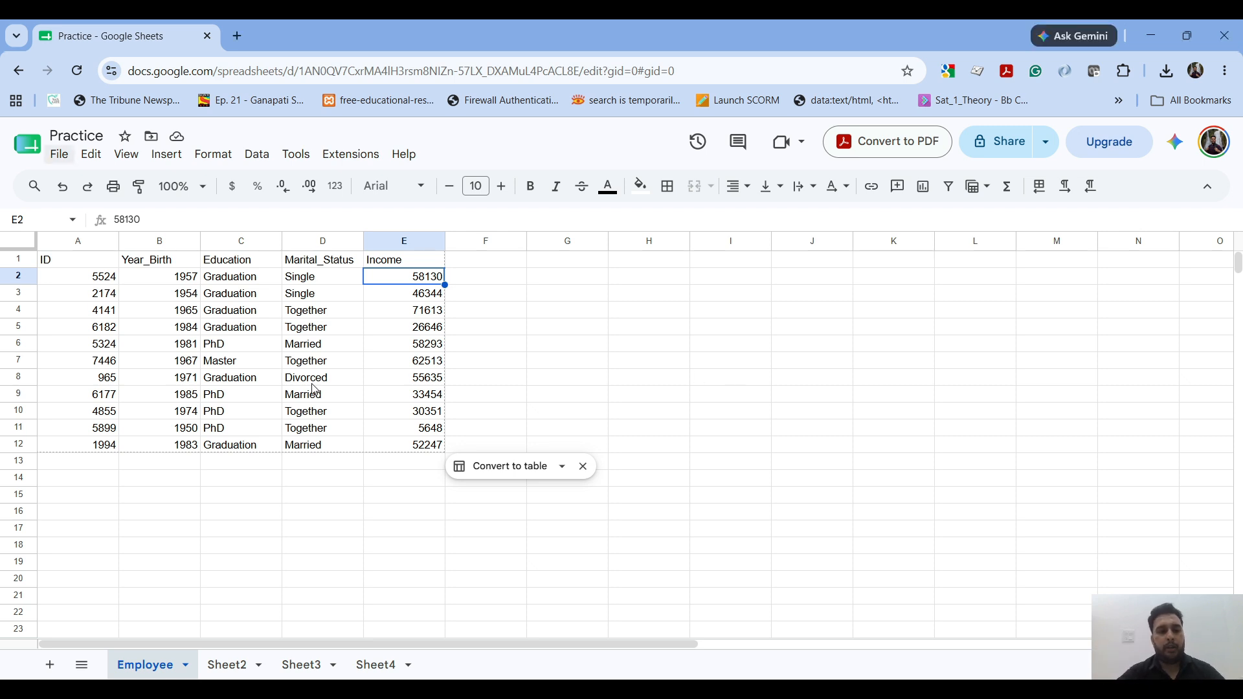
pyautogui.click(91, 154)
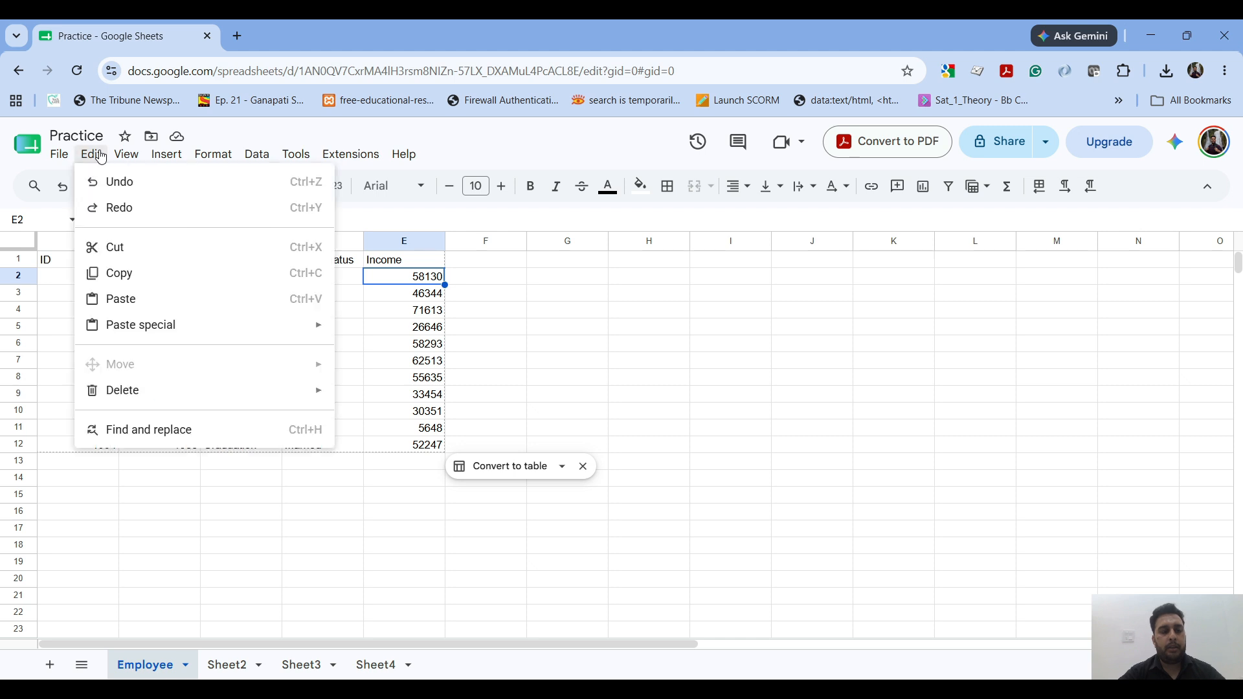
pyautogui.click(277, 484)
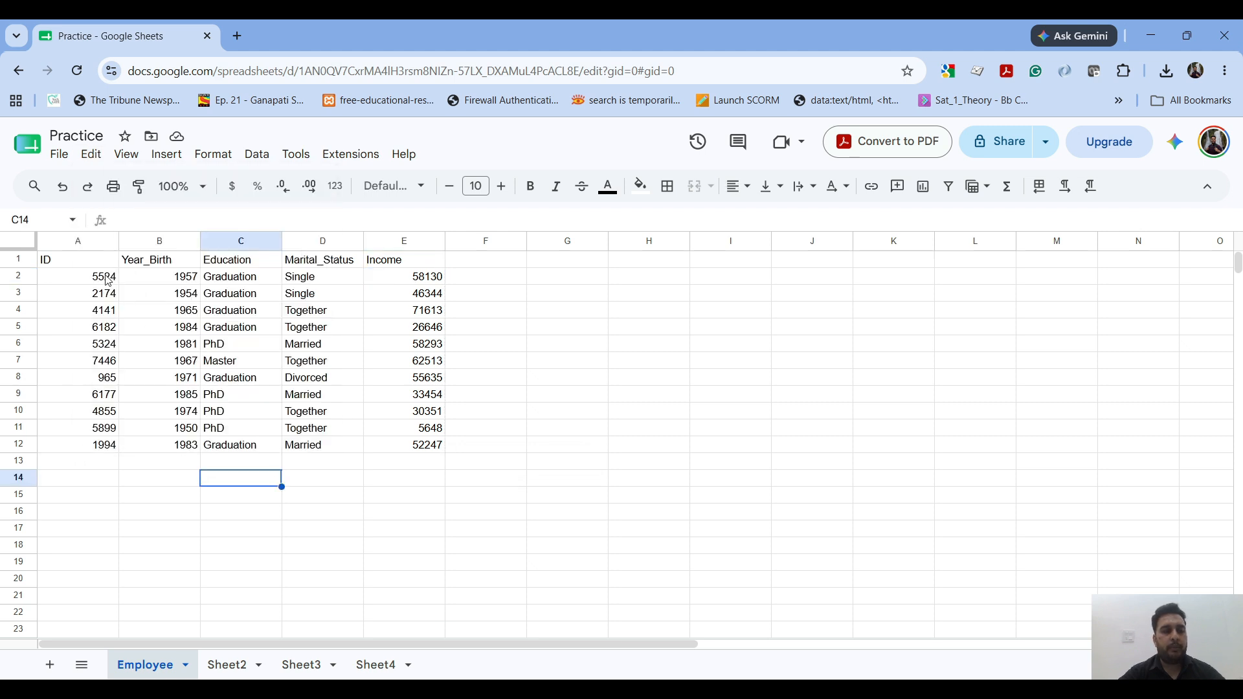
# Step: Select the first employee record across A2:E2, and select the entire row 2 instead
pyautogui.moveTo(106, 278); pyautogui.dragTo(397, 285)
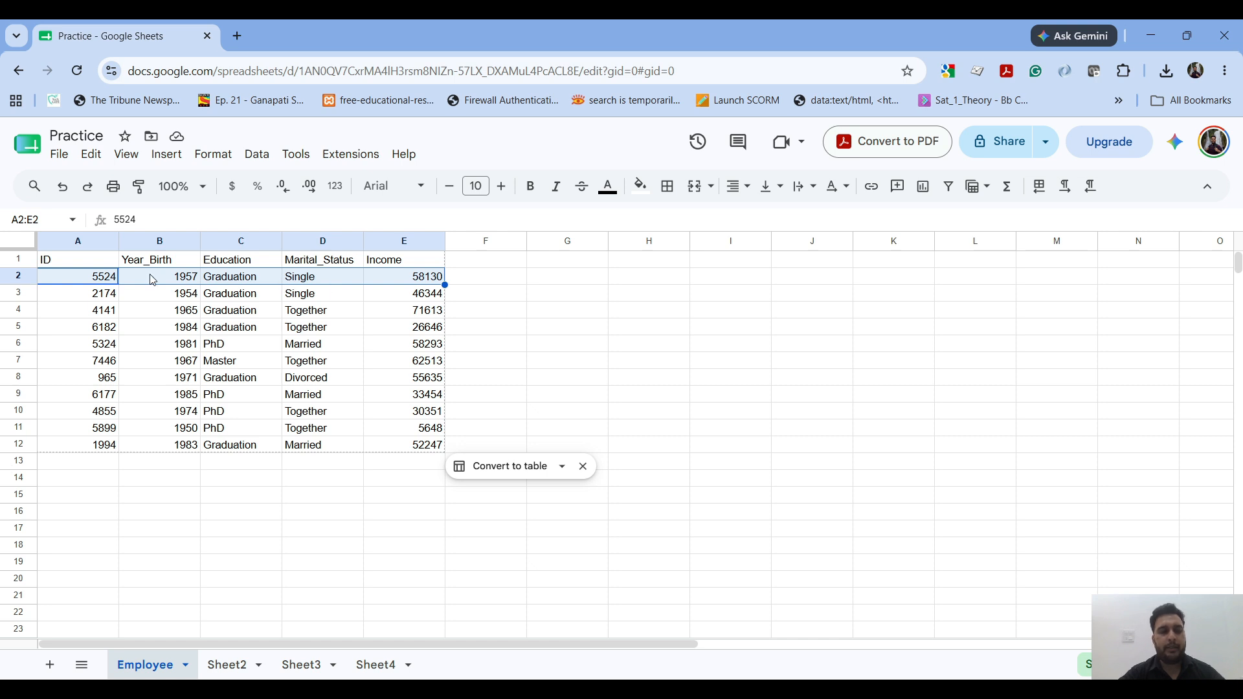
pyautogui.click(94, 281)
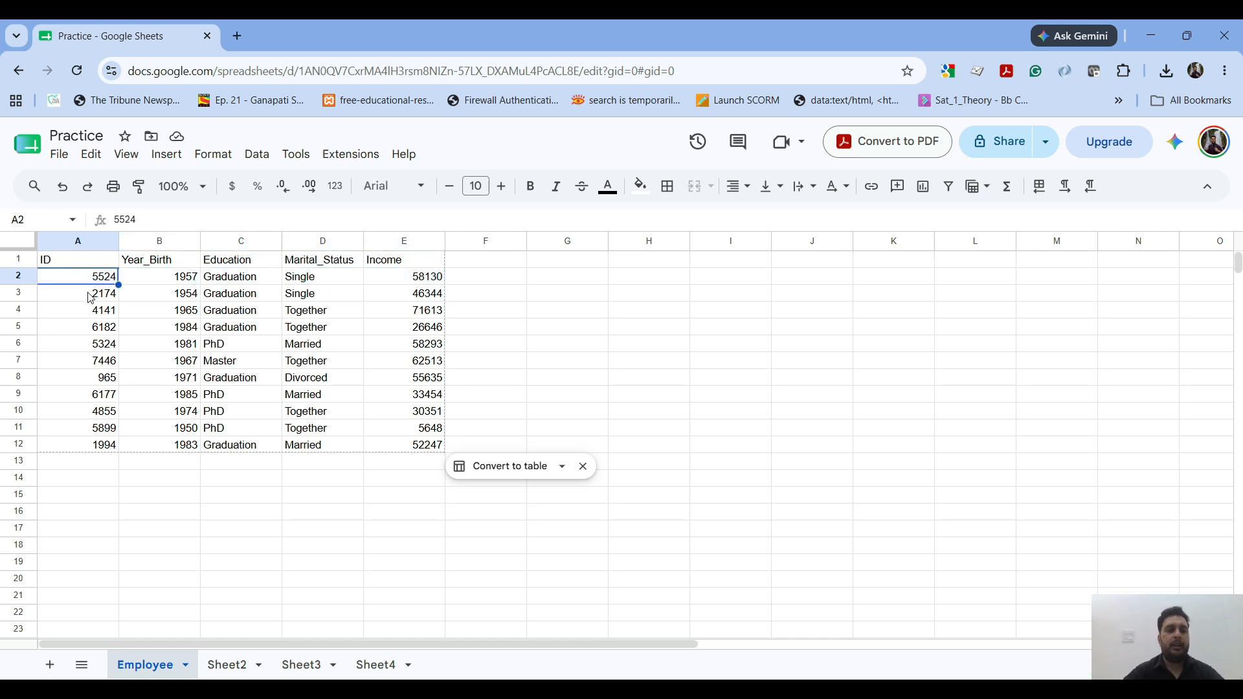
pyautogui.click(14, 277)
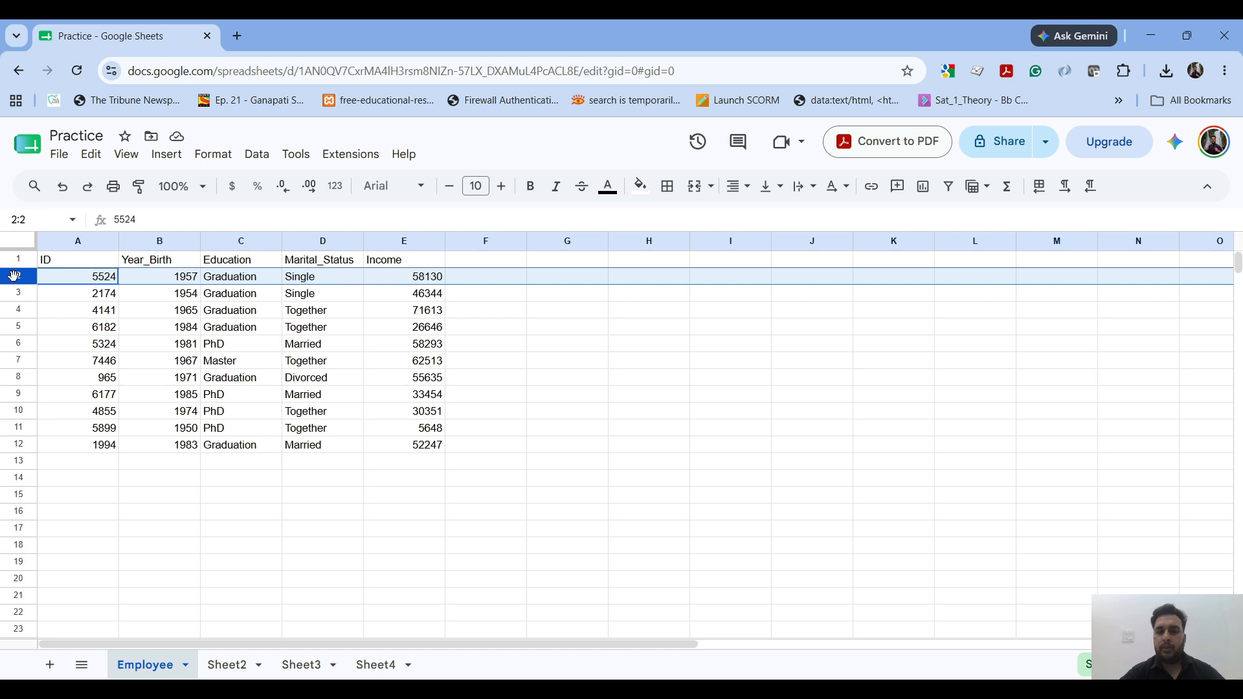
# Step: Starting from the ID in cell A2, extend the selection cell by cell across the record to E2
pyautogui.click(75, 280)
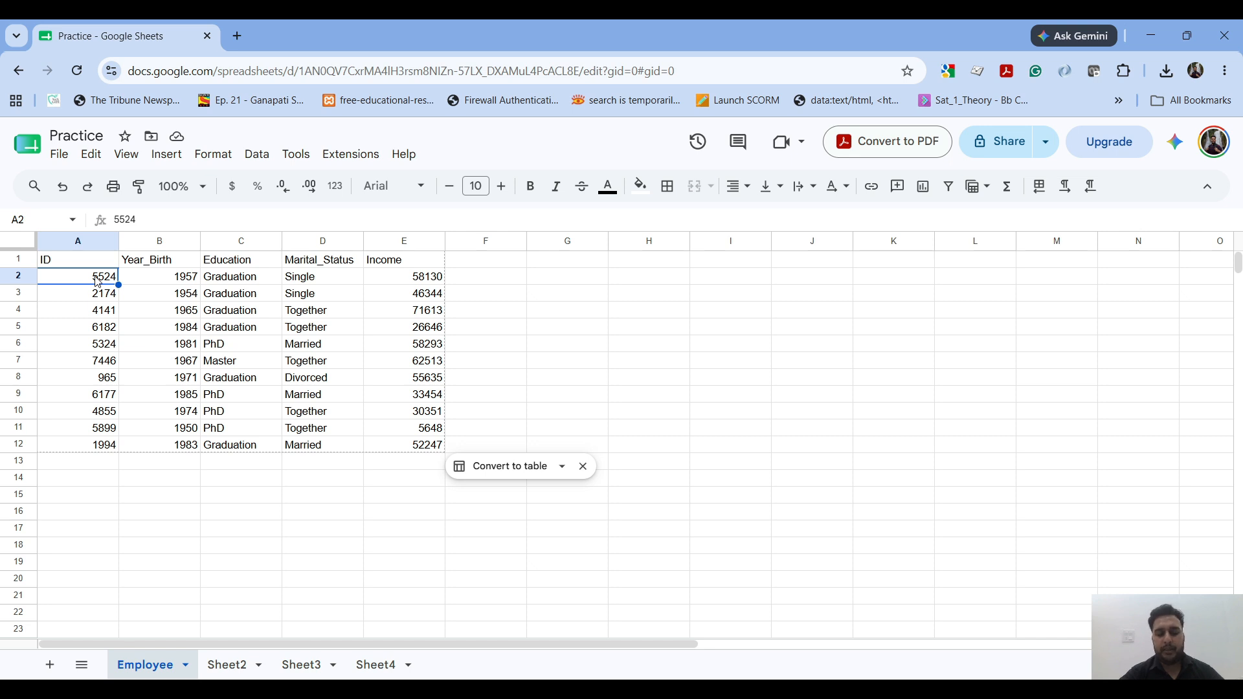
pyautogui.hotkey('shift', 'Right')
pyautogui.hotkey('shift', 'Right')
pyautogui.hotkey('shift', 'Right')
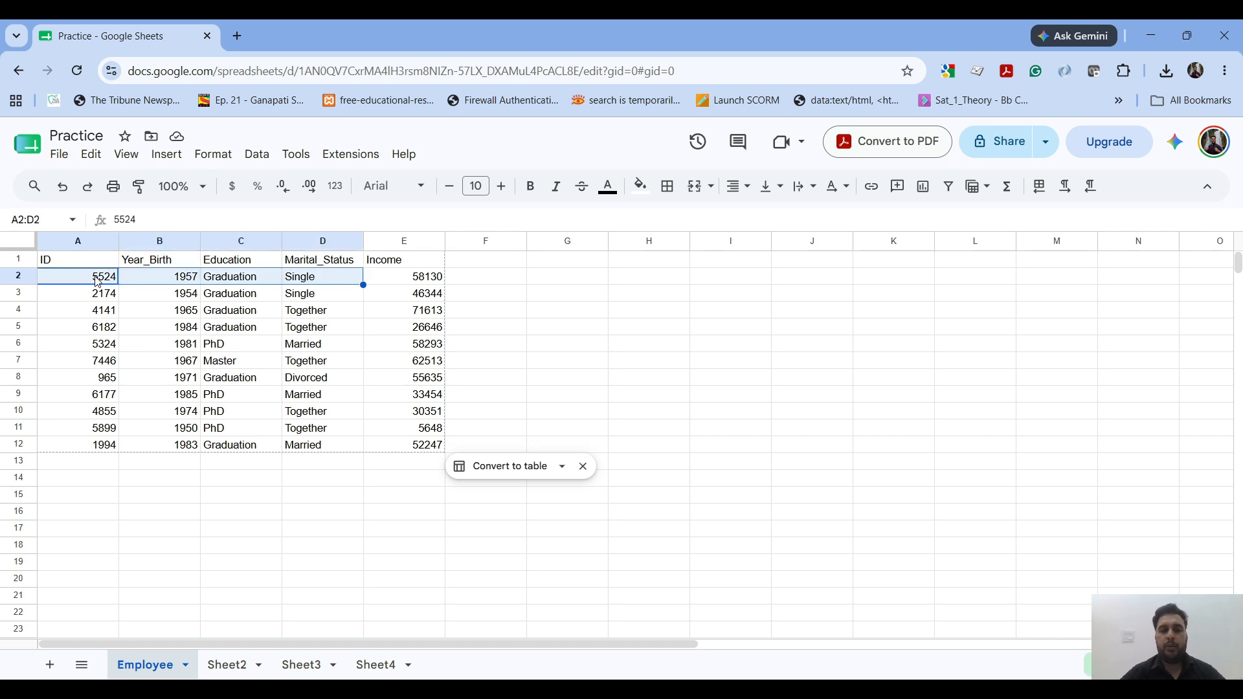
pyautogui.hotkey('shift', 'Right')
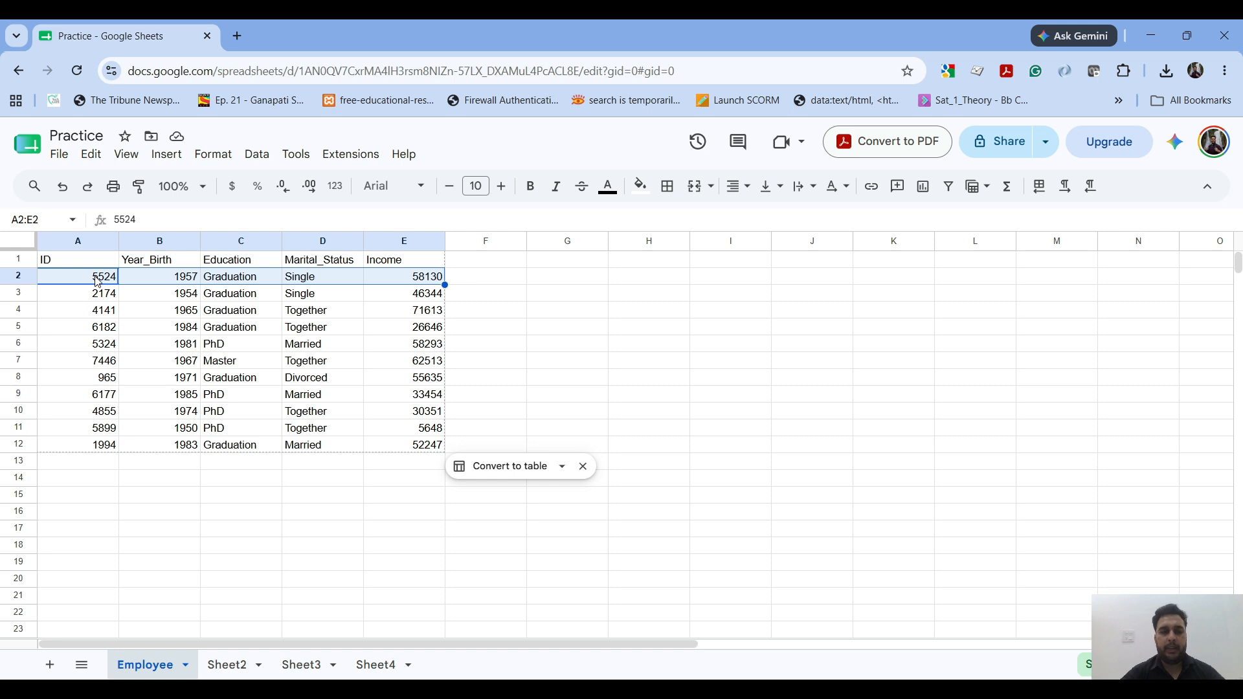
# Step: Jump from cell A2 to the last filled cell of the row, E2, and move back to A2
pyautogui.click(97, 281)
pyautogui.hotkey('ctrl', 'Right')
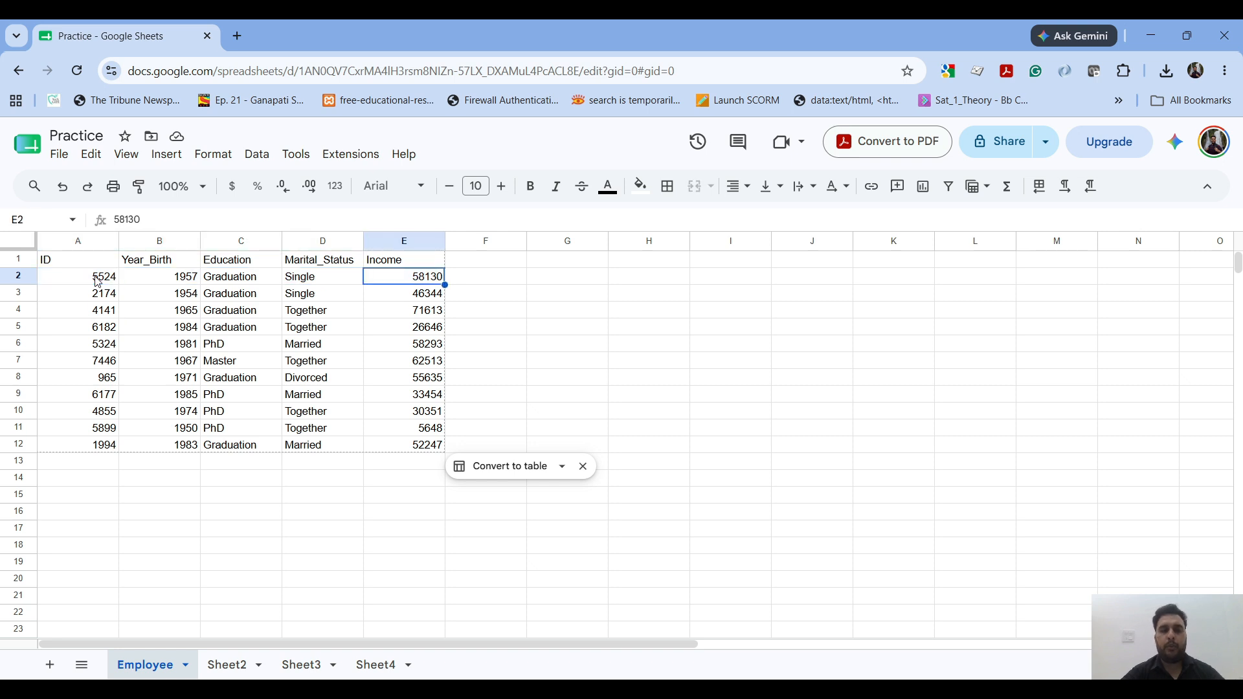
pyautogui.press('Left')
pyautogui.press('Left')
pyautogui.press('Left')
pyautogui.press('Left')
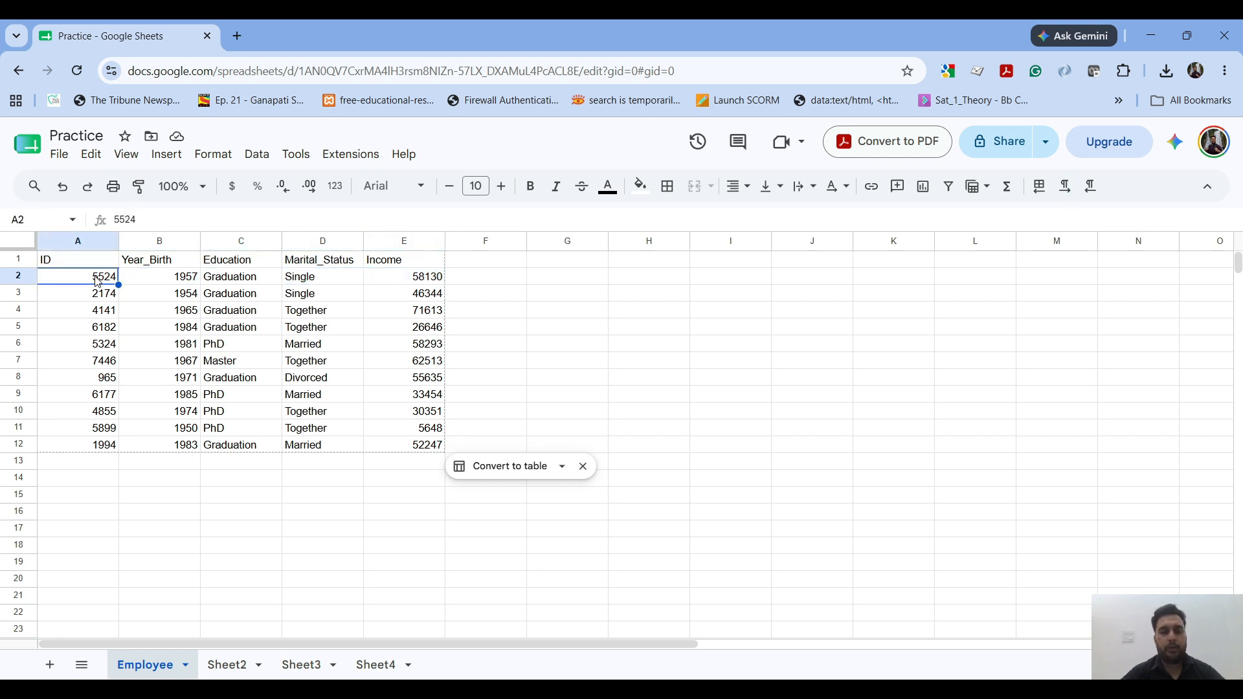
# Step: Extend the selection from cell A2 to the last filled cell of its row, E2, in one jump, and reselect A2
pyautogui.hotkey('ctrl', 'shift', 'Right')
pyautogui.press('Right')
pyautogui.press('Left')
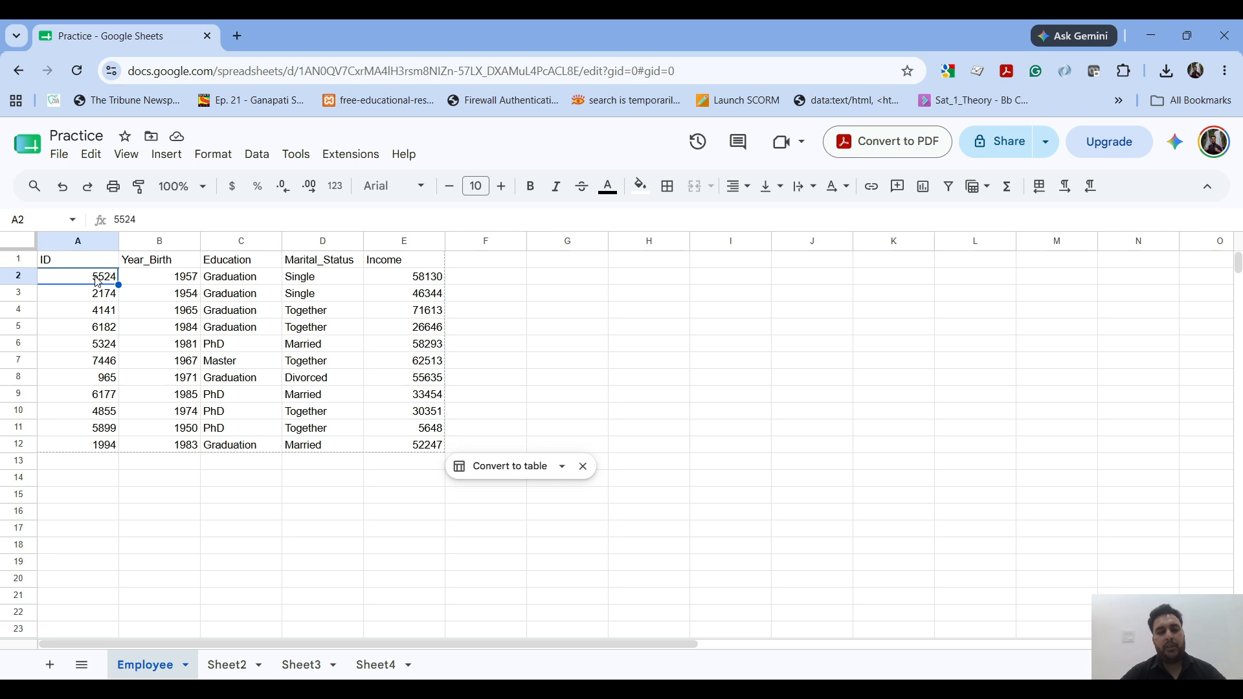
pyautogui.hotkey('ctrl', 'shift', 'Right')
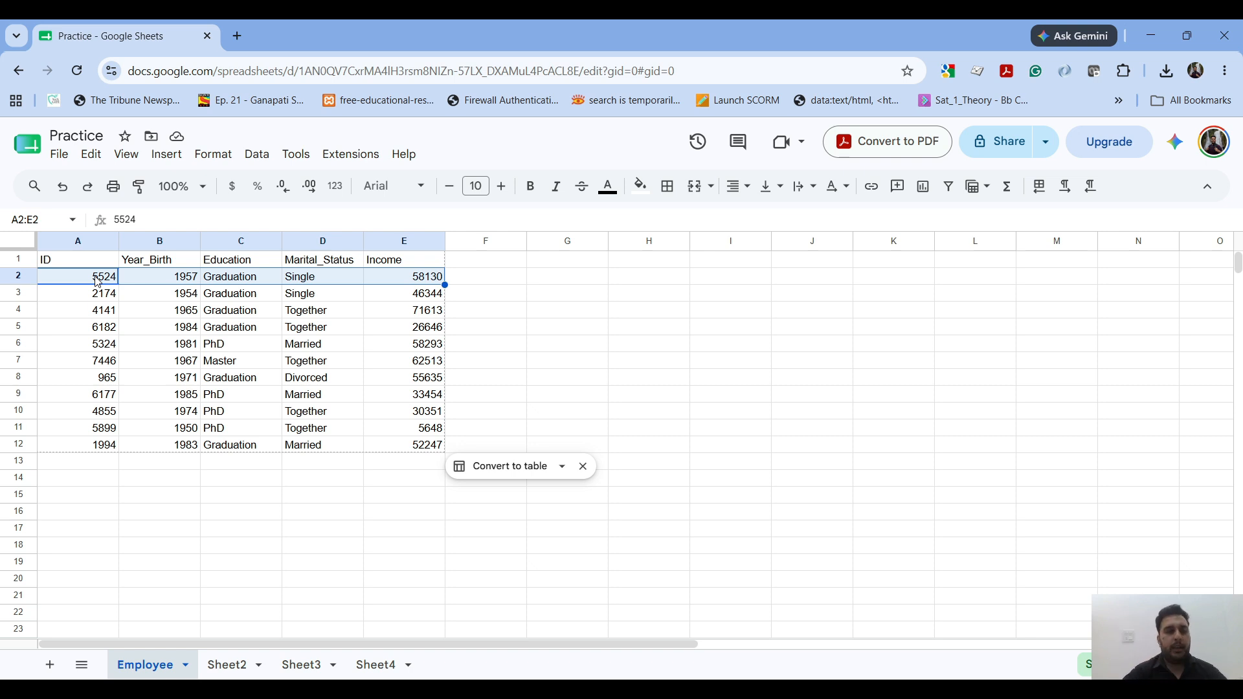
pyautogui.click(98, 280)
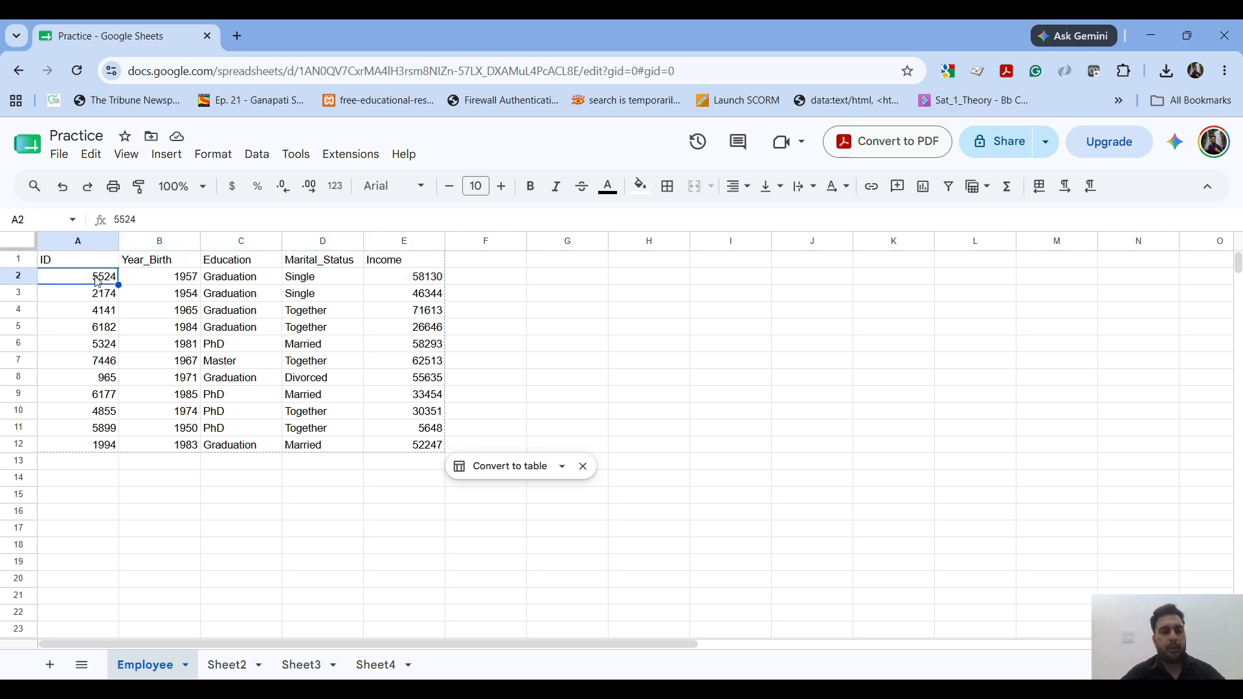
# Step: Extend the selection from cell A2 down to the last filled ID, A12, in one jump, and reselect A2
pyautogui.hotkey('ctrl', 'shift', 'Down')
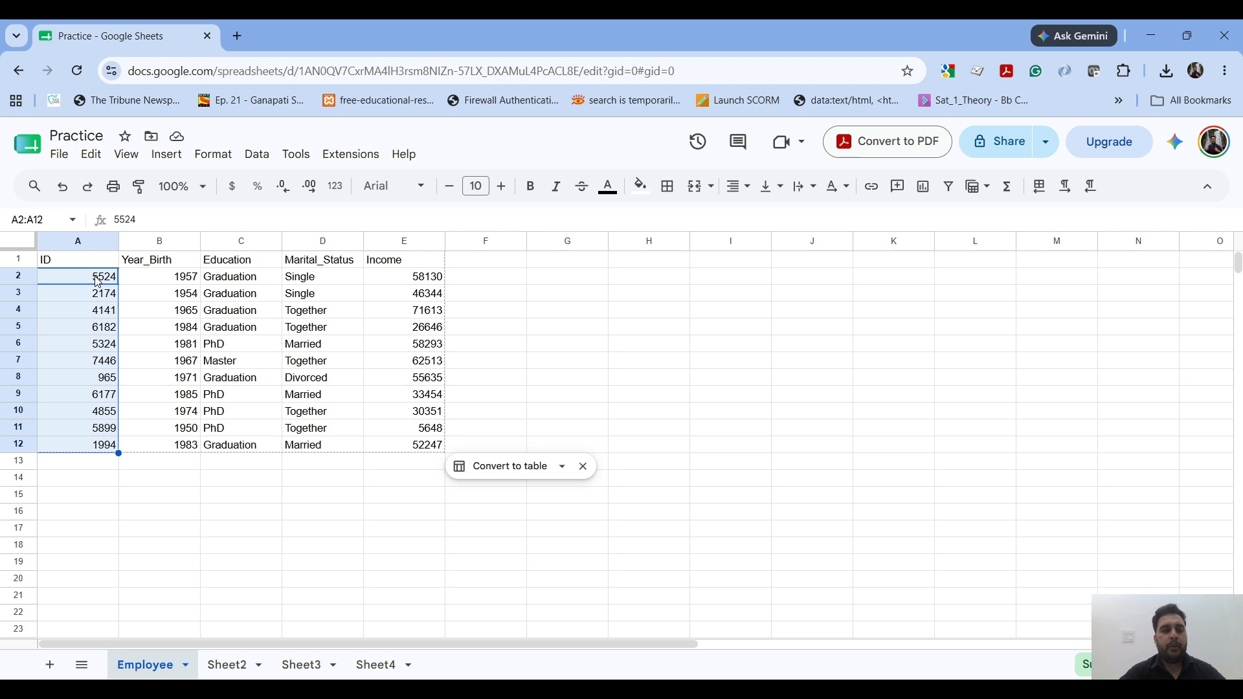
pyautogui.click(97, 280)
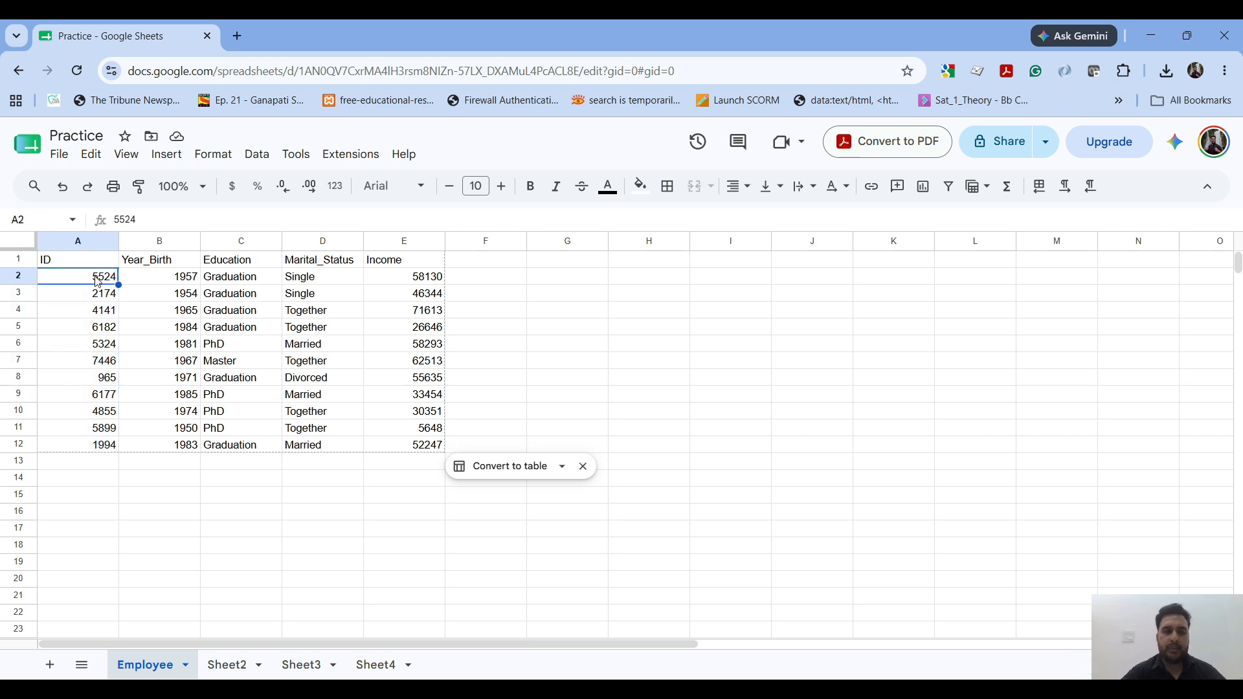
pyautogui.hotkey('ctrl', 'shift', 'Down')
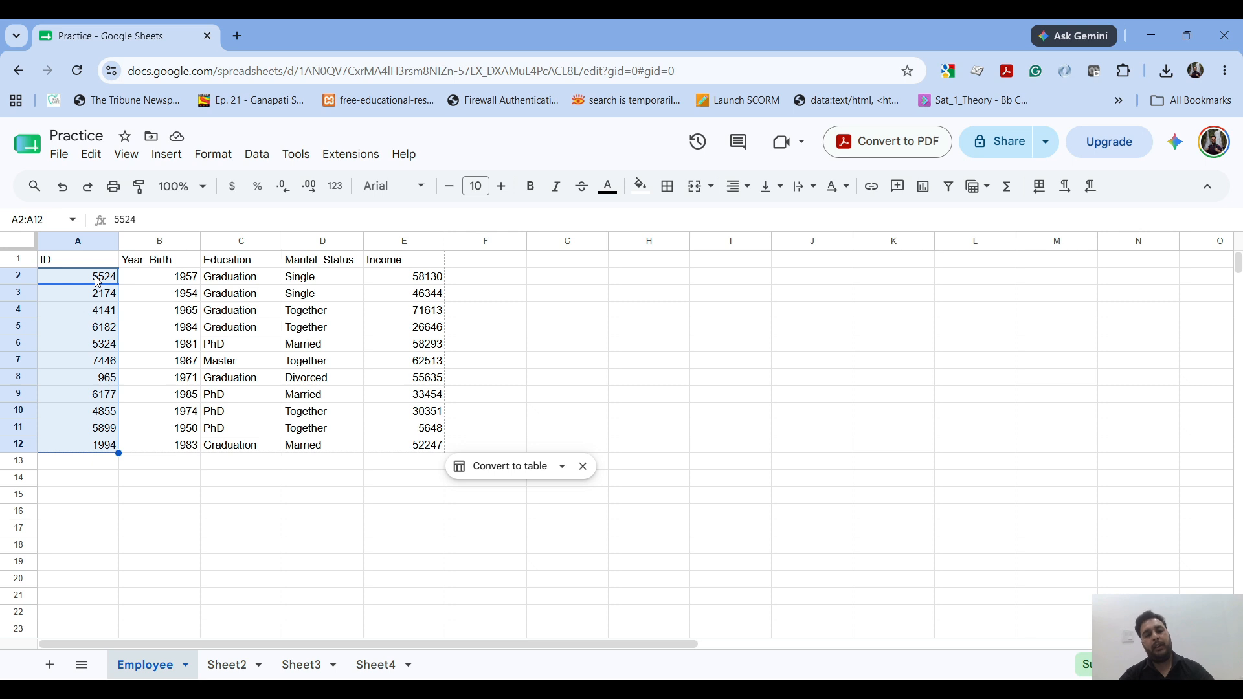
pyautogui.click(97, 280)
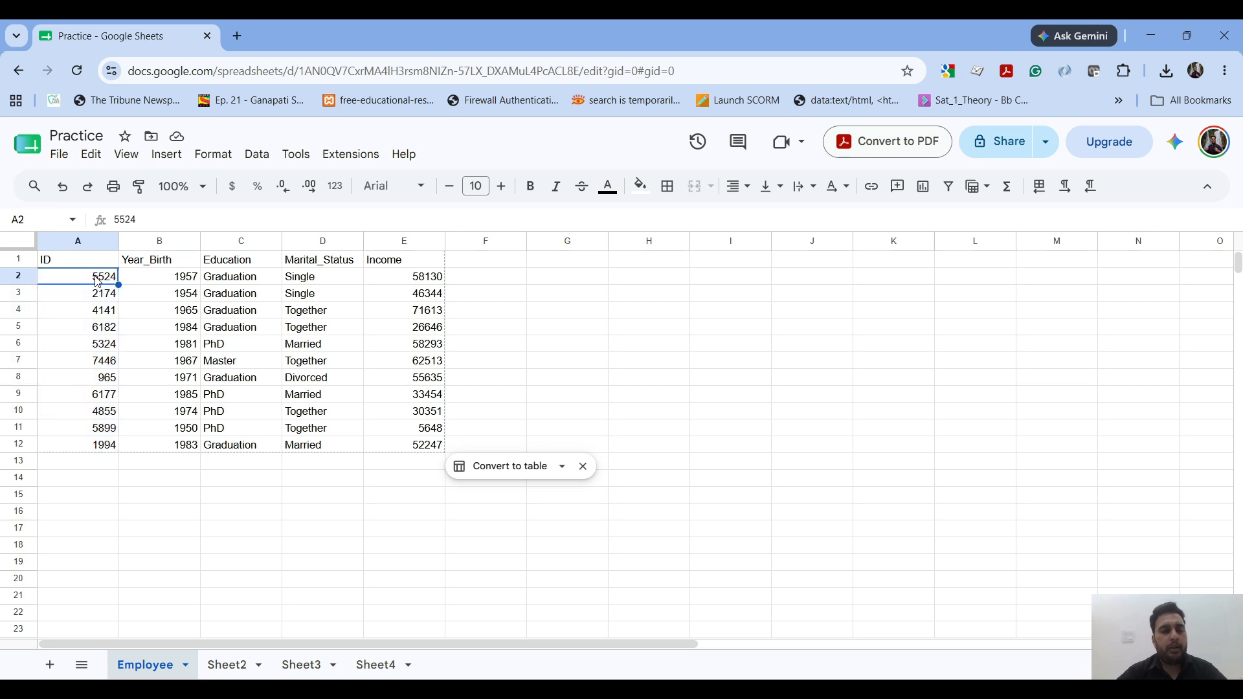
# Step: Copy the first employee record, A2:E2, and paste it into row 13 starting at cell A13
pyautogui.hotkey('shift', 'Right')
pyautogui.hotkey('shift', 'Right')
pyautogui.hotkey('shift', 'Right')
pyautogui.hotkey('shift', 'Right')
pyautogui.hotkey('ctrl', 'c')
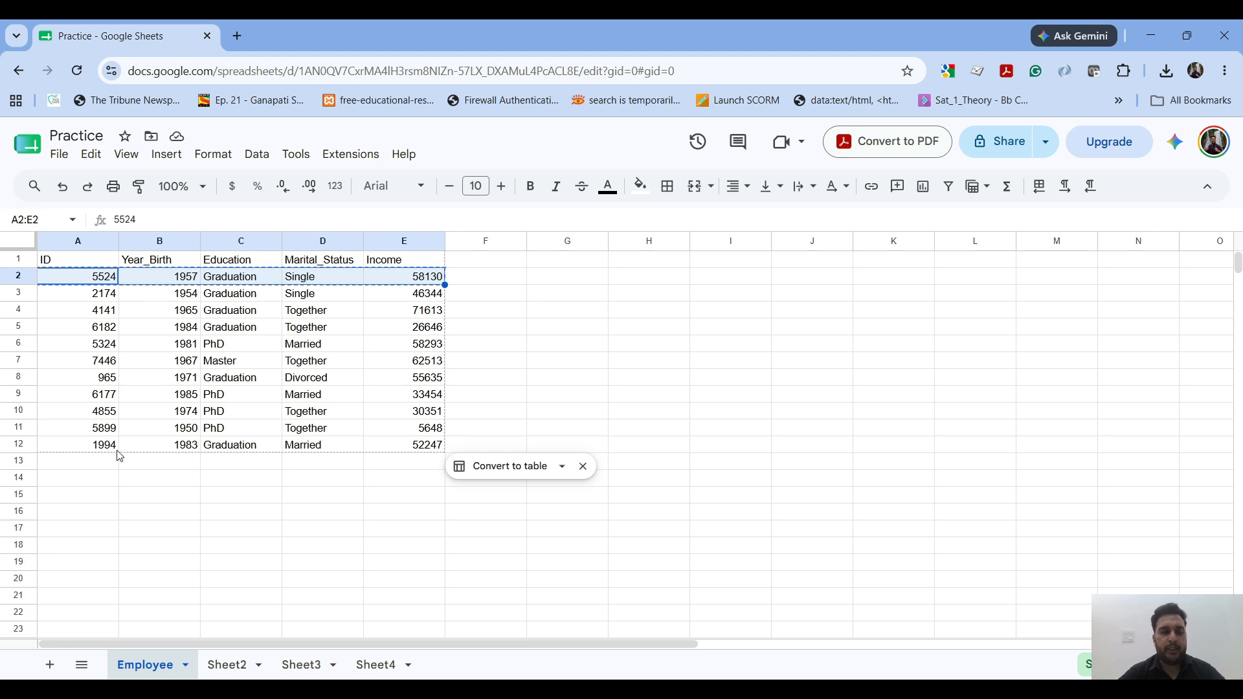
pyautogui.click(99, 464)
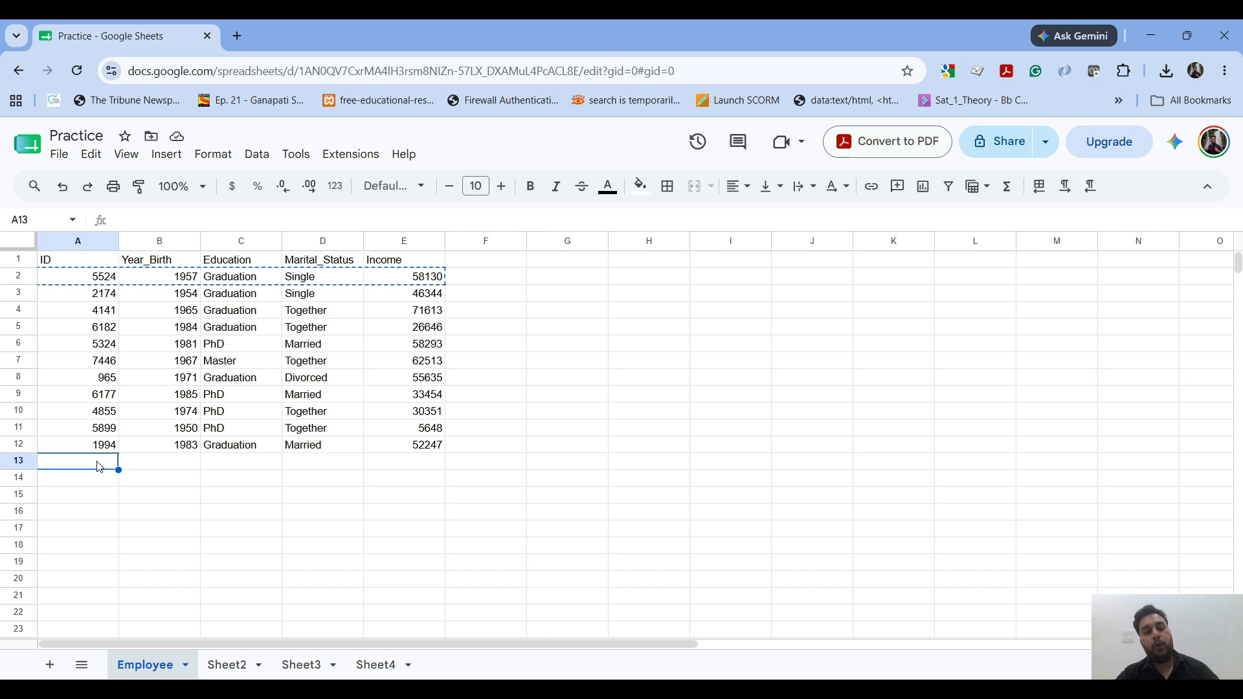
pyautogui.hotkey('ctrl', 'v')
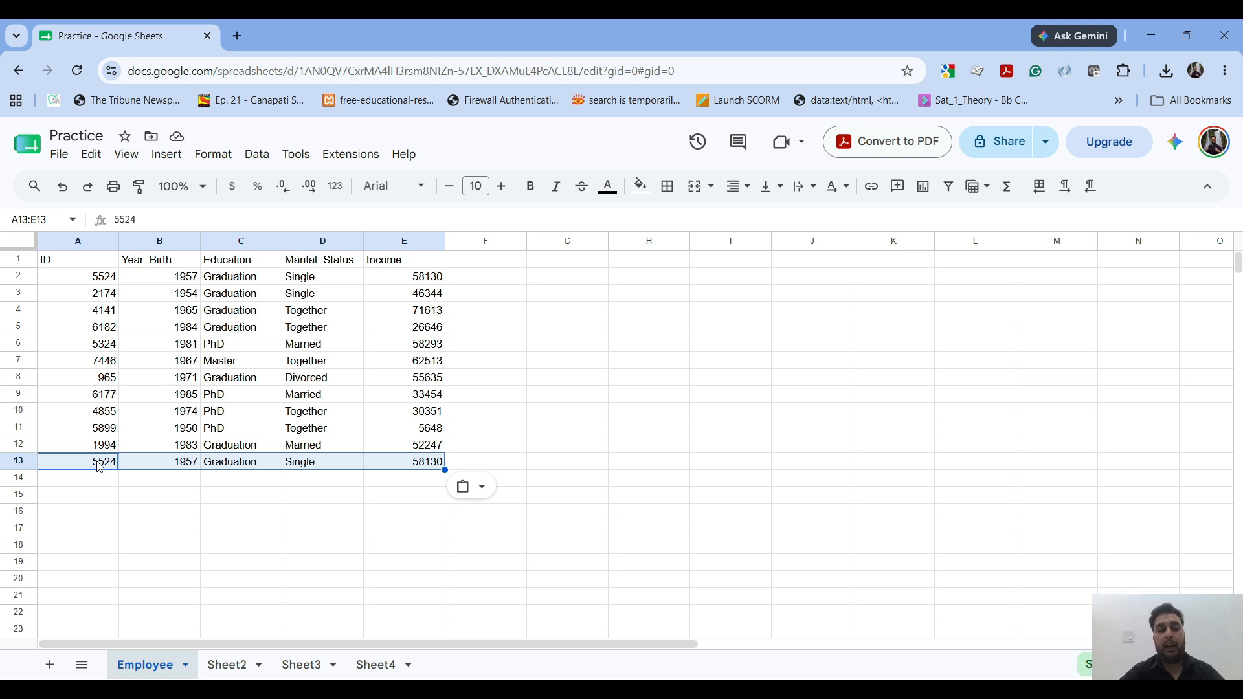
# Step: Undo the pasted record in row 13, redo it, and undo it again
pyautogui.hotkey('ctrl', 'z')
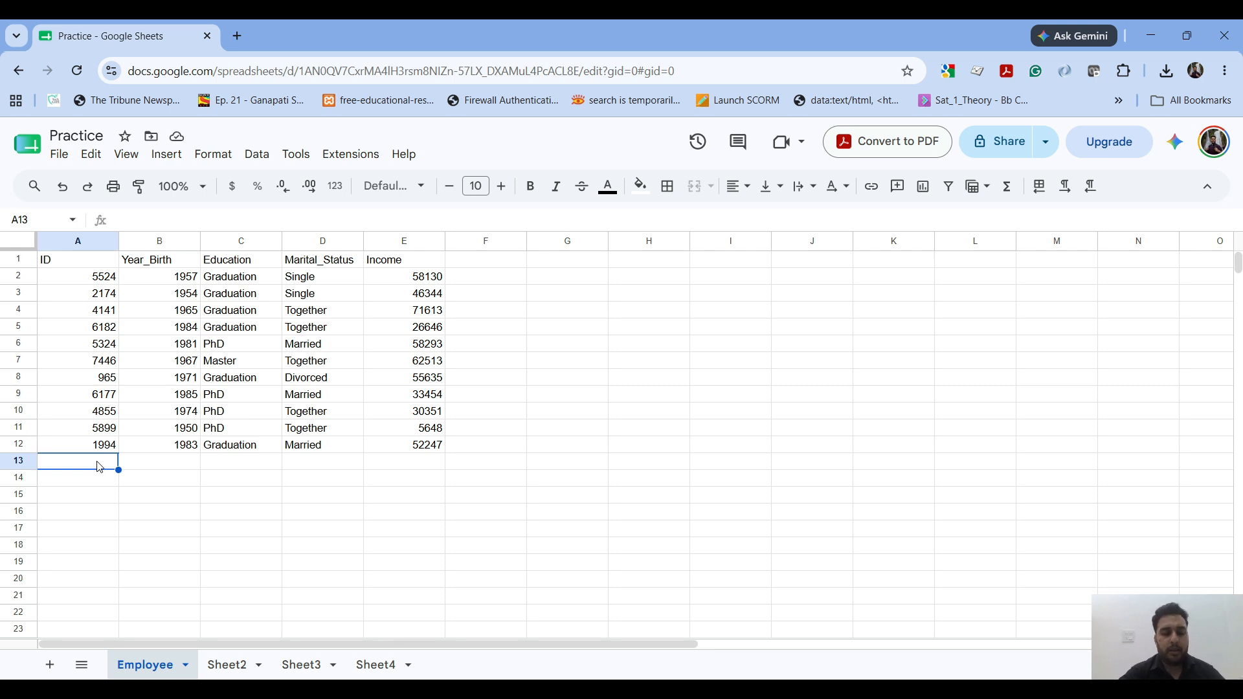
pyautogui.click(91, 155)
pyautogui.click(198, 486)
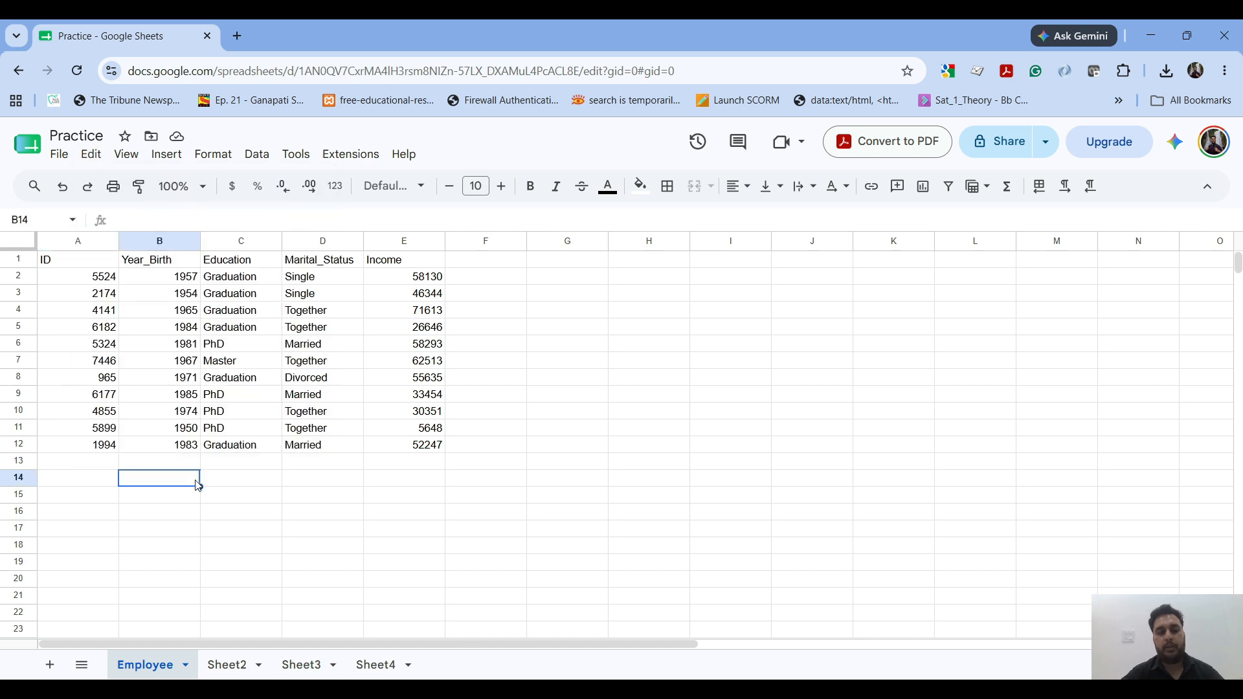
pyautogui.hotkey('ctrl', 'y')
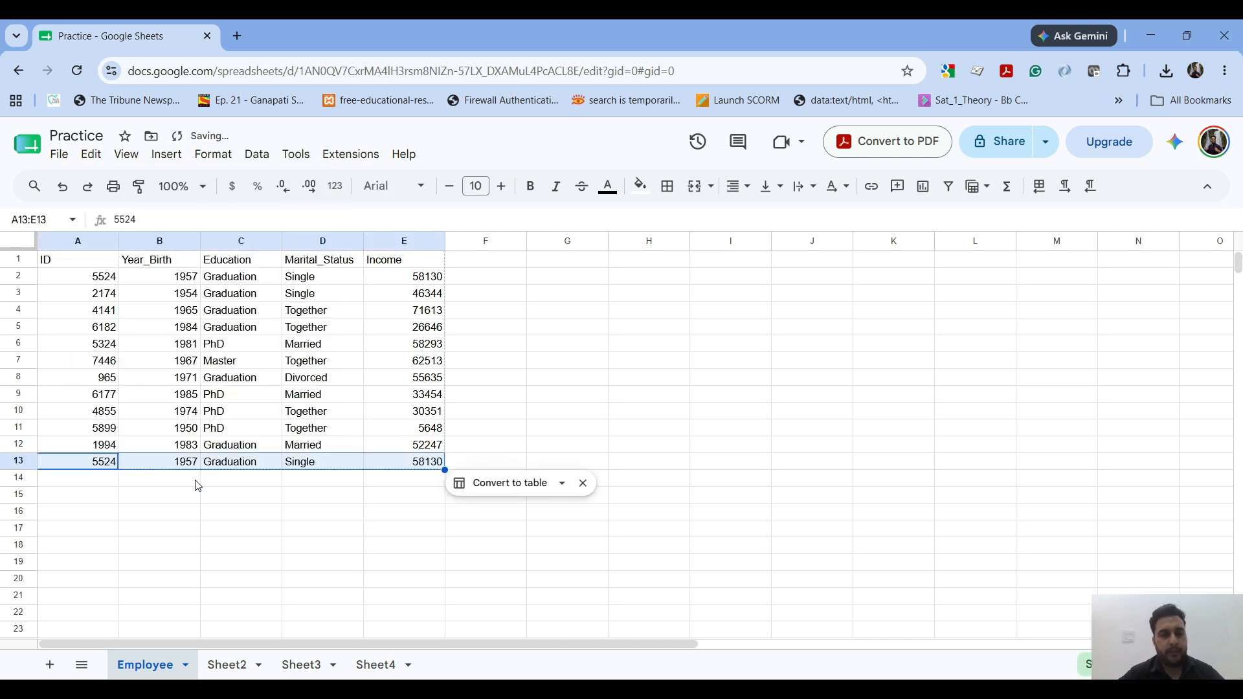
pyautogui.click(111, 284)
pyautogui.hotkey('ctrl', 'z')
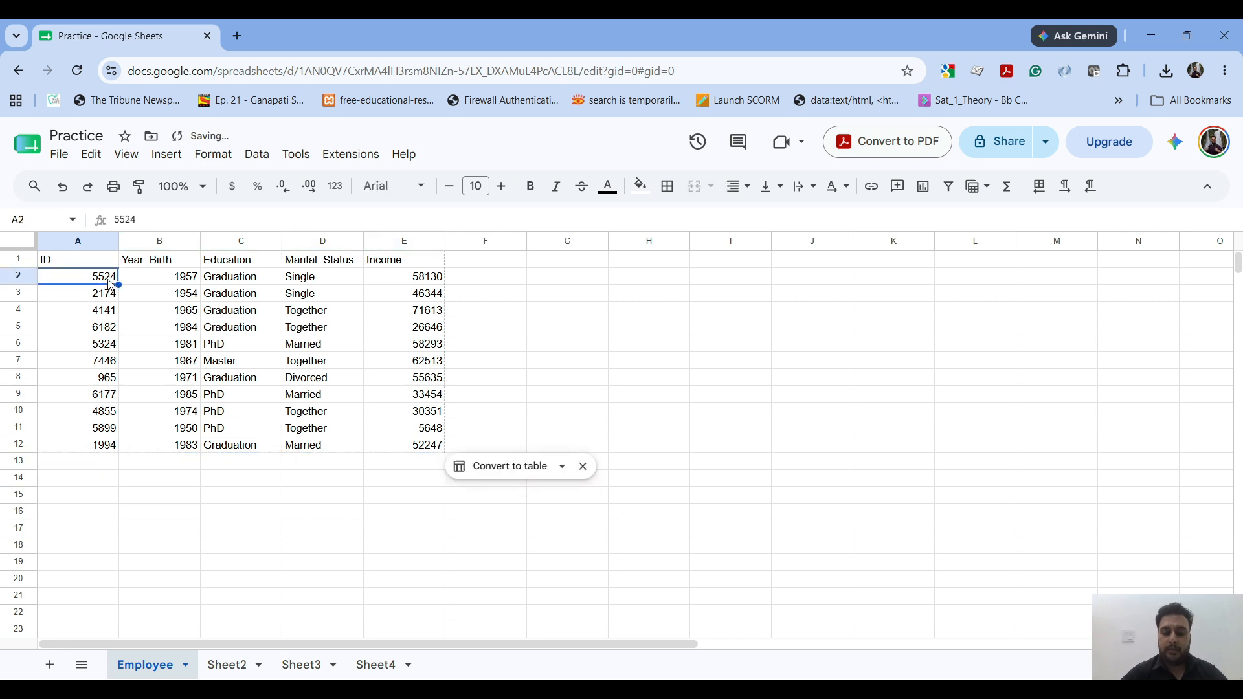
# Step: Cut the first employee record, A2:E2, and paste it into row 13 starting at cell A13
pyautogui.hotkey('shift', 'Right')
pyautogui.hotkey('shift', 'Right')
pyautogui.hotkey('shift', 'Right')
pyautogui.hotkey('shift', 'Right')
pyautogui.hotkey('ctrl', 'c')
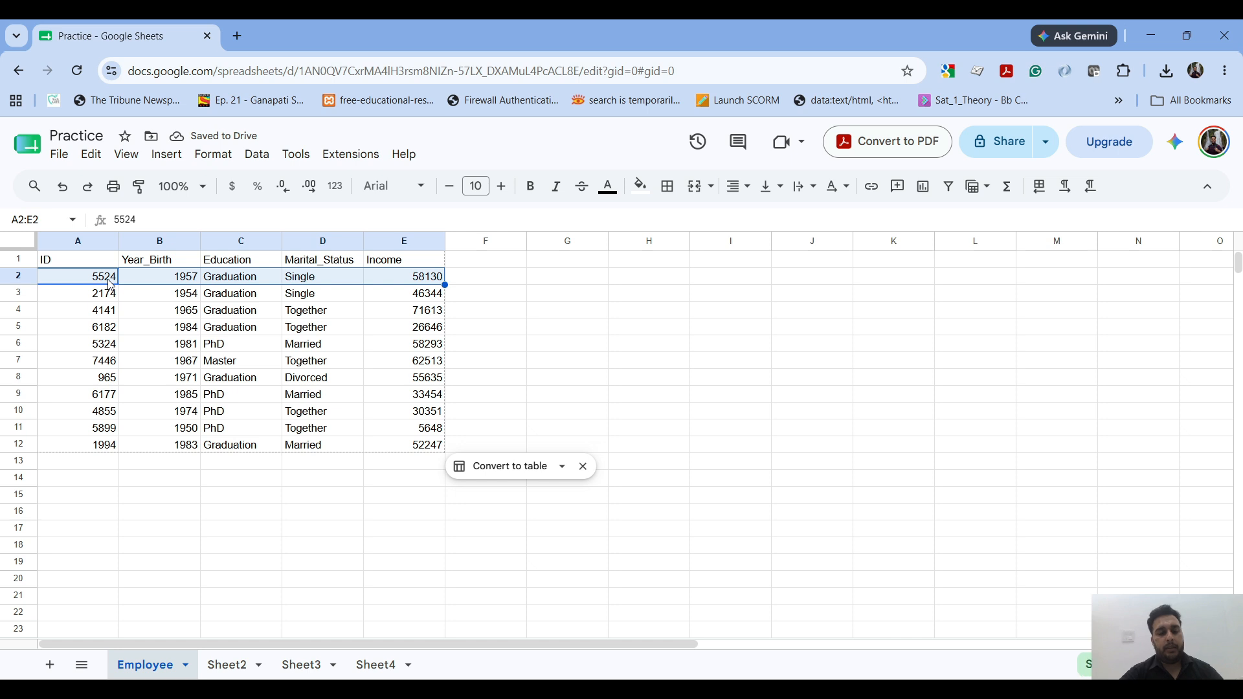
pyautogui.click(84, 462)
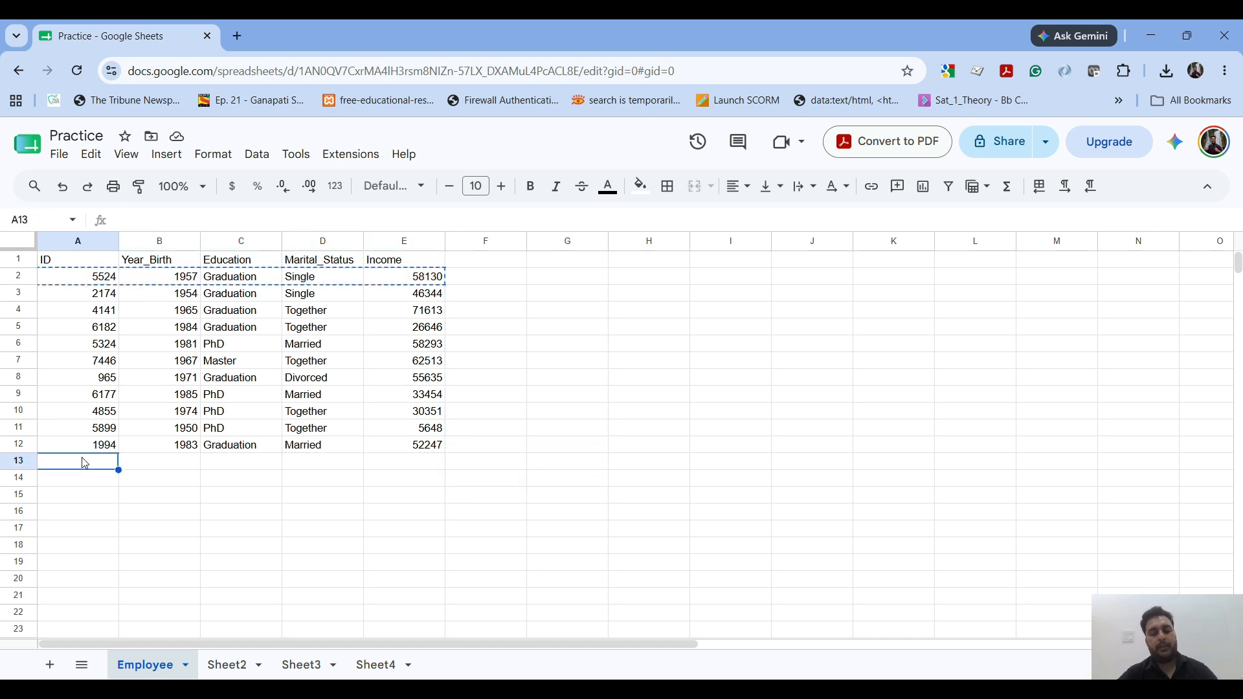
pyautogui.hotkey('ctrl', 'v')
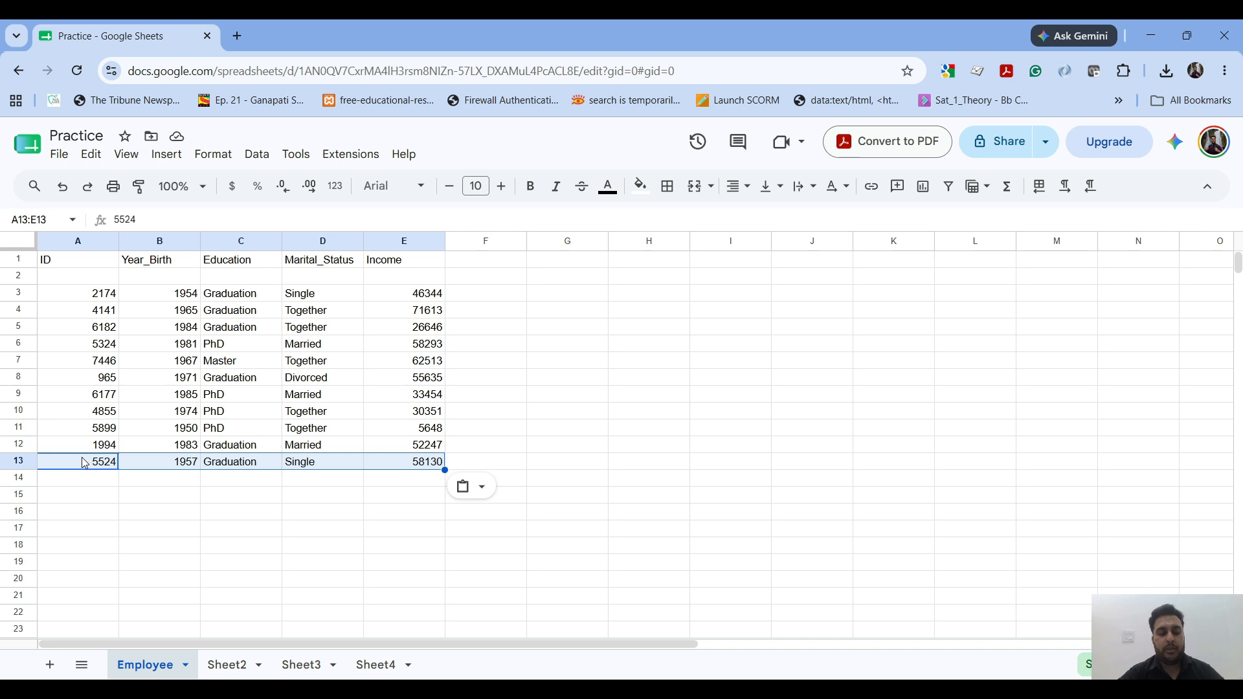
# Step: Copy the record in A13:E13 and examine the Paste special options for cells A14 and C13 without pasting
pyautogui.hotkey('ctrl', 'c')
pyautogui.click(82, 479)
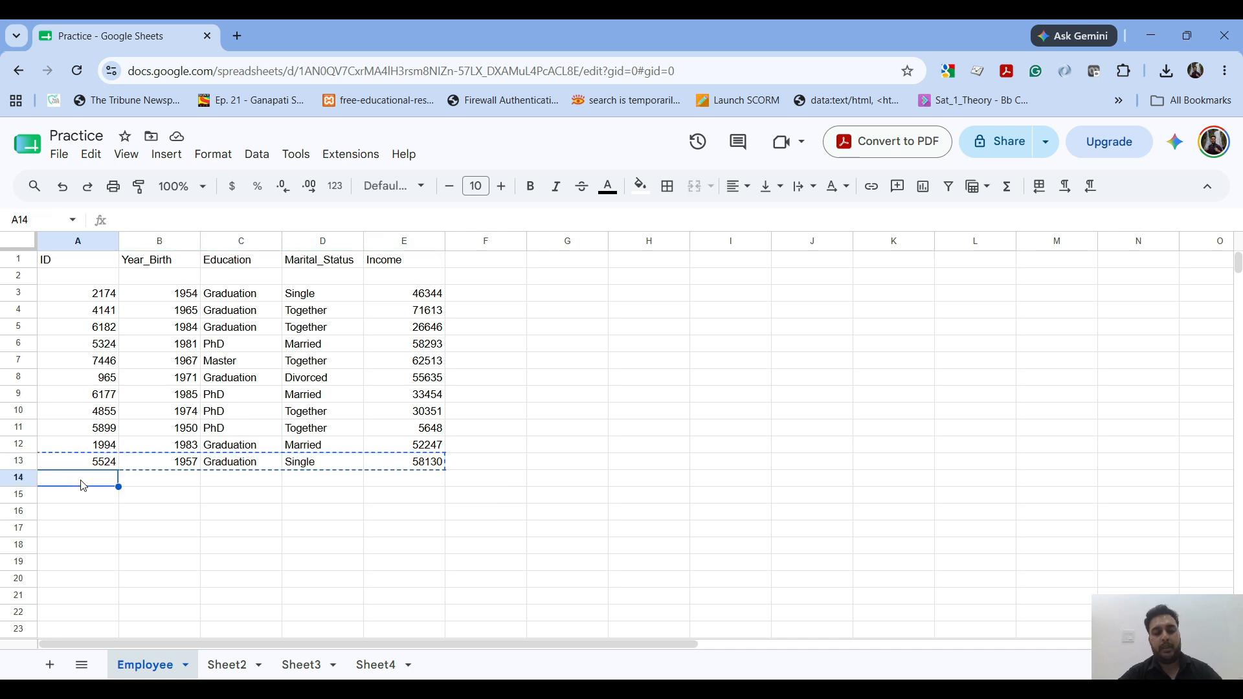
pyautogui.rightClick(82, 486)
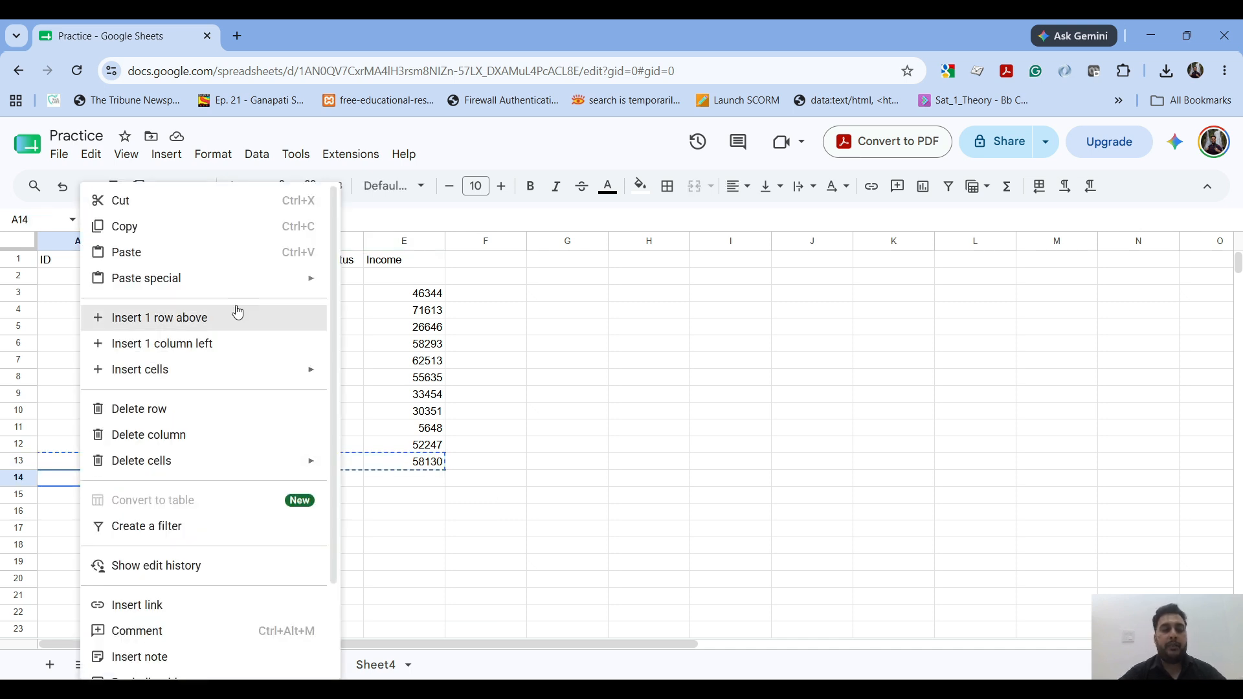
pyautogui.moveTo(268, 289)
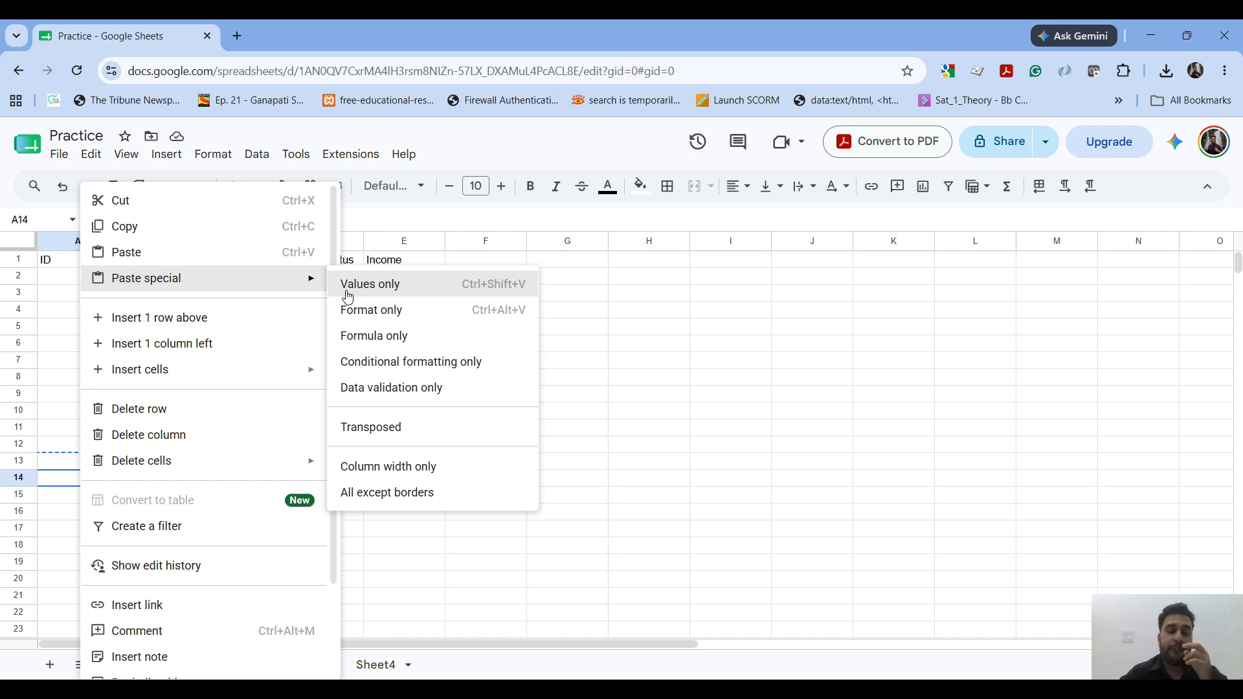
pyautogui.click(616, 335)
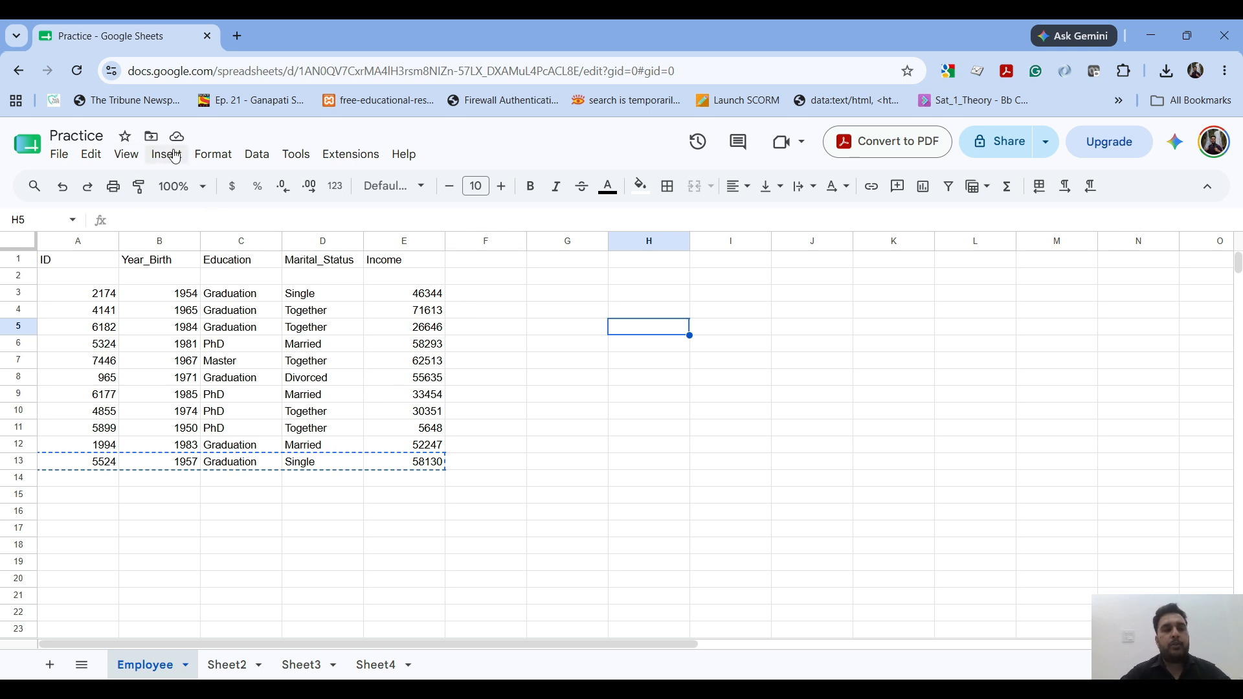
pyautogui.click(239, 467)
pyautogui.rightClick(238, 466)
pyautogui.moveTo(438, 289)
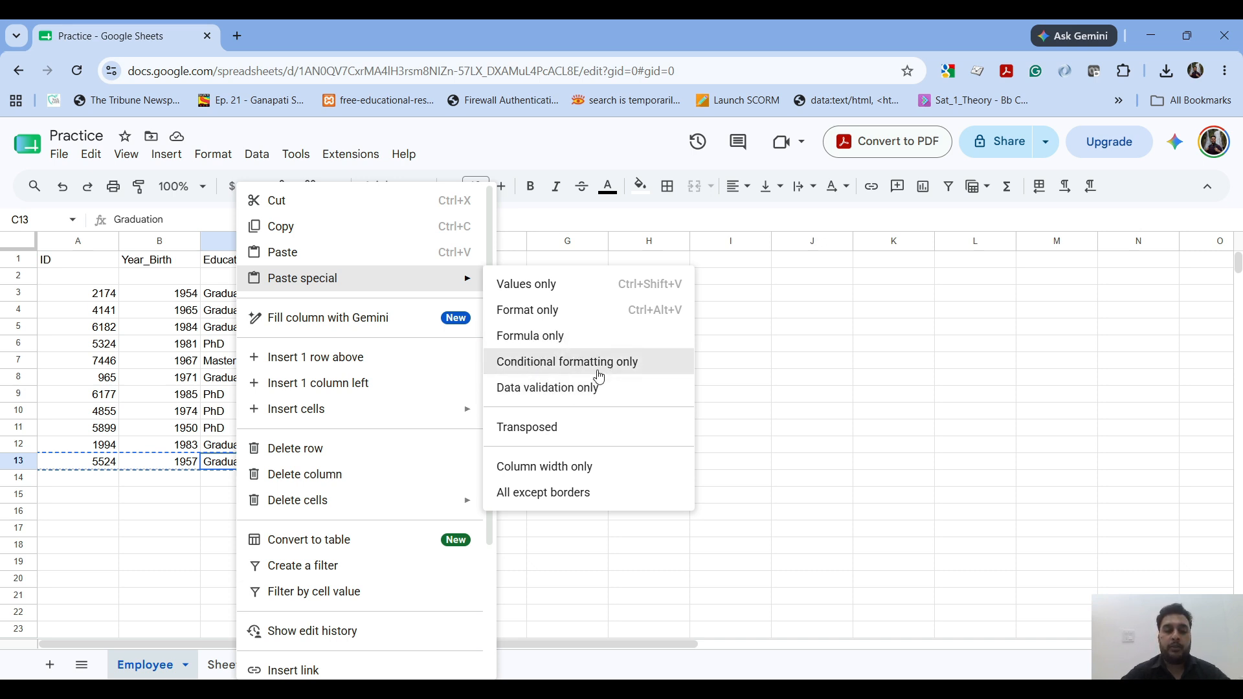
pyautogui.click(718, 351)
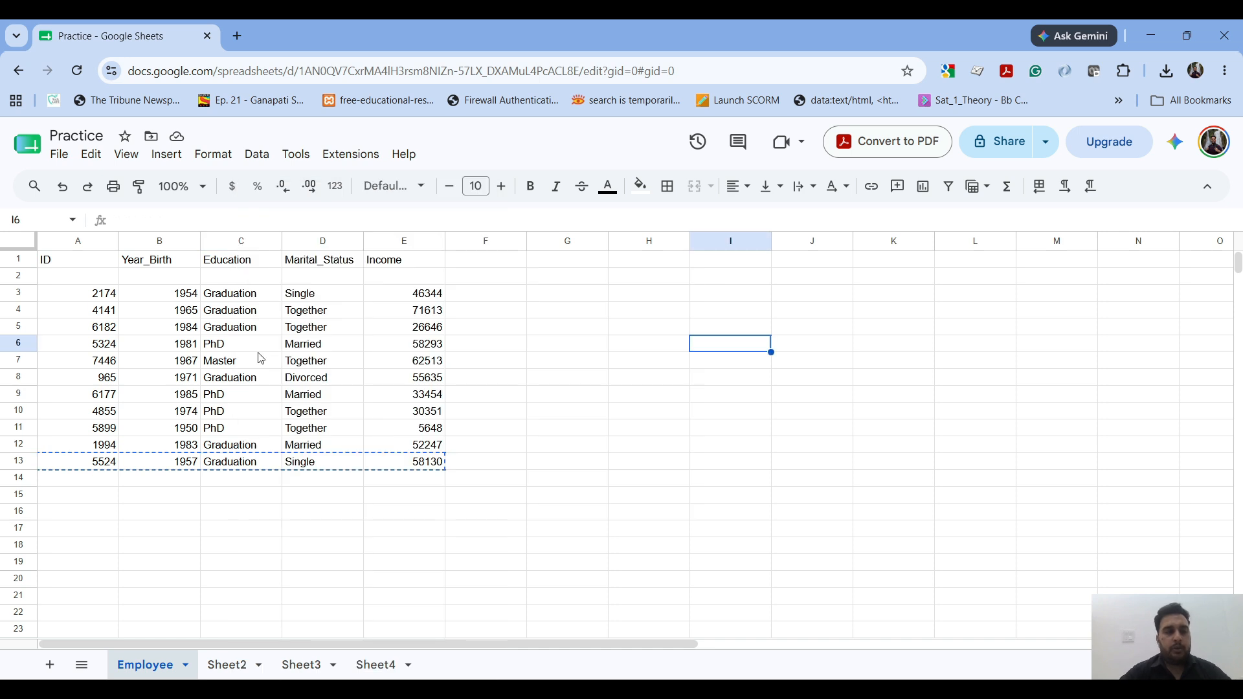
# Step: Review the Delete options for cell I6, and enter 4141 as the search text in Find and replace before closing it
pyautogui.click(91, 157)
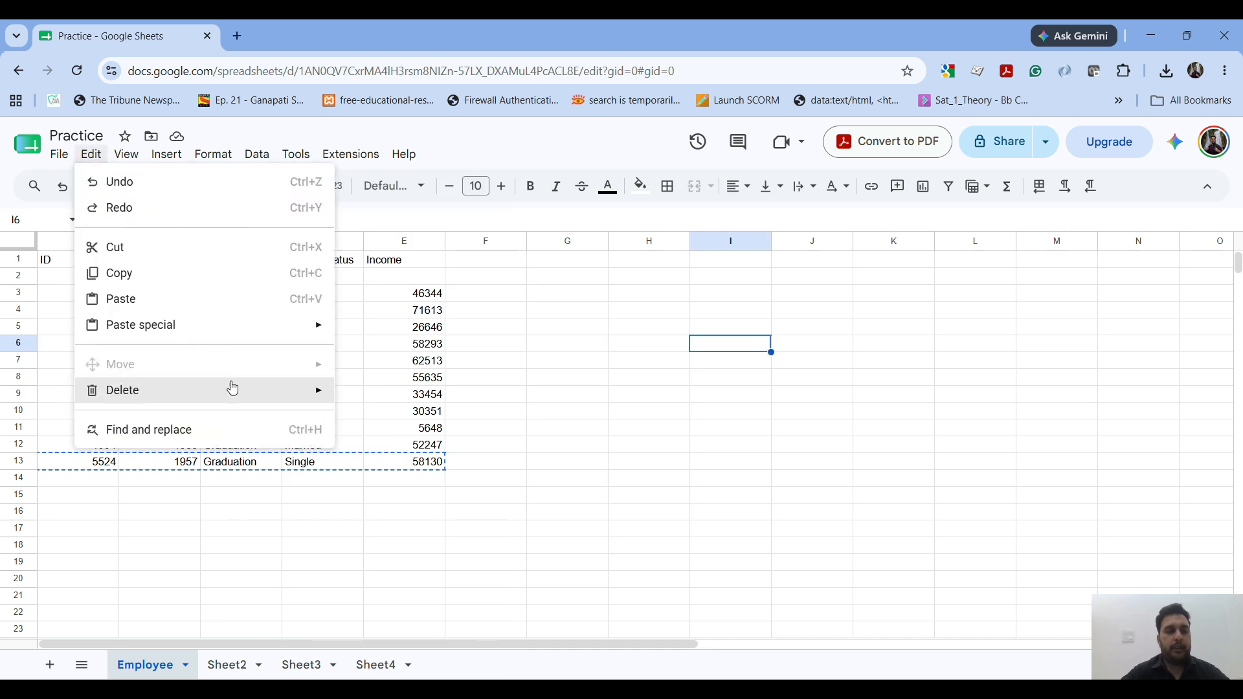
pyautogui.moveTo(232, 389)
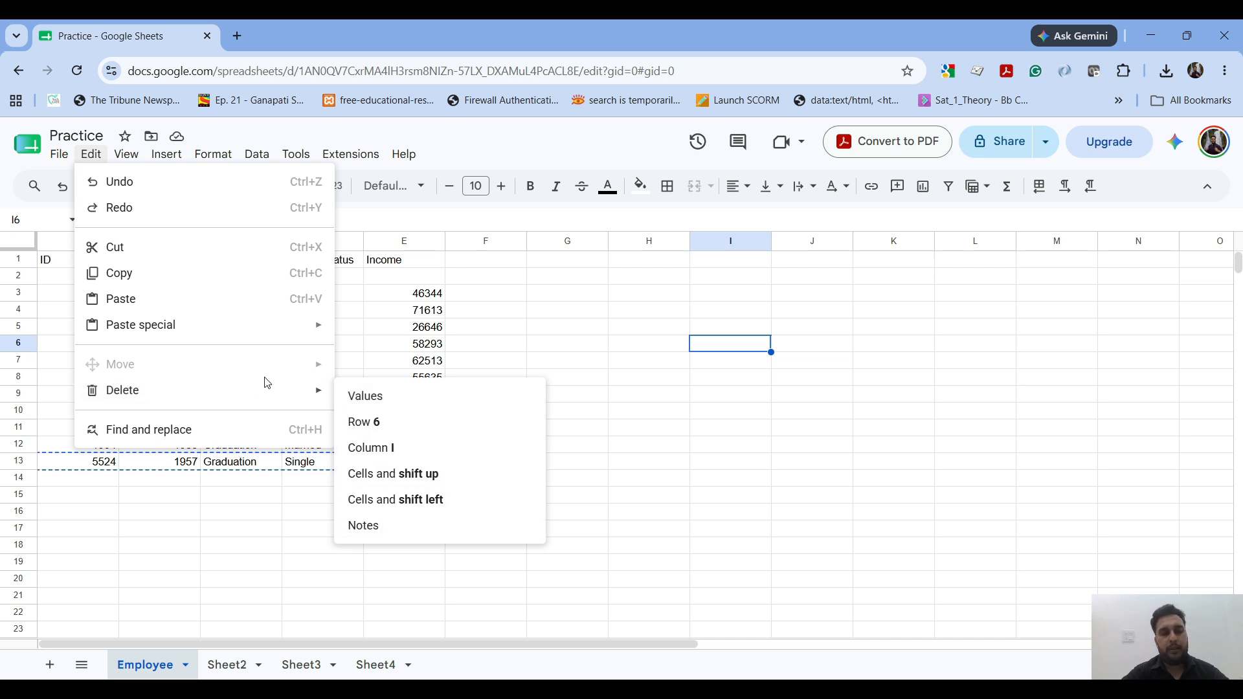
pyautogui.click(276, 442)
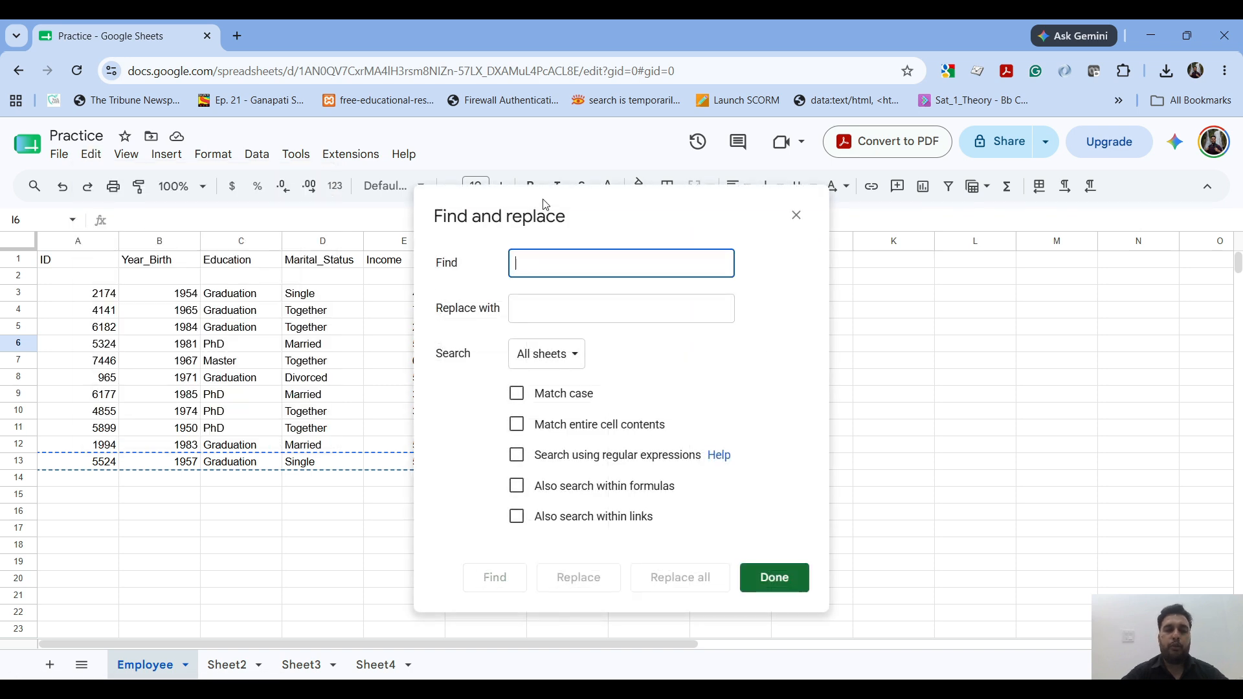
pyautogui.moveTo(546, 218); pyautogui.dragTo(631, 191)
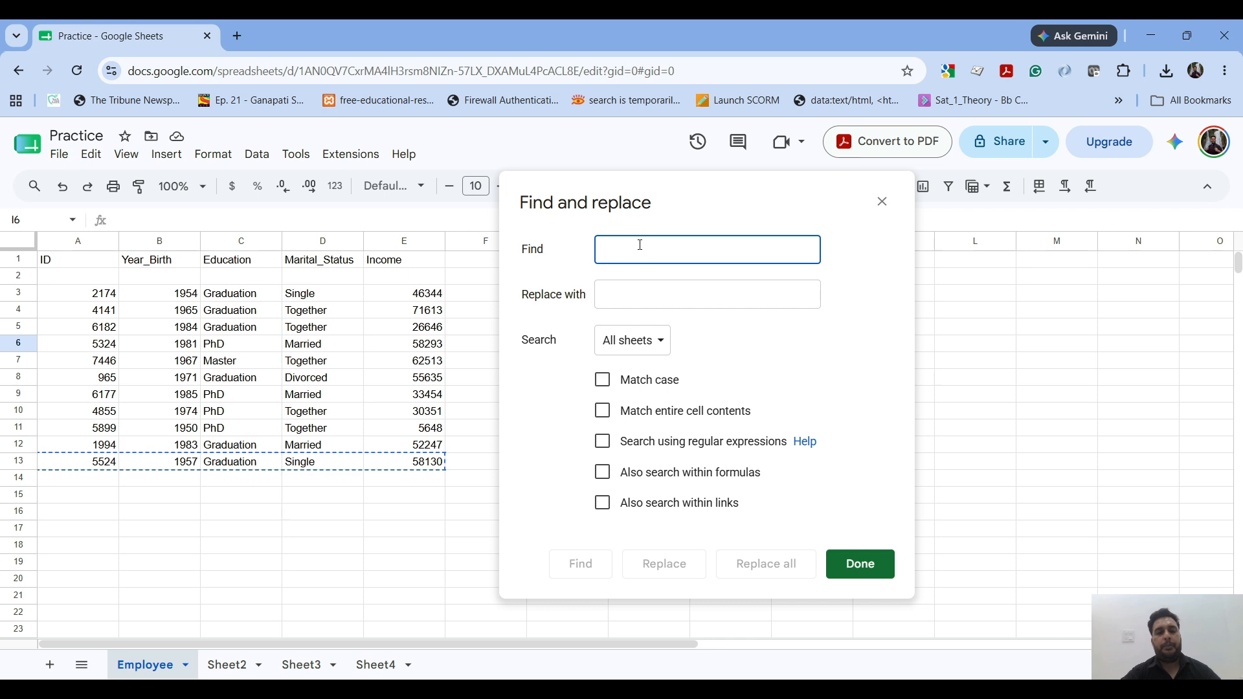
pyautogui.write('4141')
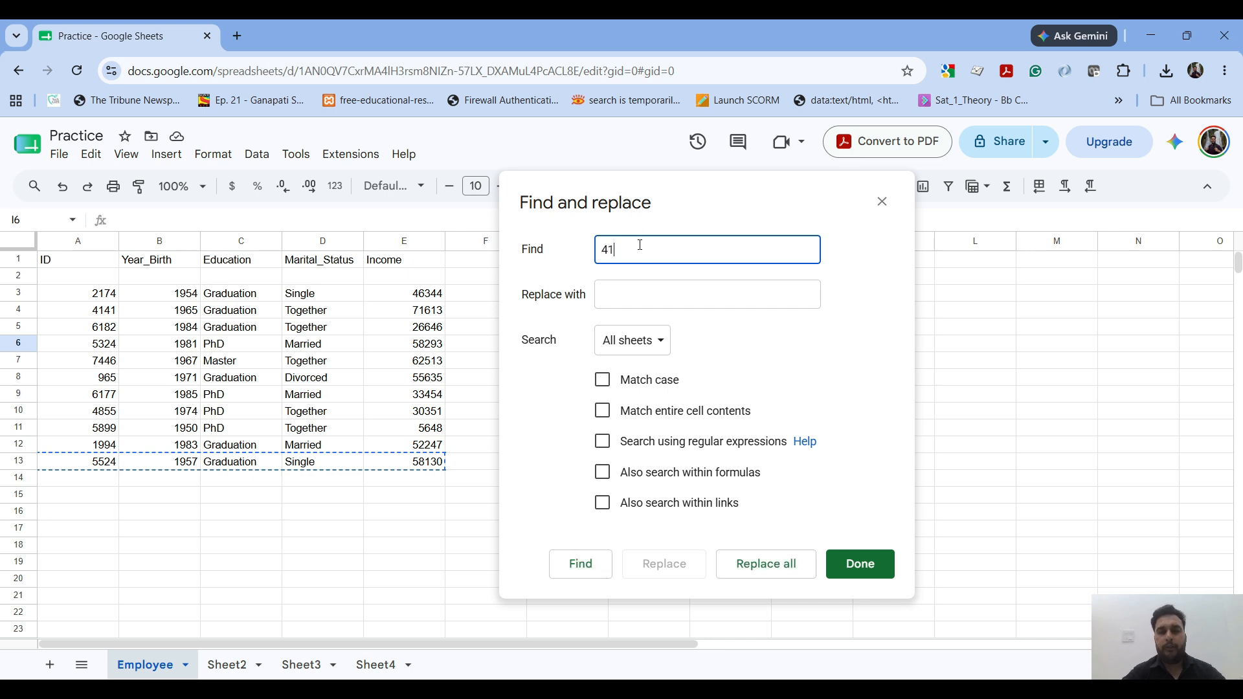
pyautogui.click(875, 568)
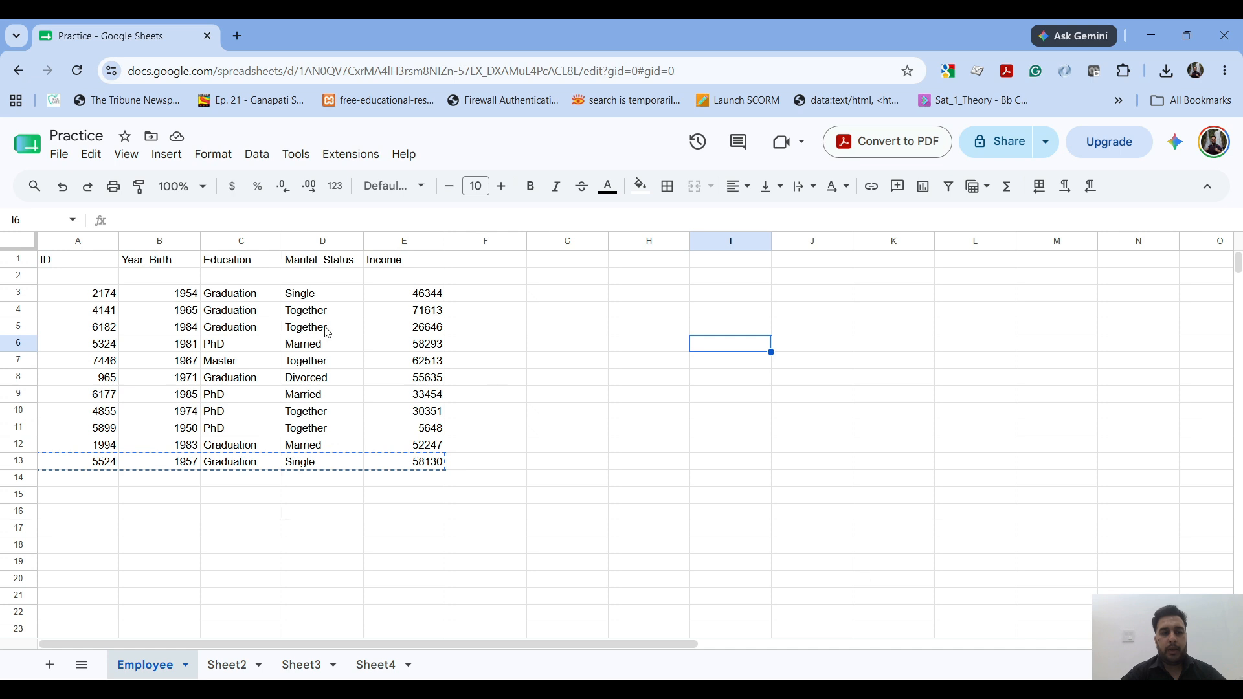
# Step: Open Find and replace from cell A4, check its replacement field, close the dialog, and reopen it from cell K14
pyautogui.click(109, 316)
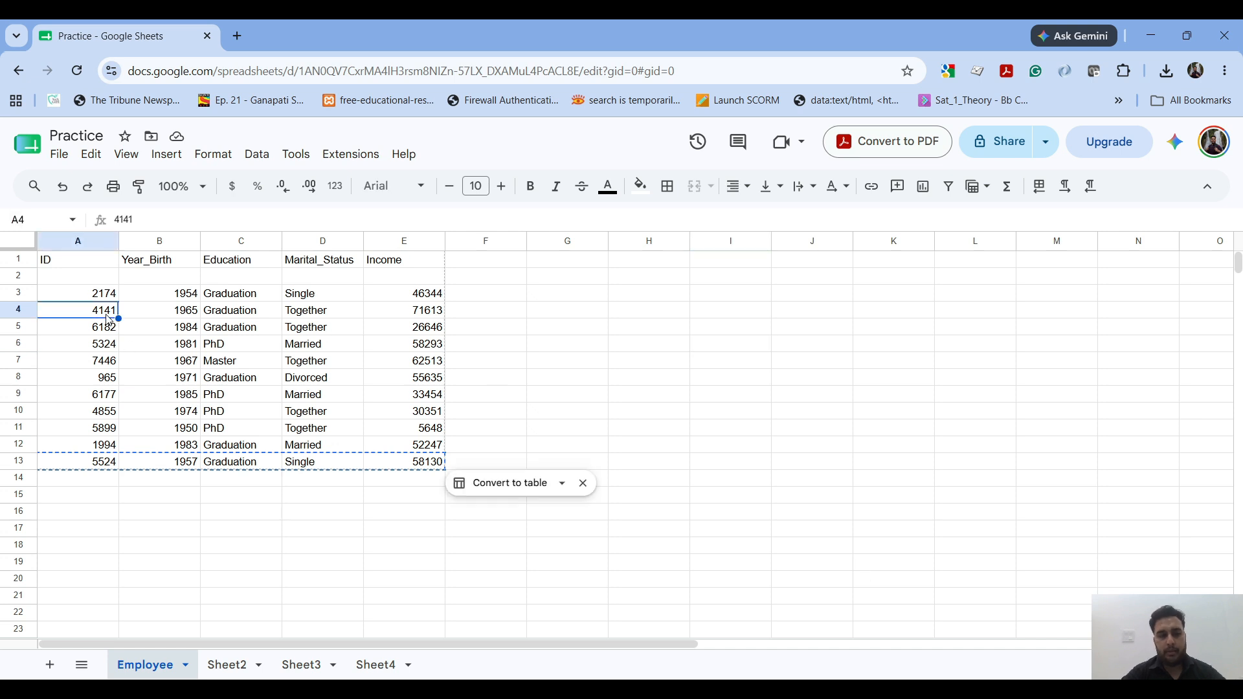
pyautogui.click(92, 154)
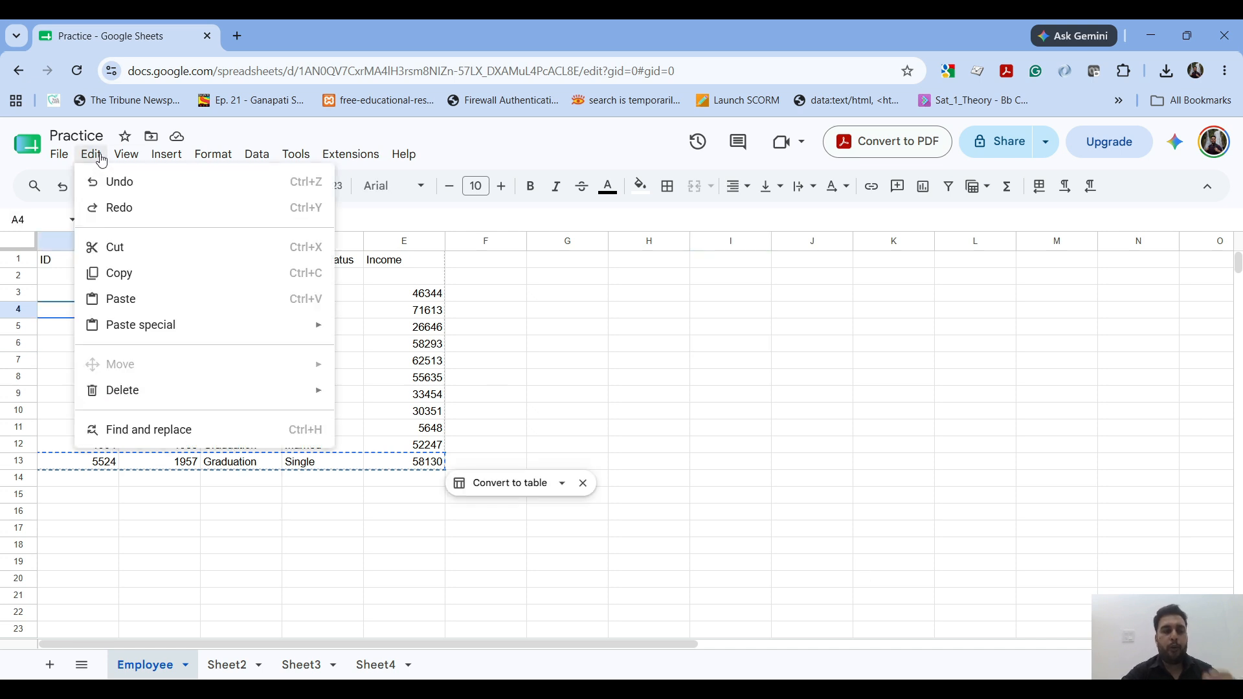
pyautogui.click(236, 423)
pyautogui.click(516, 308)
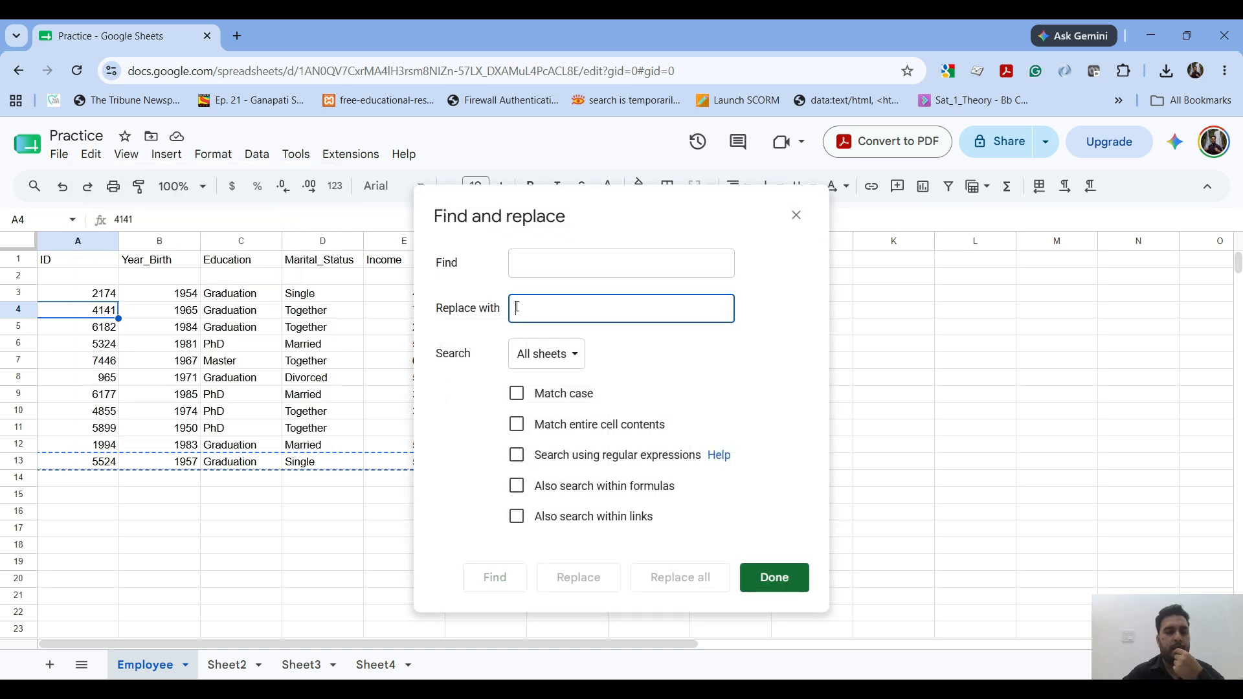
pyautogui.click(886, 479)
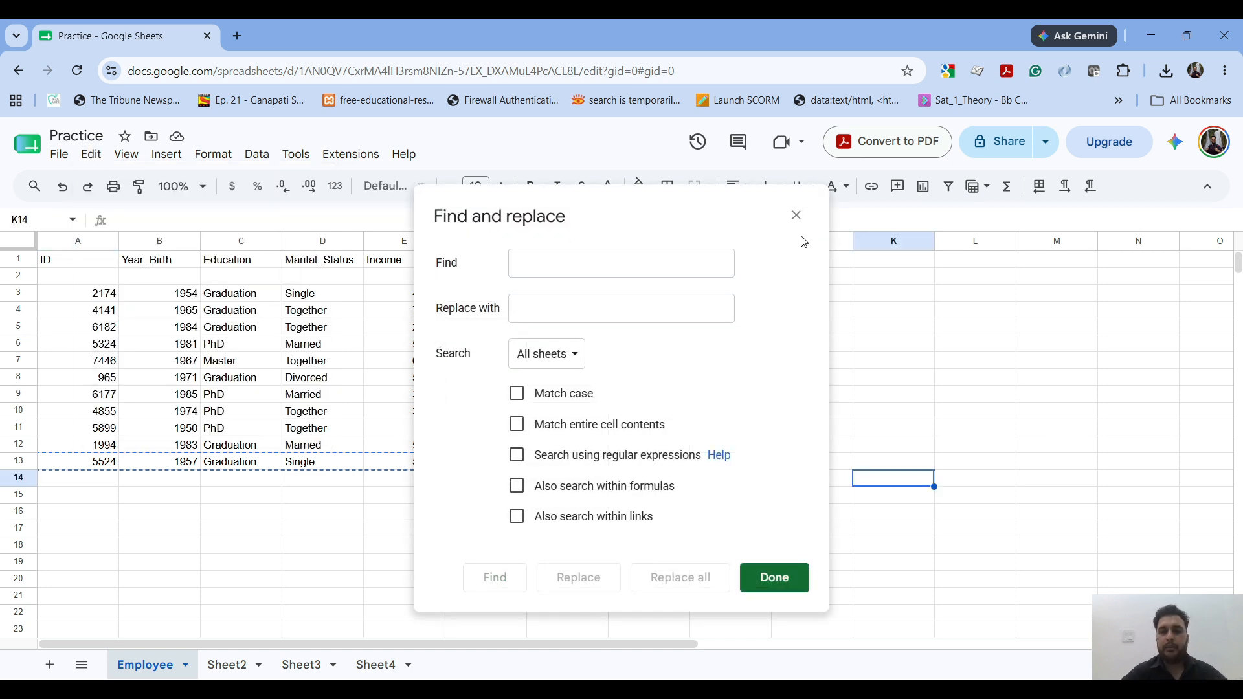
pyautogui.click(797, 216)
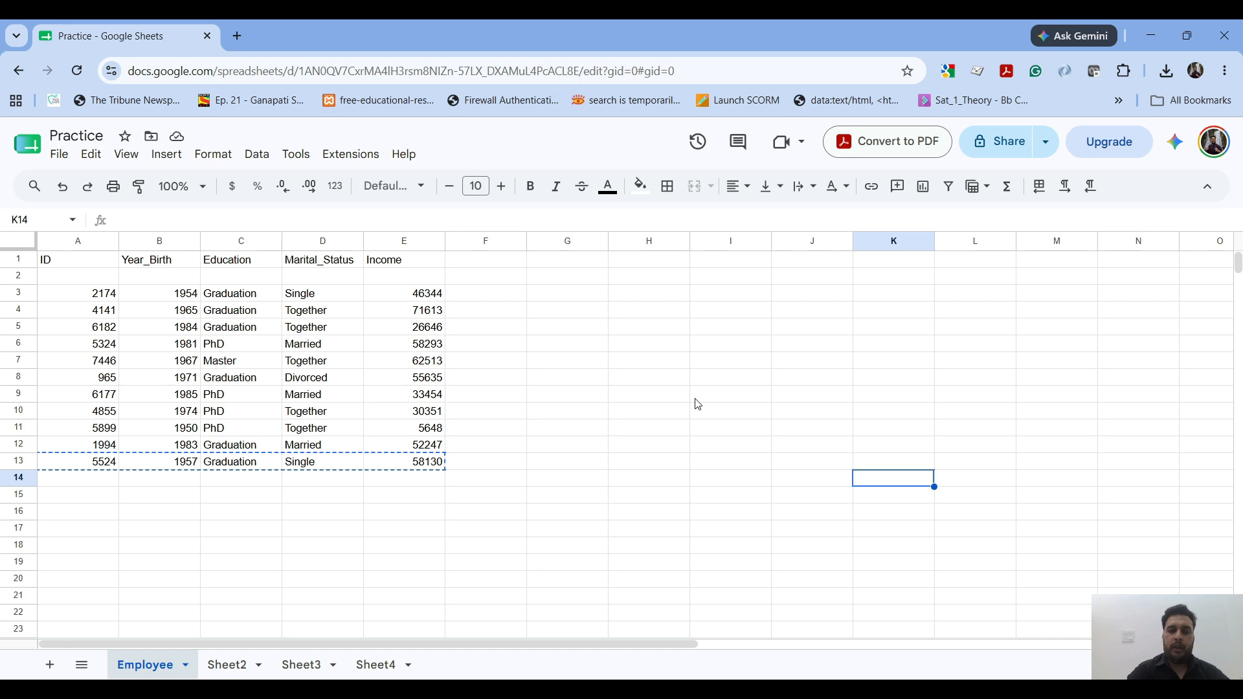
pyautogui.hotkey('ctrl', 'h')
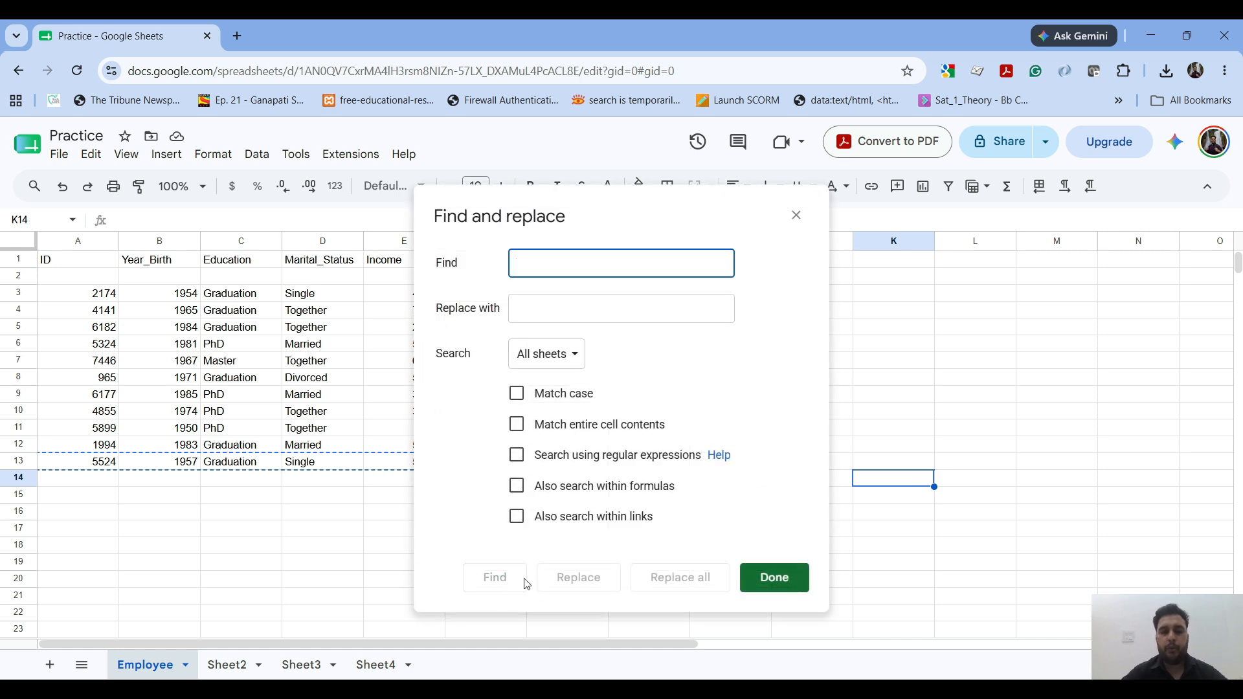
# Step: Reopen Find and replace with empty fields, and enter 4141 as the search text and 4142 as the replacement
pyautogui.click(796, 215)
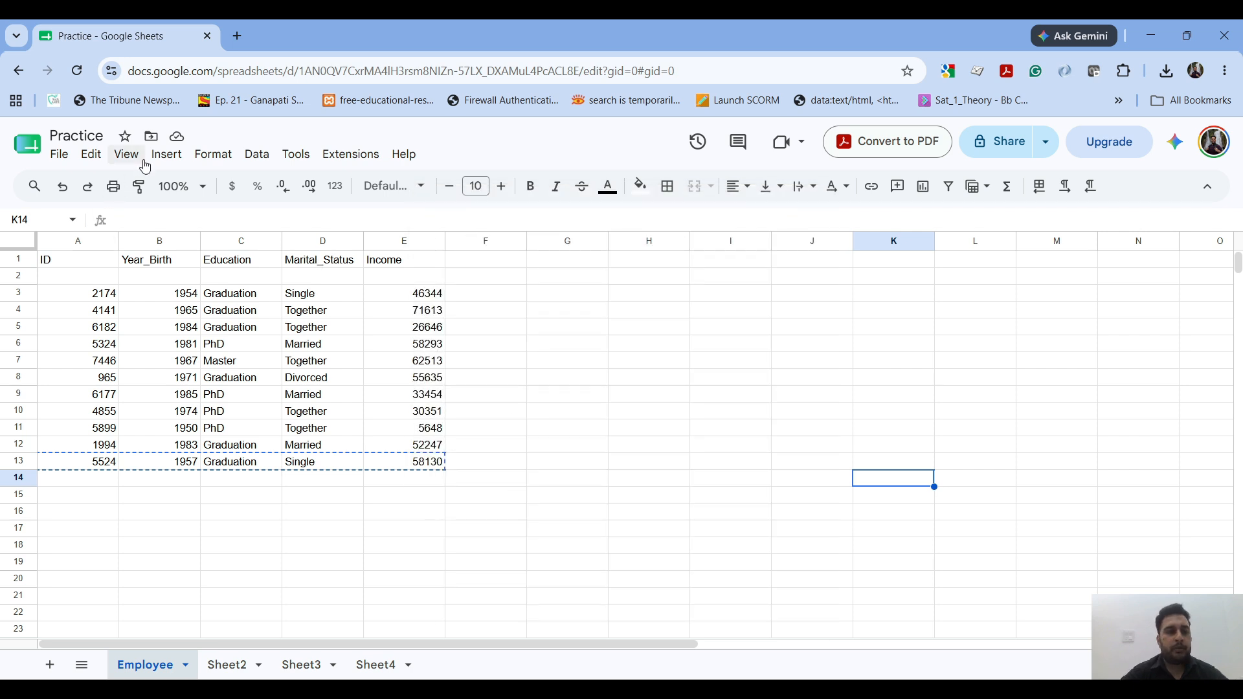
pyautogui.click(94, 155)
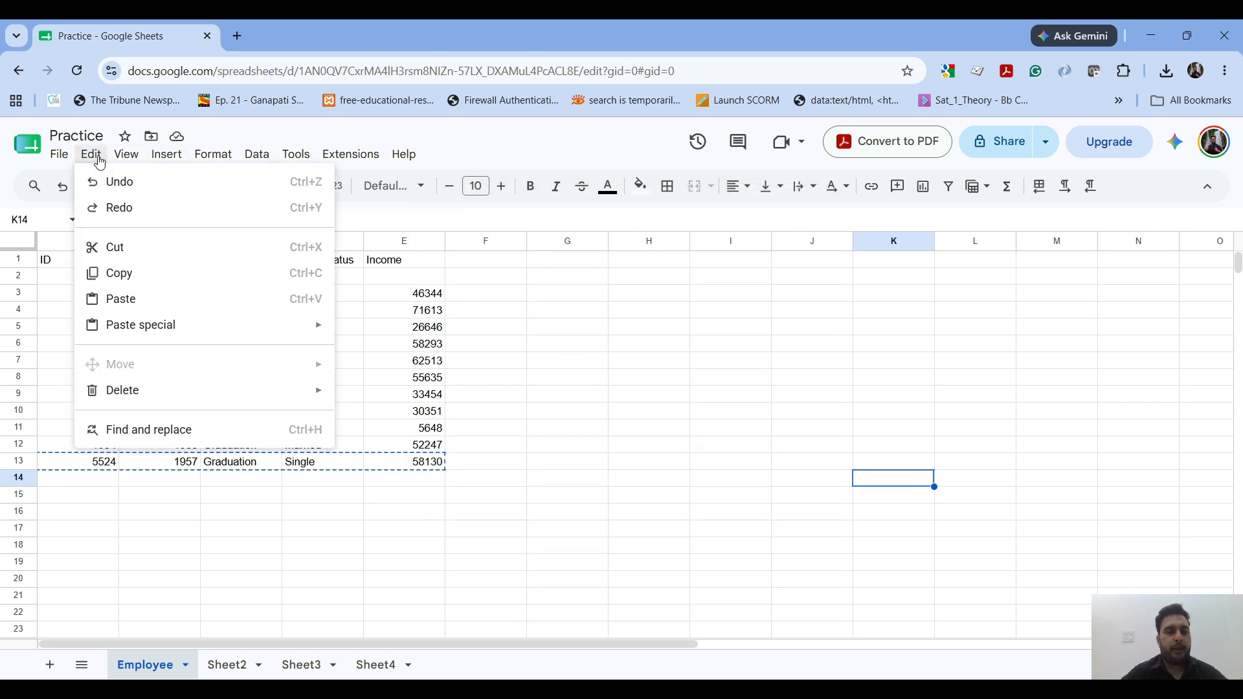
pyautogui.click(174, 428)
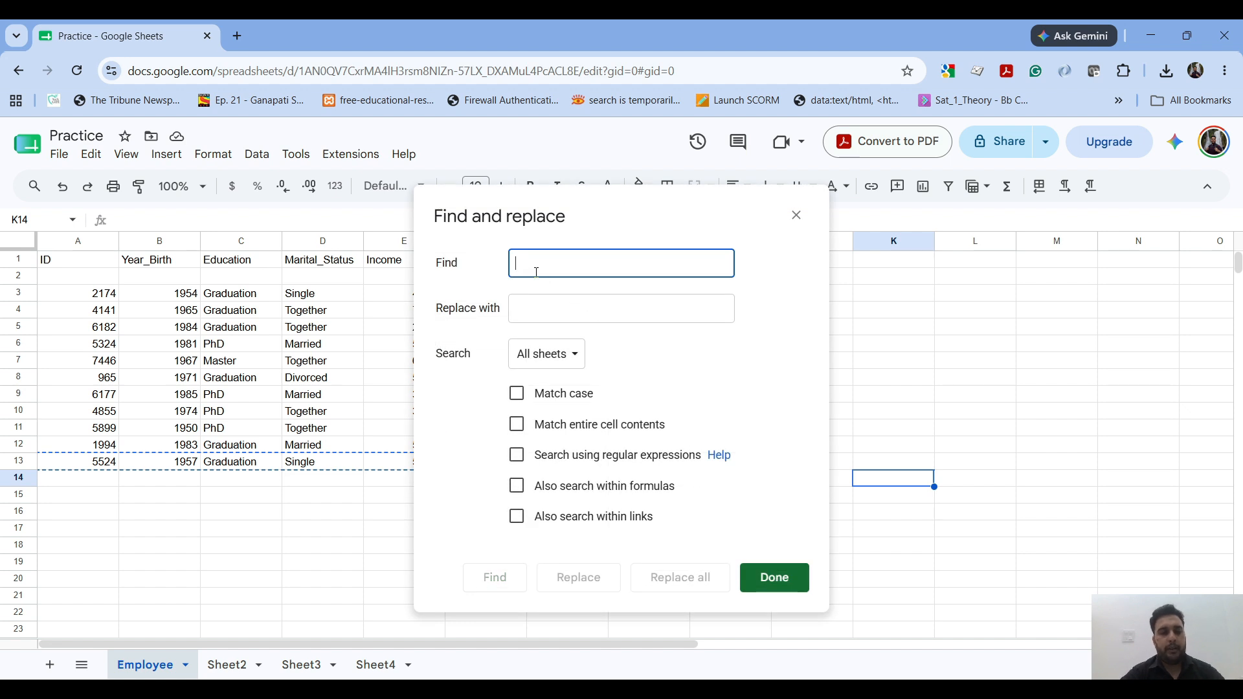
pyautogui.write('4141')
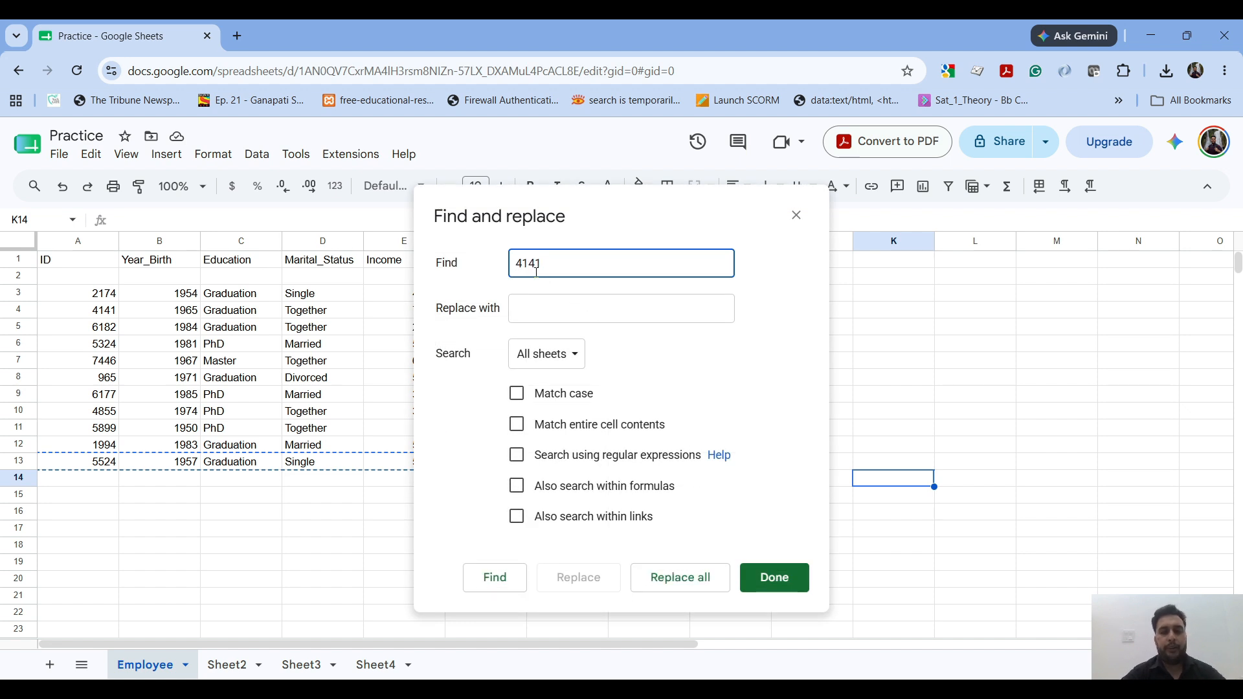
pyautogui.click(534, 319)
pyautogui.write('4142')
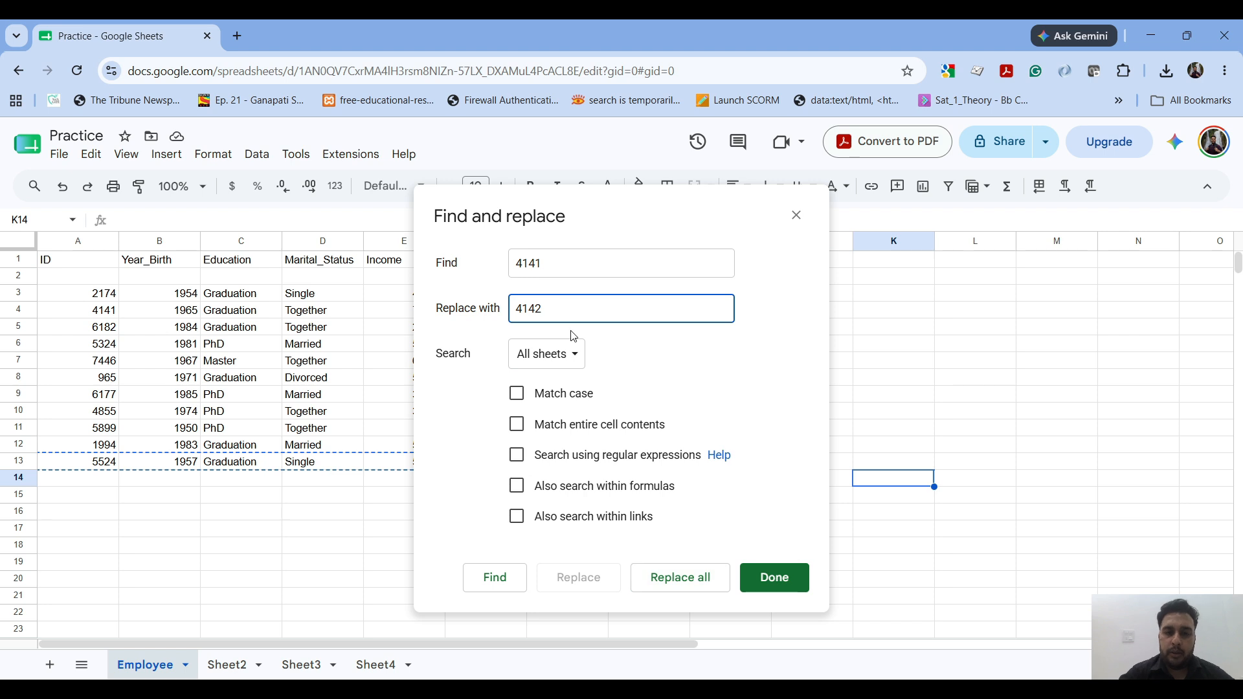
# Step: Check the search text, try the Match entire cell contents option, and close Find and replace without replacing anything
pyautogui.doubleClick(558, 265)
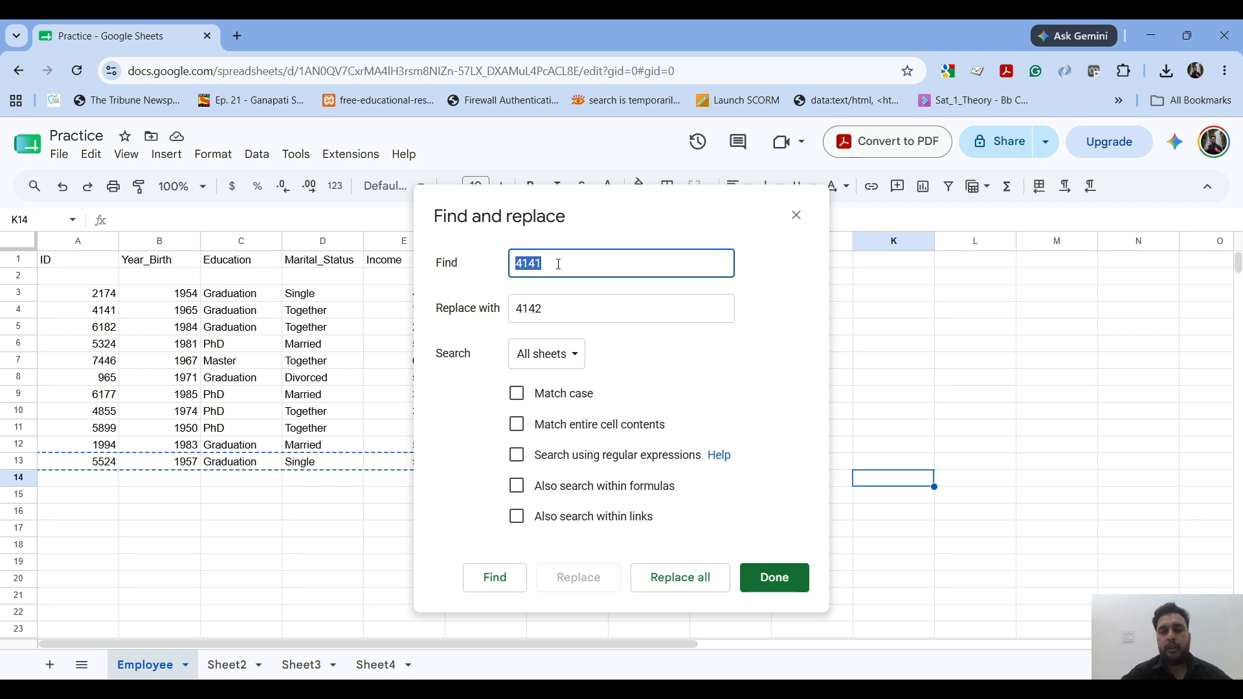
pyautogui.click(515, 262)
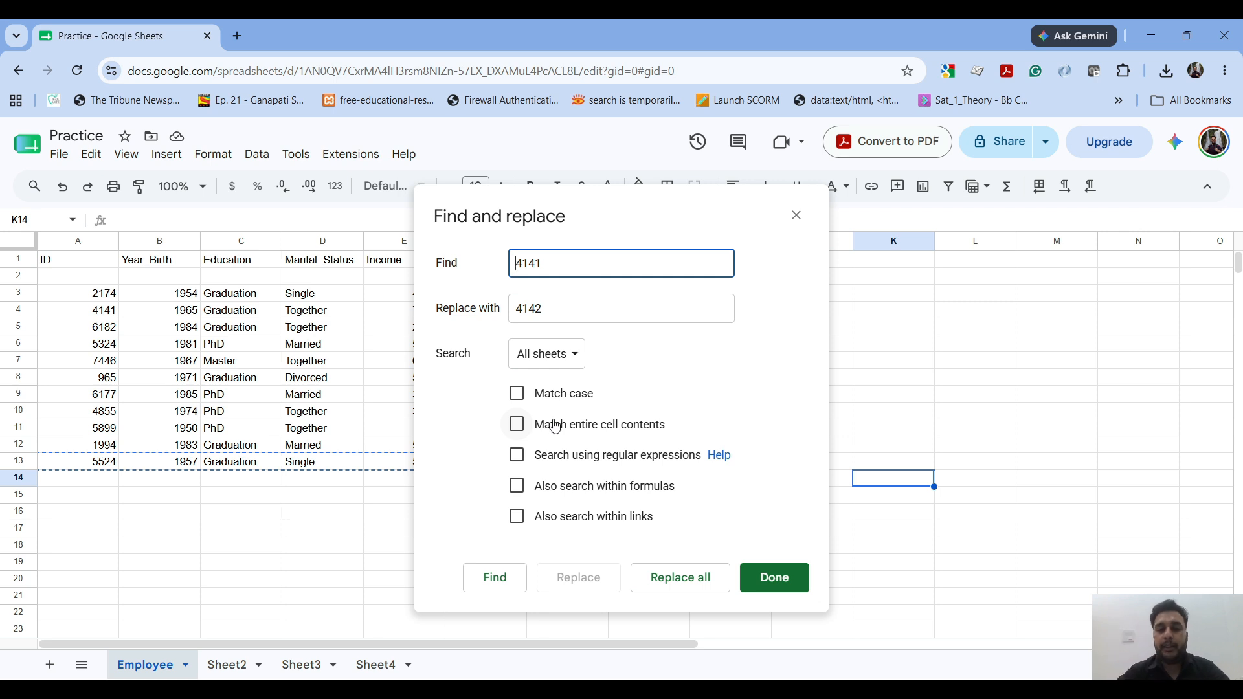
pyautogui.click(555, 426)
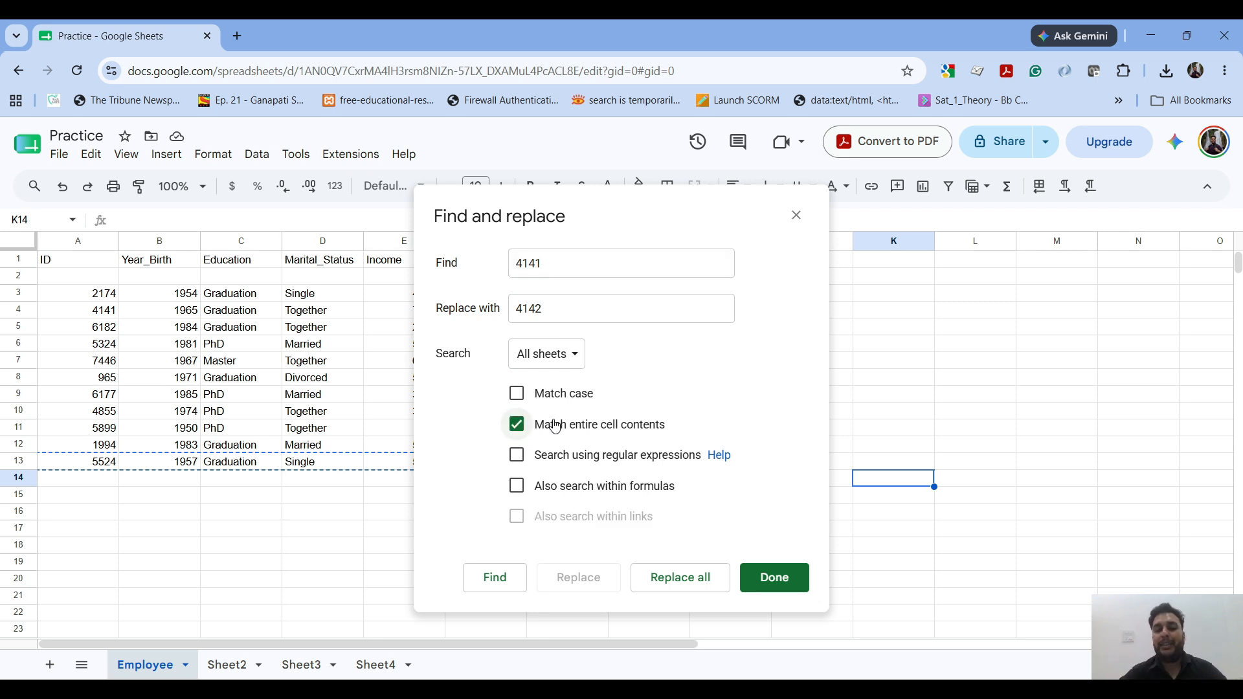
pyautogui.click(555, 427)
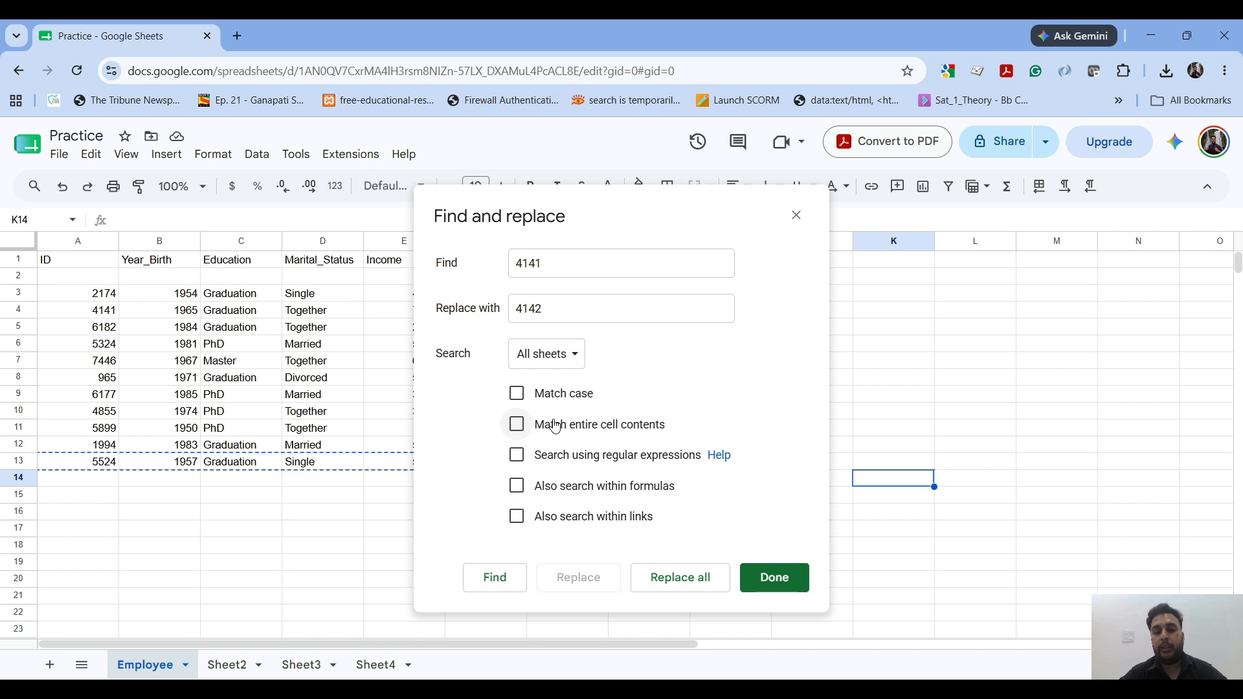
pyautogui.click(556, 426)
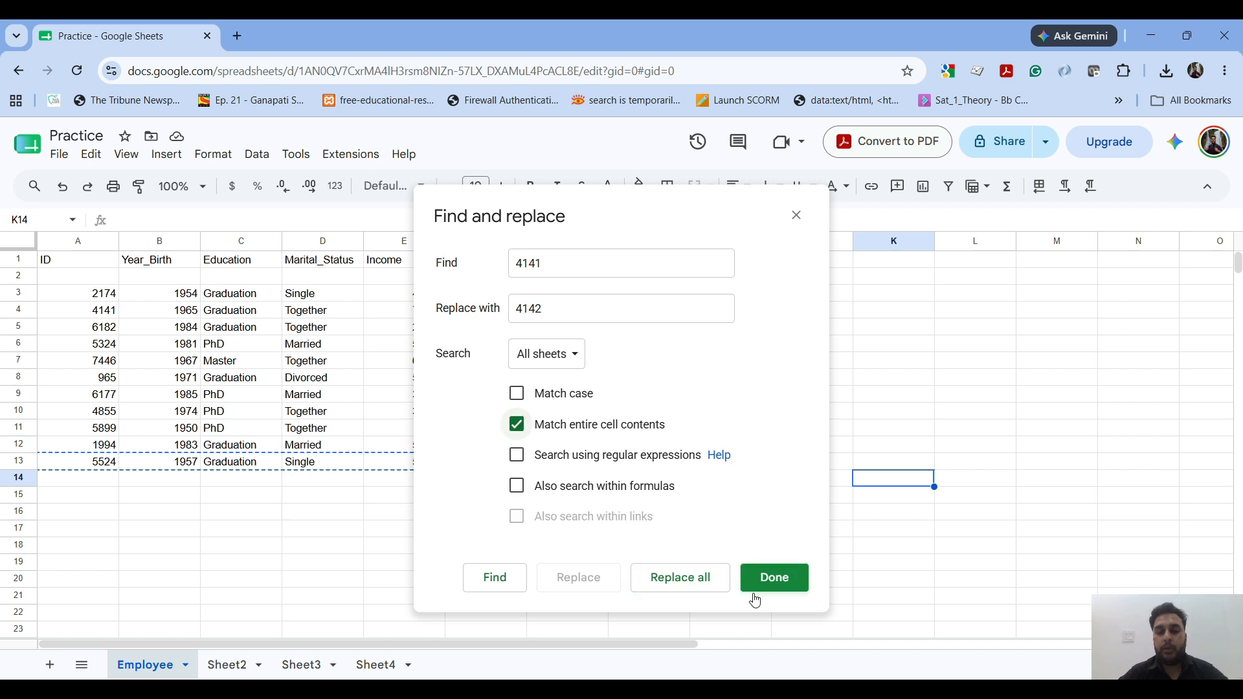
pyautogui.click(771, 578)
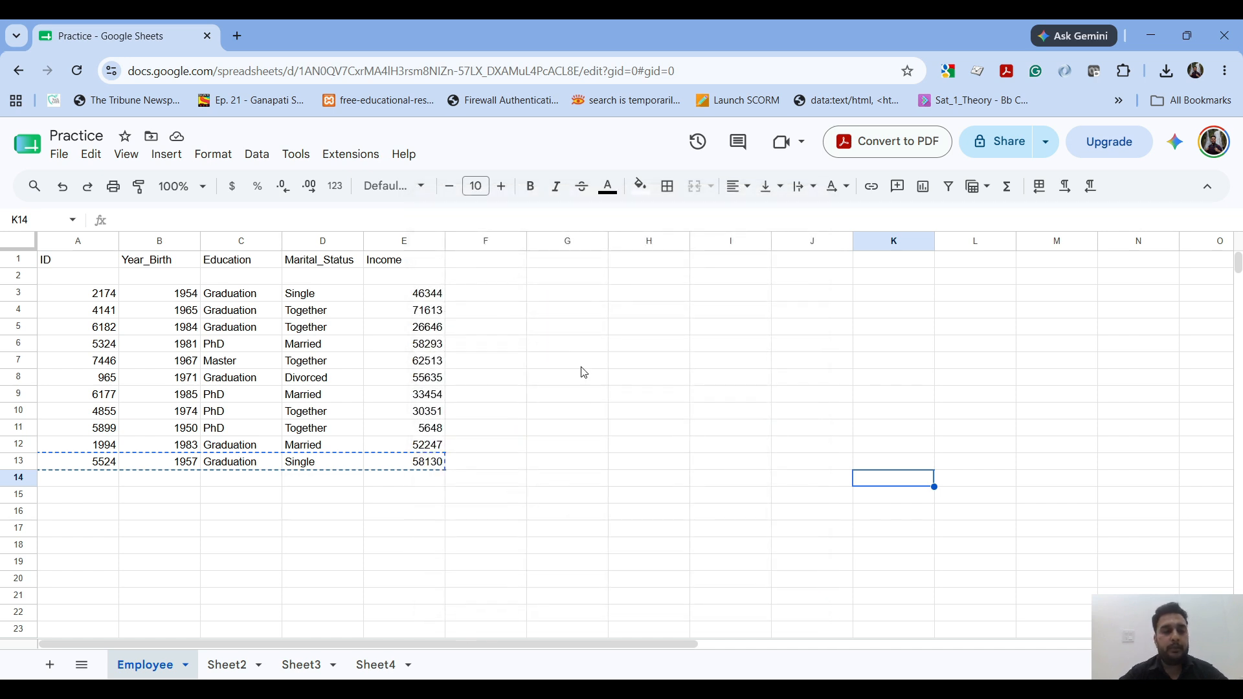
# Step: Open Find and replace again and copy the ID from cell A4 in as the search text
pyautogui.click(452, 299)
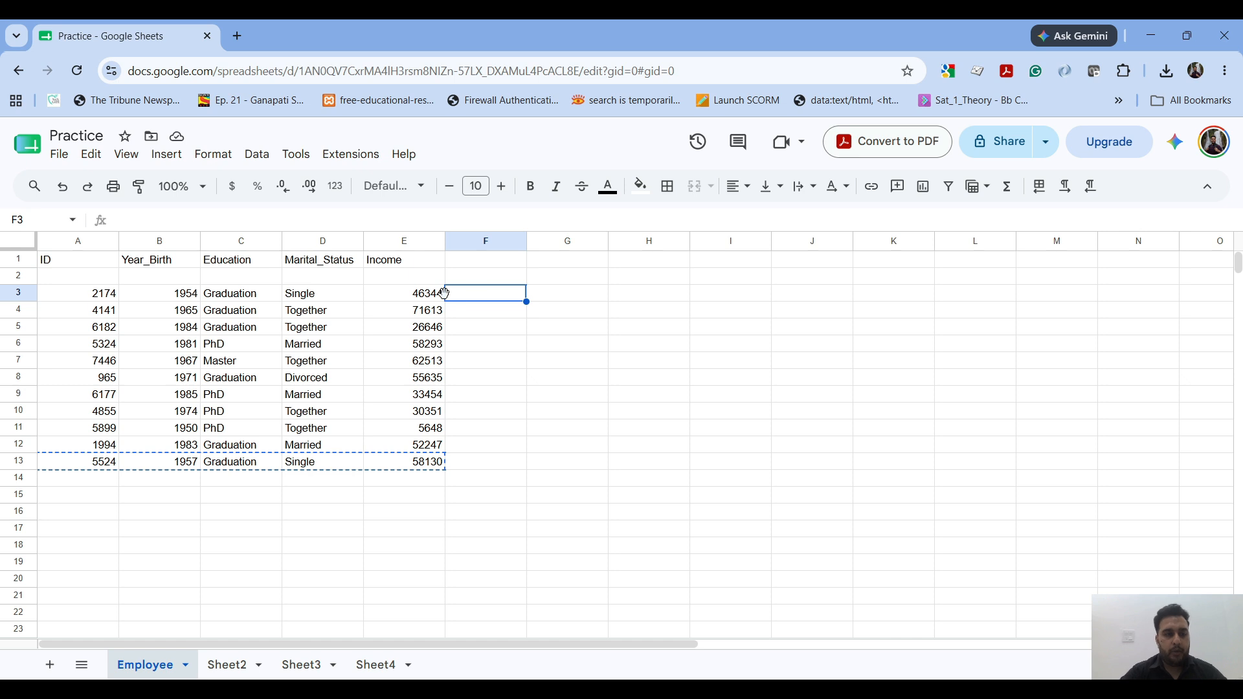
pyautogui.hotkey('ctrl', 'h')
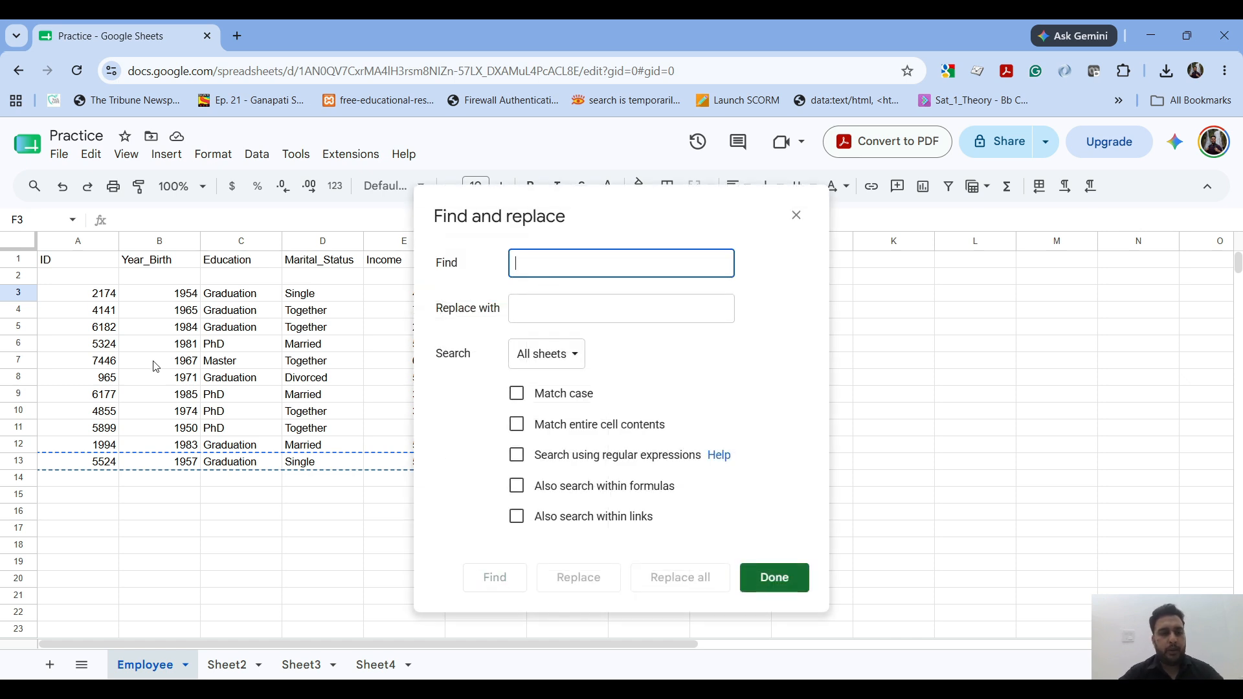
pyautogui.click(84, 314)
pyautogui.hotkey('ctrl', 'c')
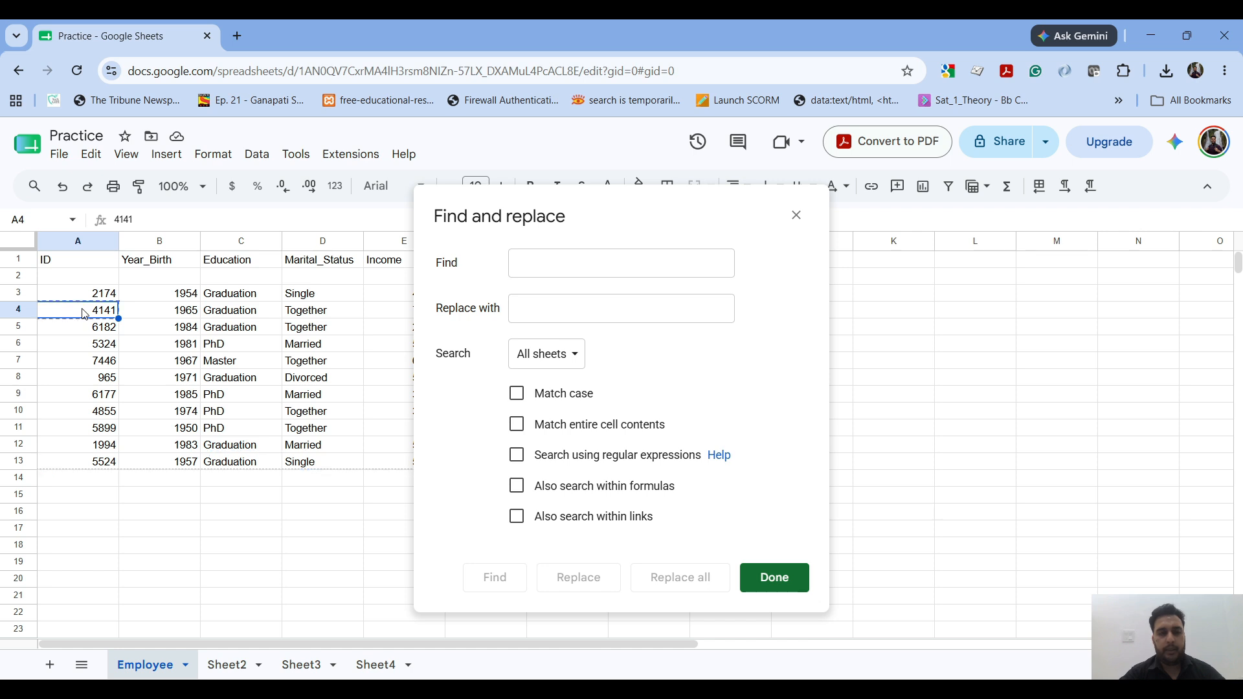
pyautogui.click(582, 268)
pyautogui.hotkey('ctrl', 'v')
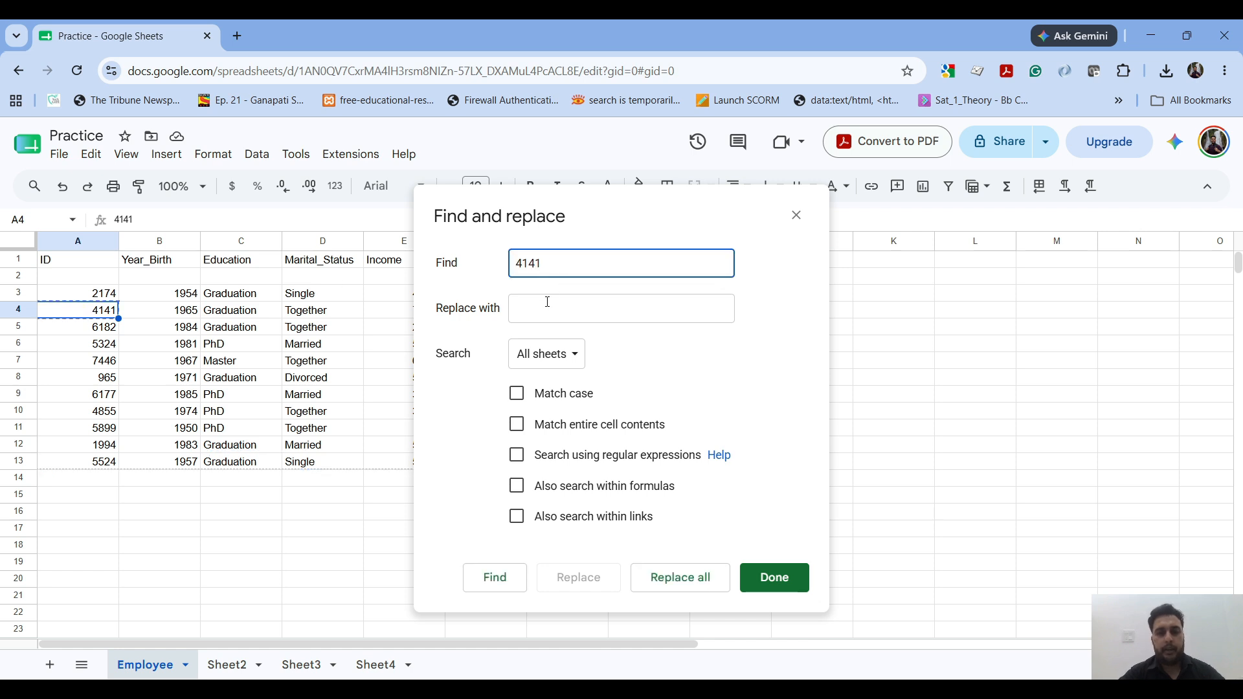
# Step: Replace every 4141 with 4142 across all sheets and close Find and replace
pyautogui.click(547, 302)
pyautogui.write('4142')
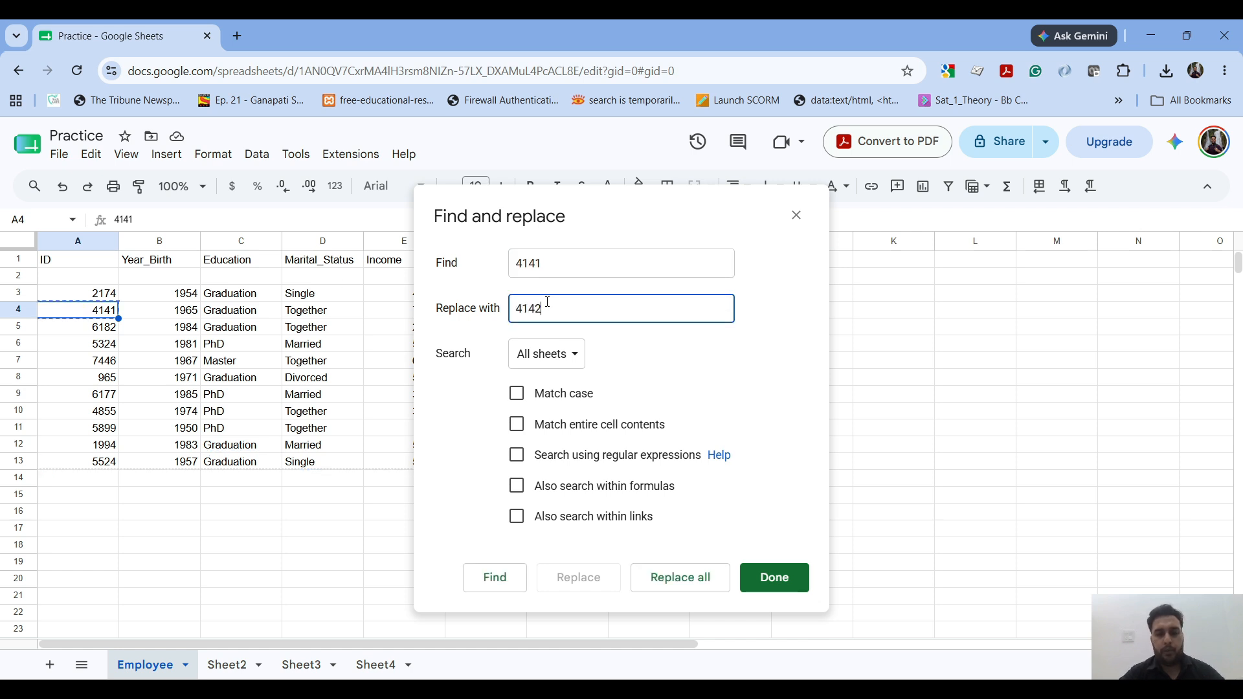
pyautogui.click(700, 584)
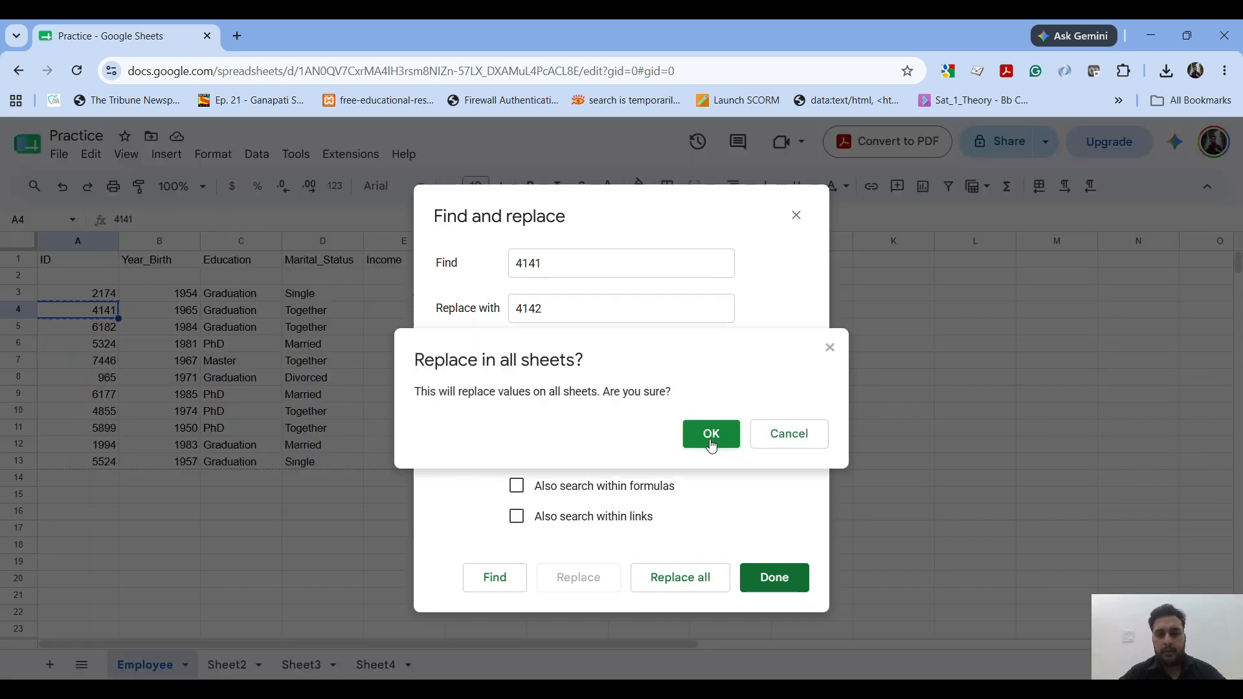
pyautogui.click(712, 434)
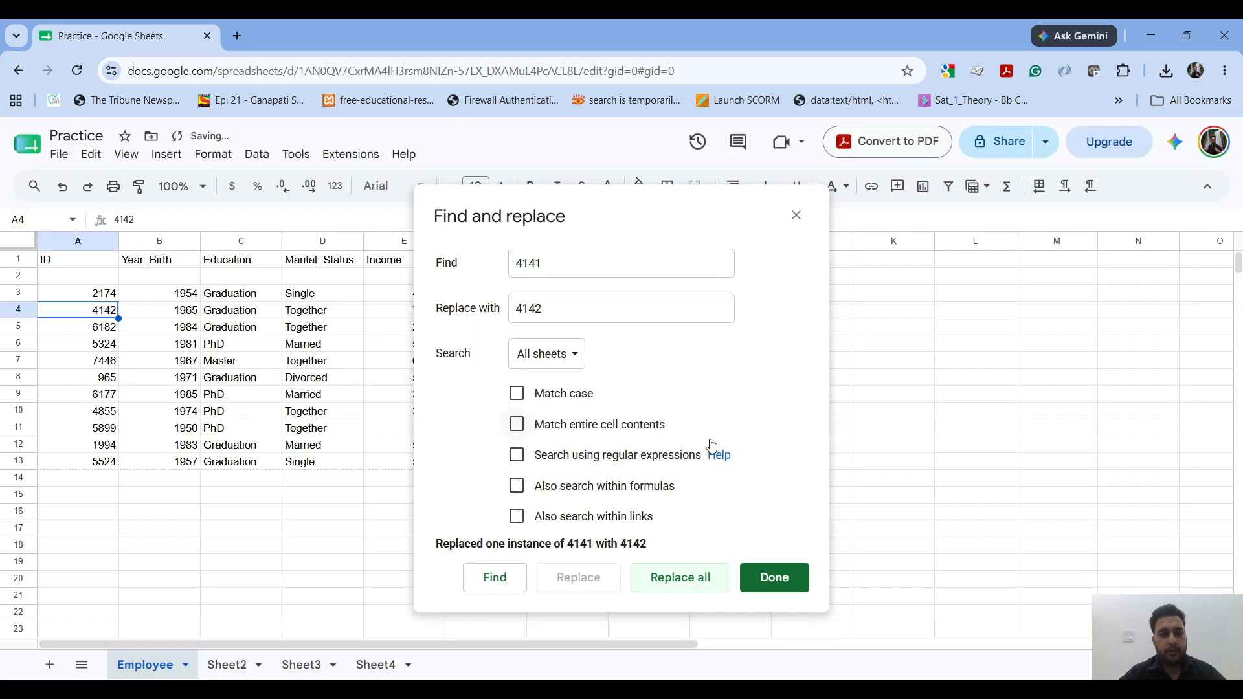
pyautogui.click(759, 579)
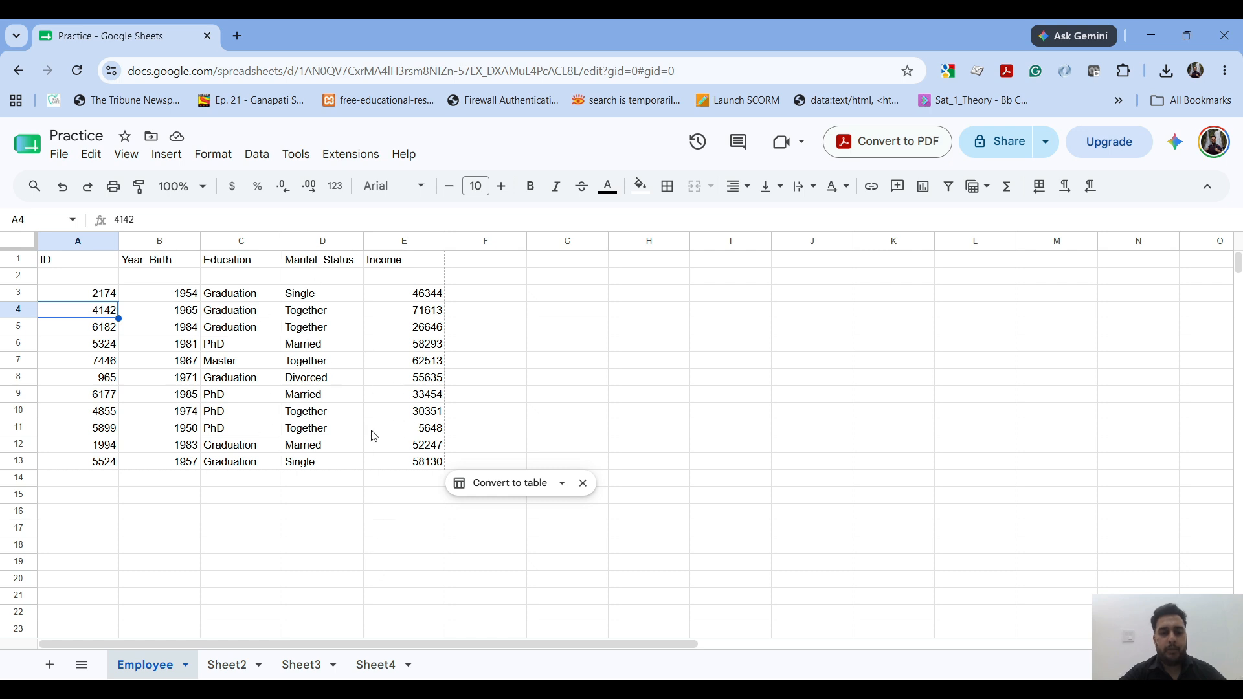
# Step: Turn on the Formulas display option for the sheet and switch it off again
pyautogui.click(92, 155)
pyautogui.moveTo(126, 159)
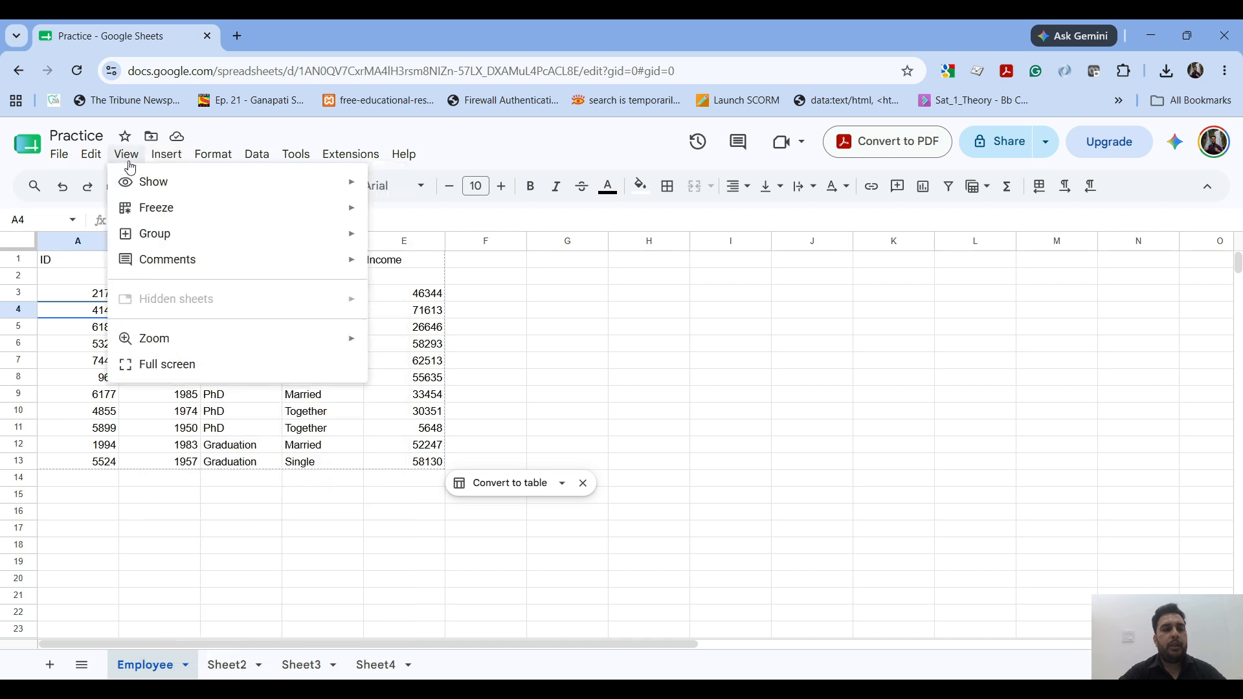
pyautogui.moveTo(143, 184)
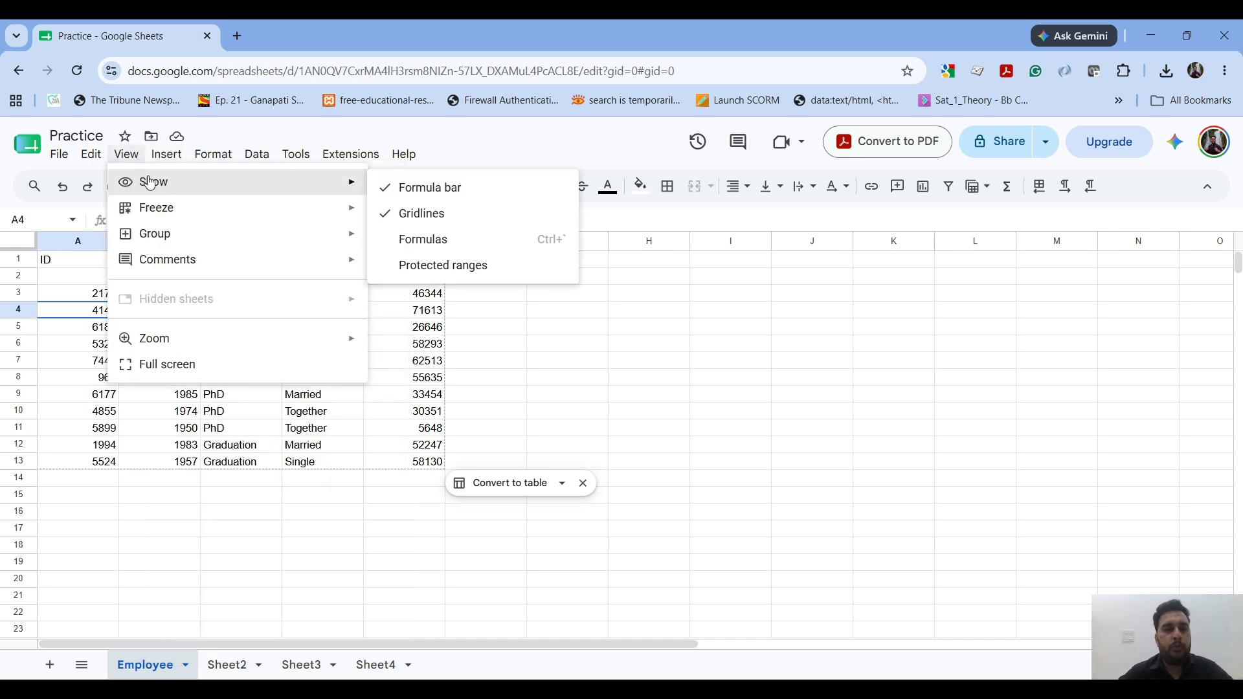
pyautogui.click(403, 241)
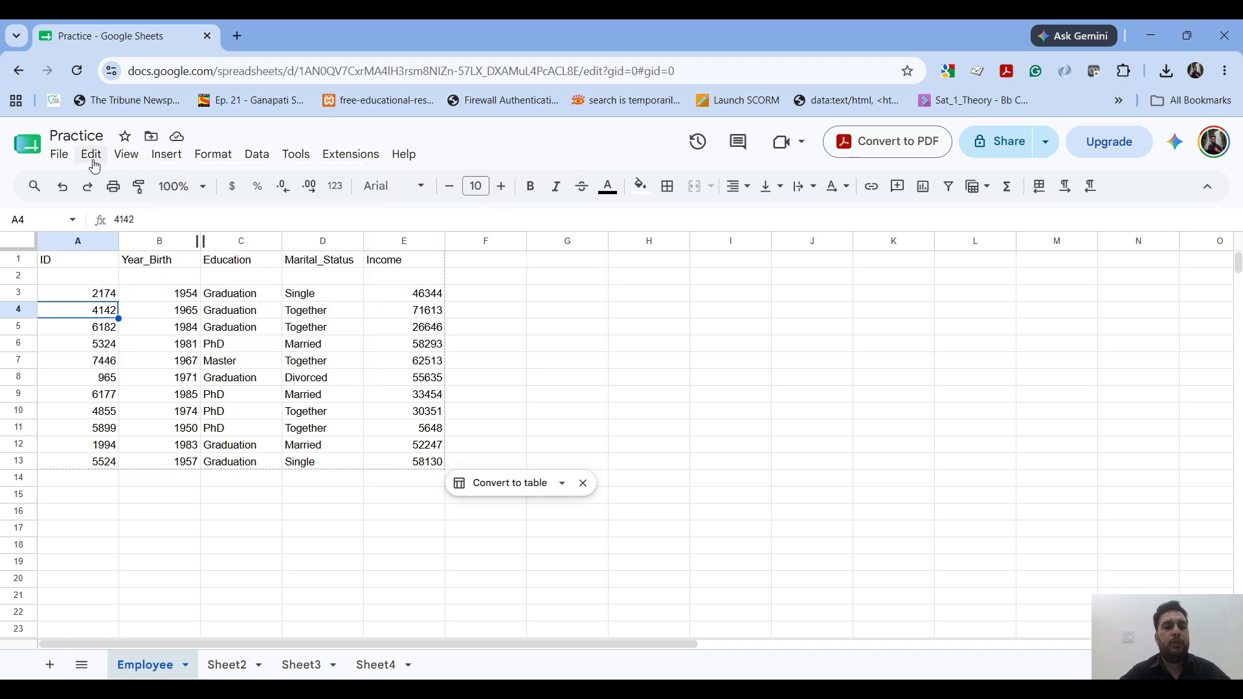
pyautogui.click(125, 155)
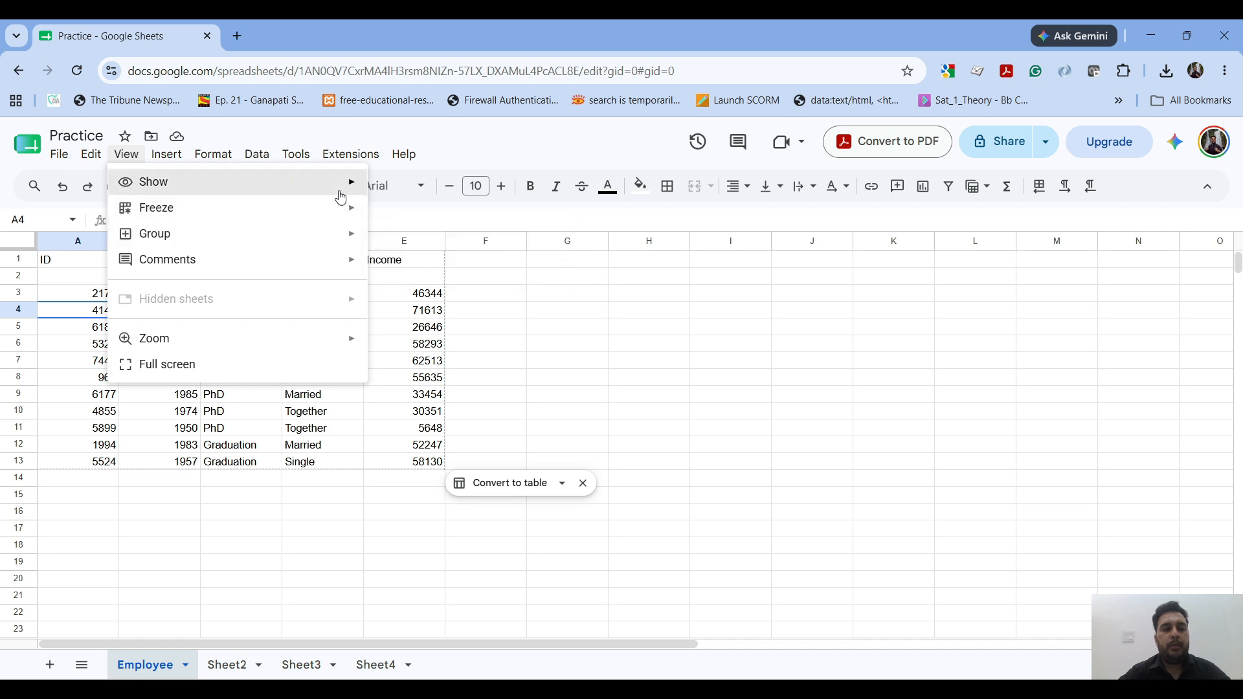
pyautogui.moveTo(356, 184)
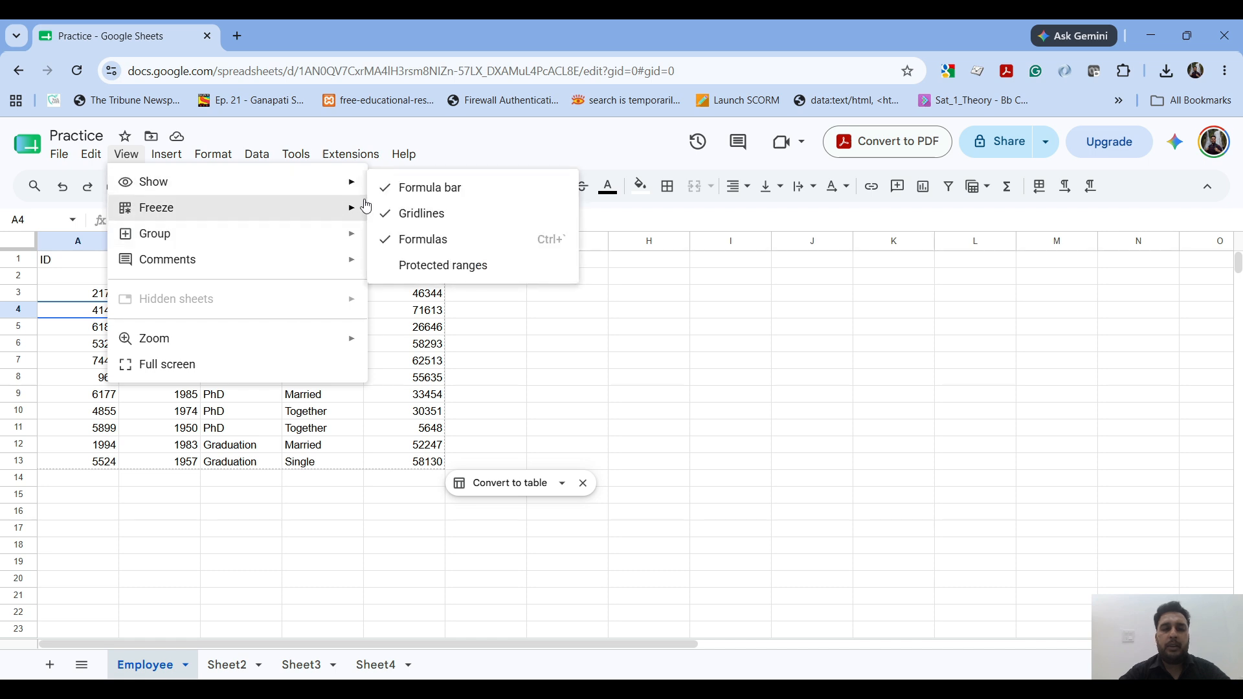
pyautogui.click(410, 241)
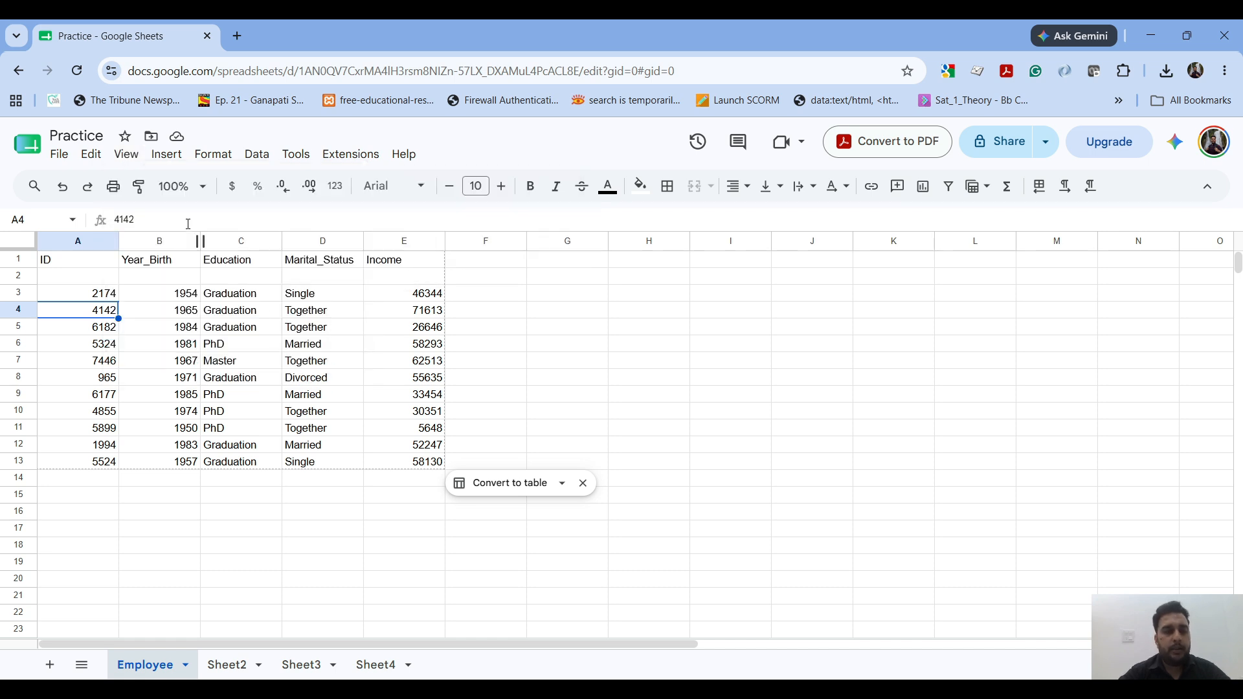
# Step: Highlight the content of cell A4 in the formula bar to show where a cell's value or formula appears
pyautogui.moveTo(188, 223); pyautogui.dragTo(115, 214)
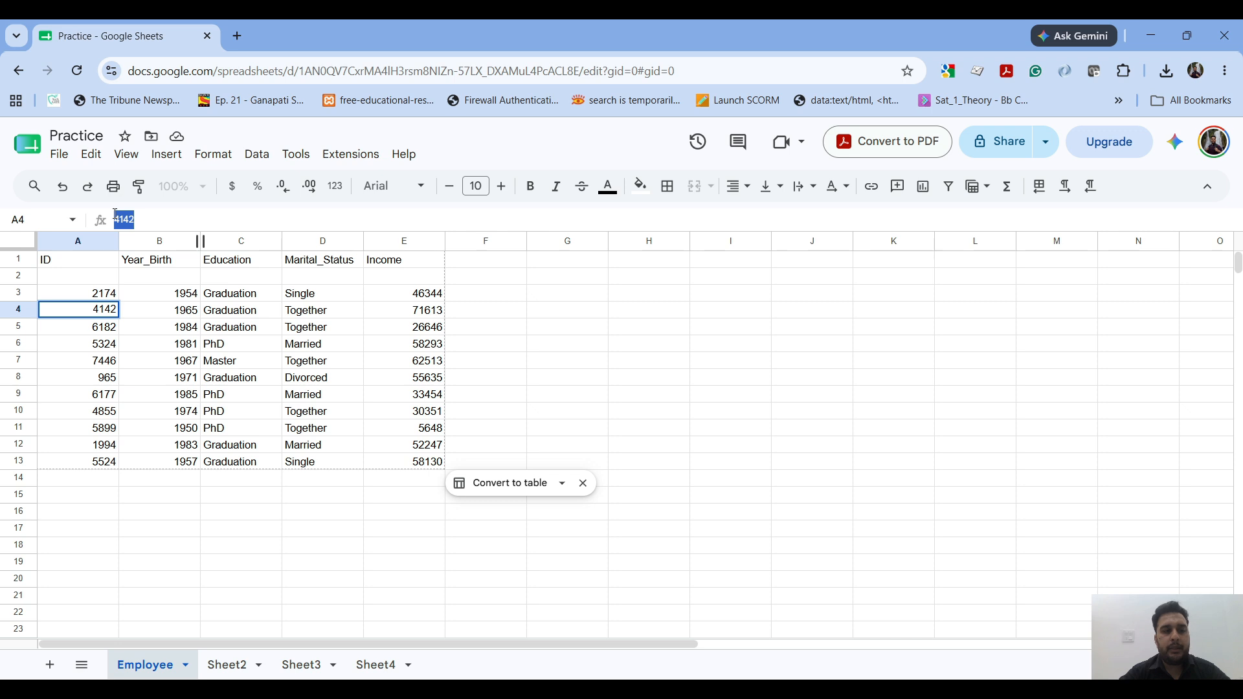
pyautogui.click(253, 217)
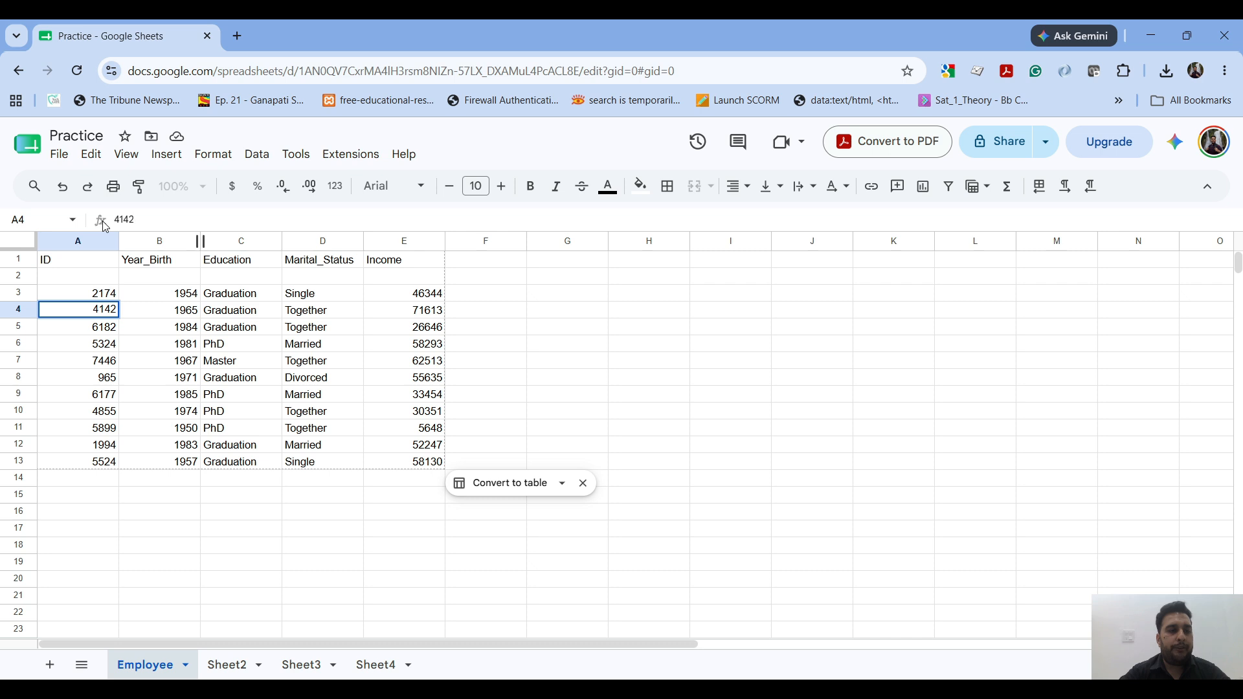
pyautogui.moveTo(140, 219); pyautogui.dragTo(101, 223)
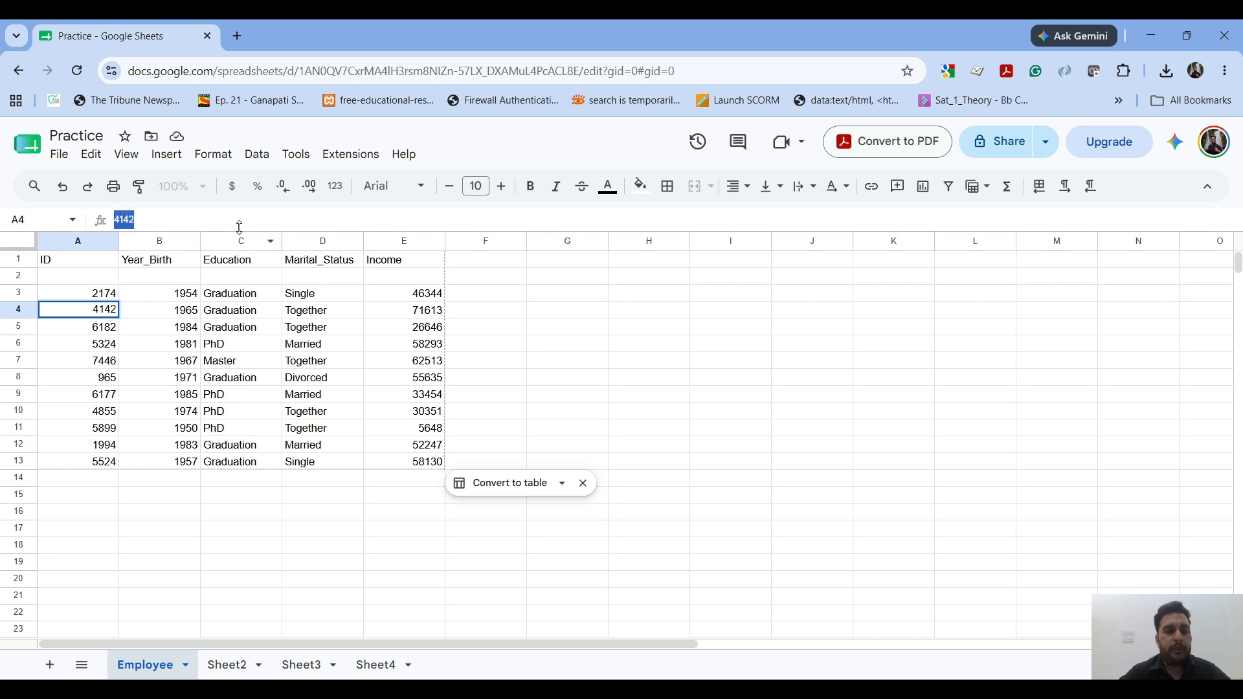
pyautogui.click(217, 222)
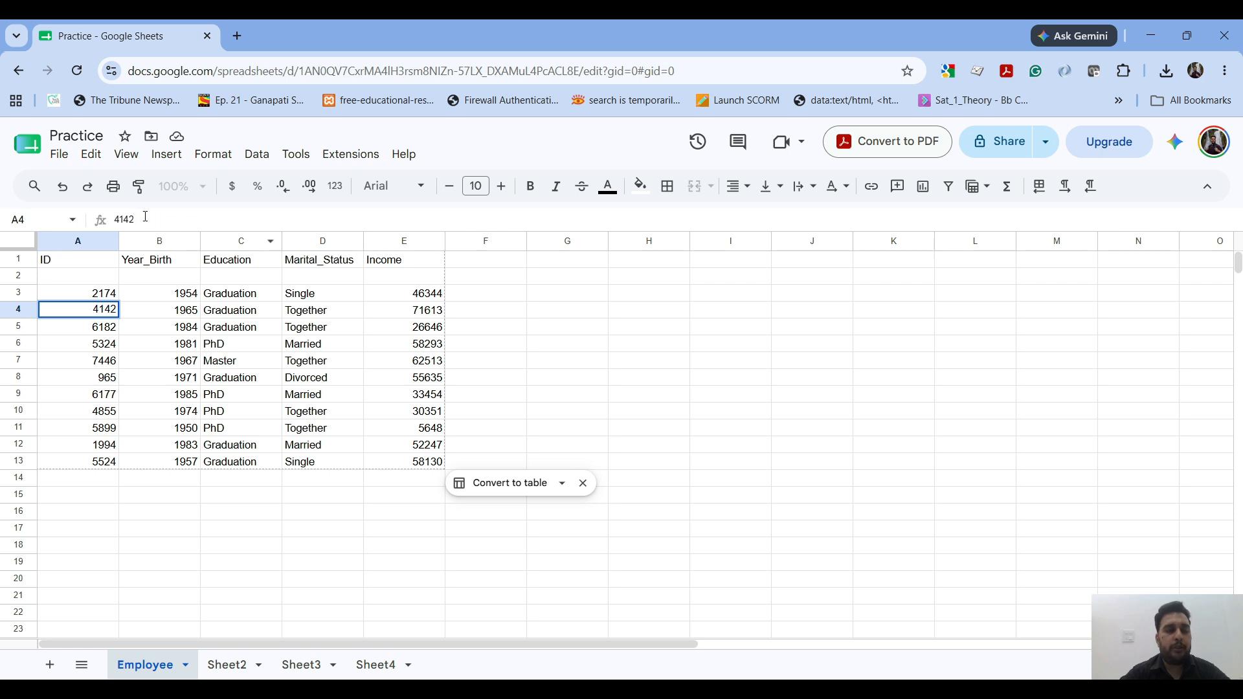
pyautogui.moveTo(152, 218); pyautogui.dragTo(107, 222)
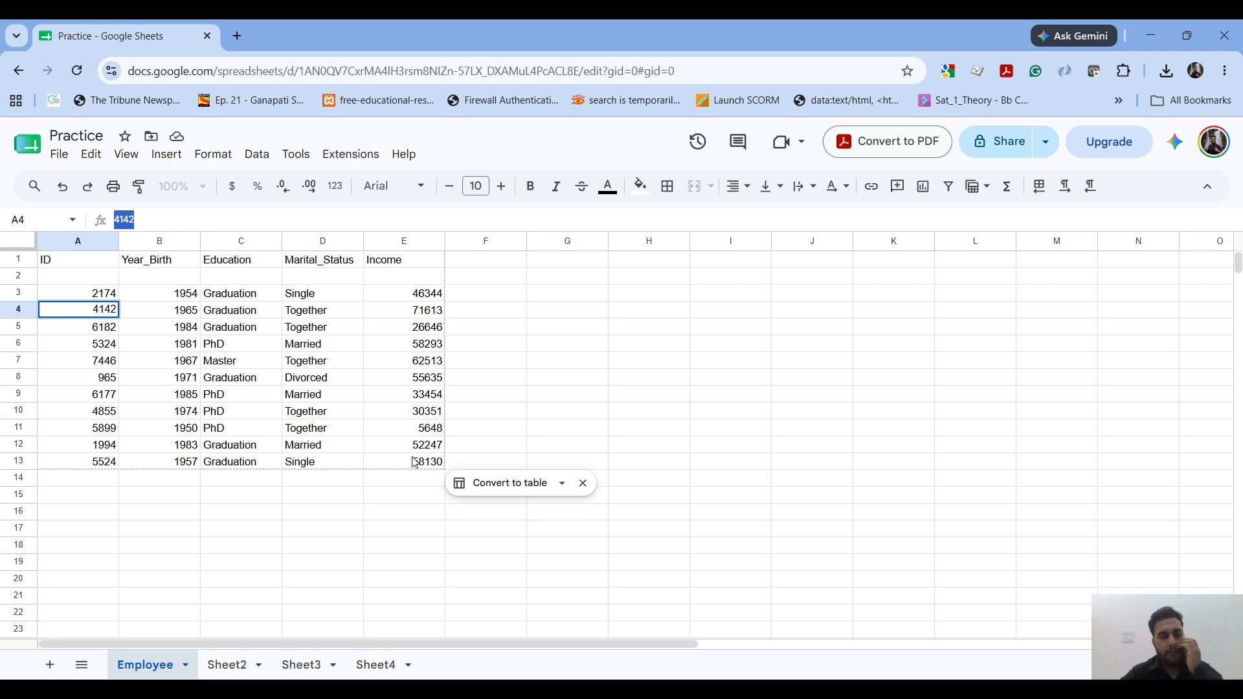
# Step: Total the Income column by entering the formula =sum(E3:E13) in cell E14 through the formula bar
pyautogui.click(400, 482)
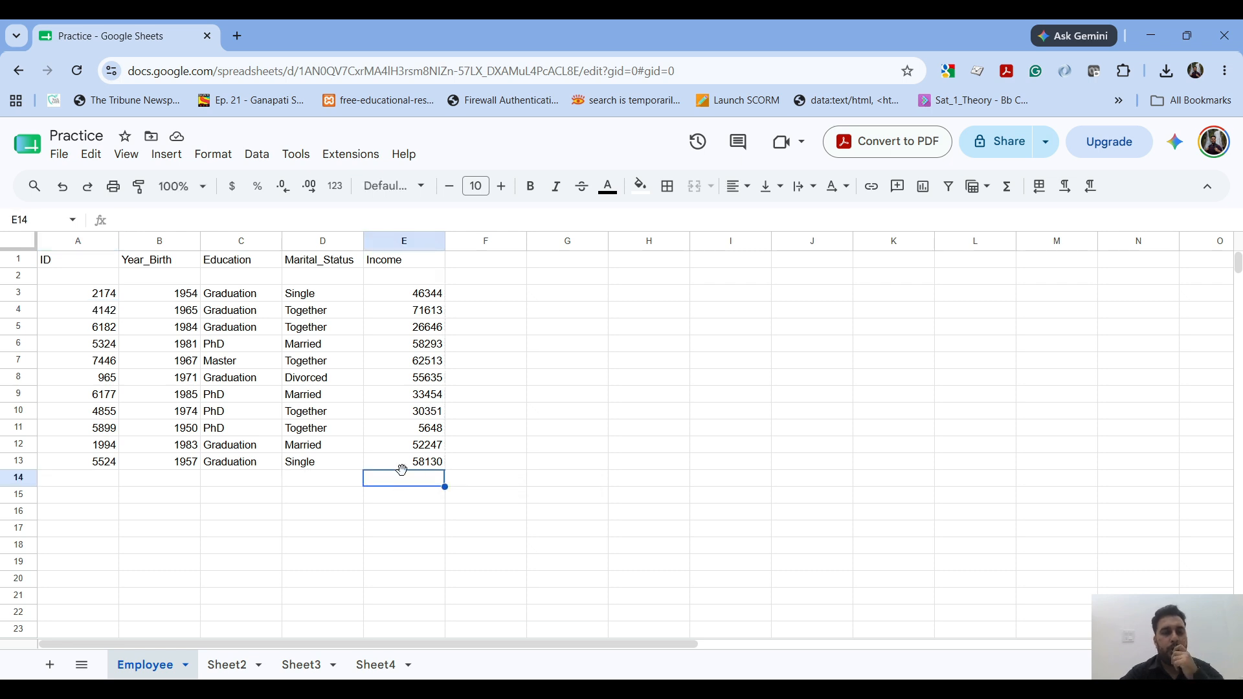
pyautogui.moveTo(430, 297); pyautogui.dragTo(435, 461)
pyautogui.click(435, 461)
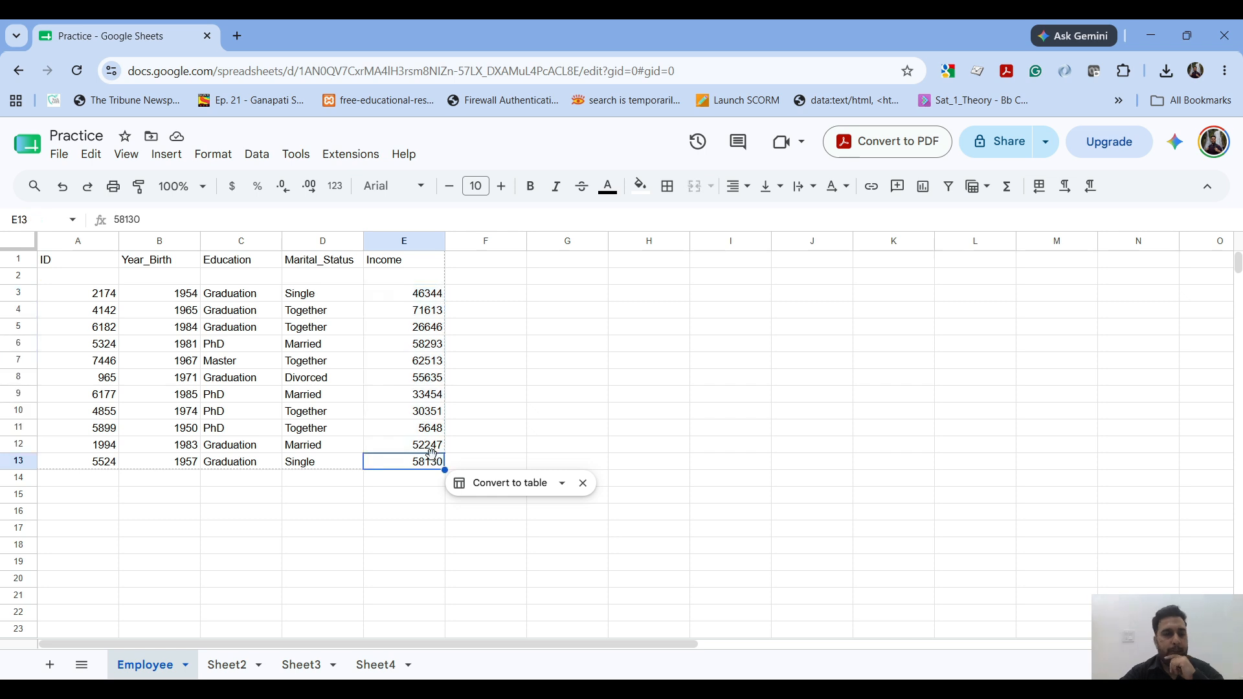
pyautogui.click(402, 483)
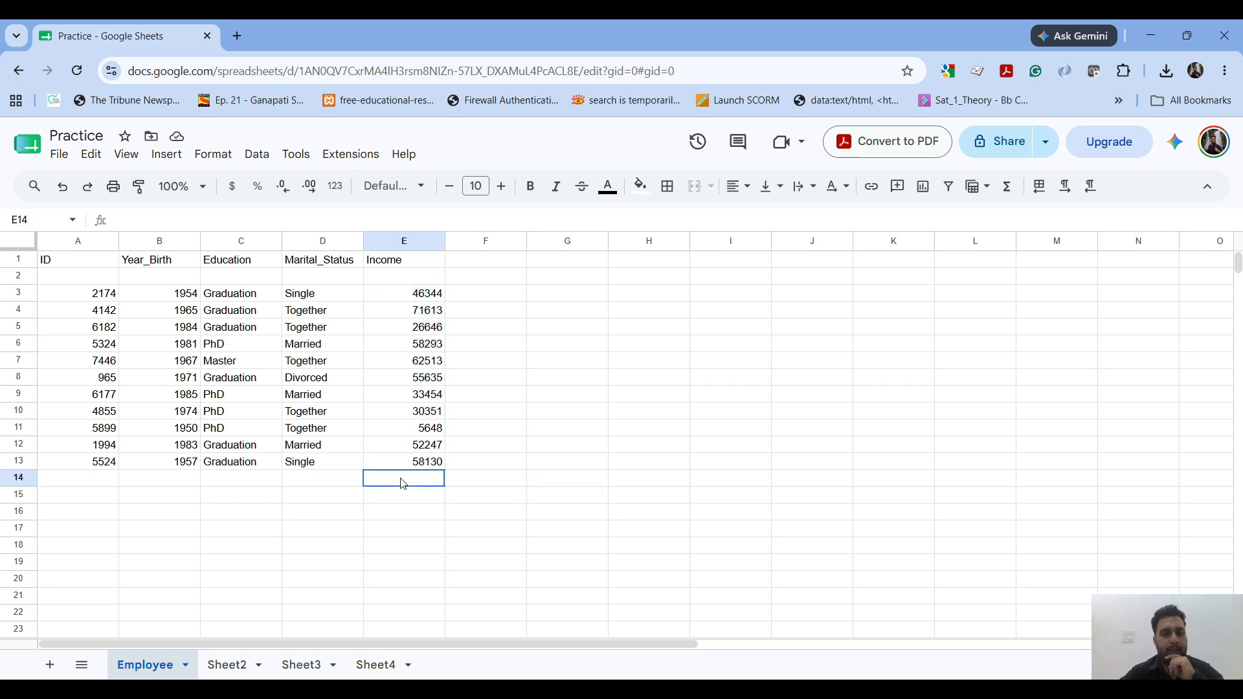
pyautogui.click(31, 218)
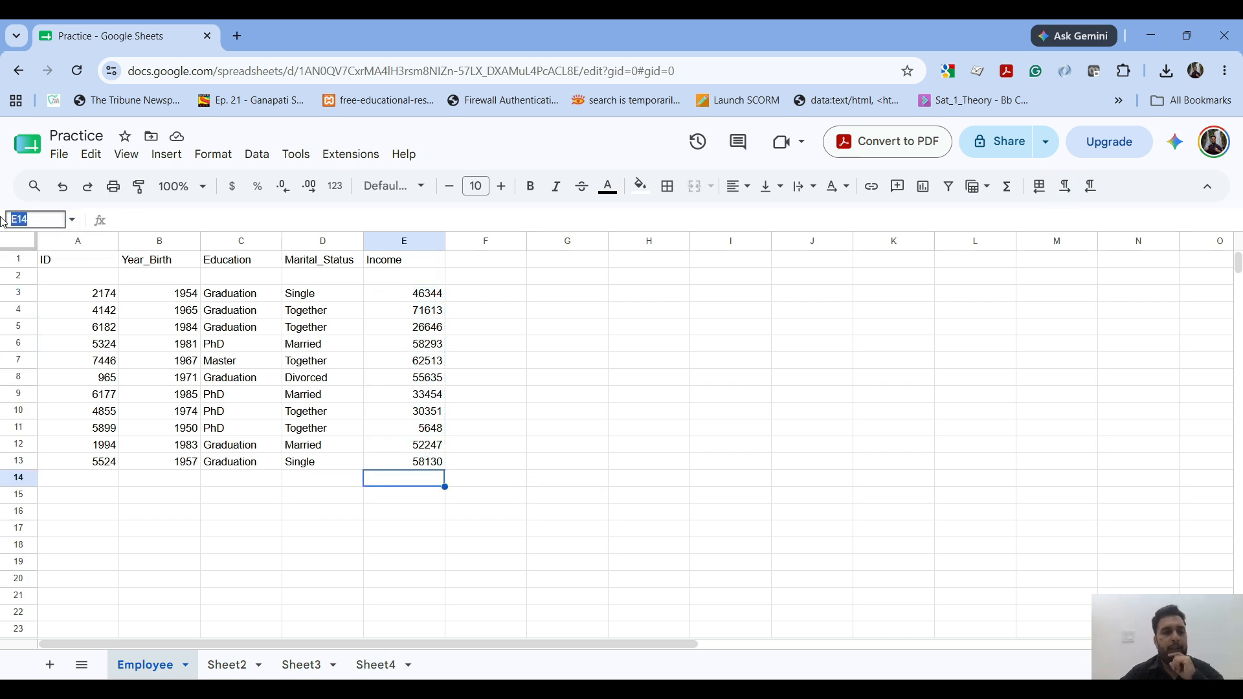
pyautogui.click(175, 220)
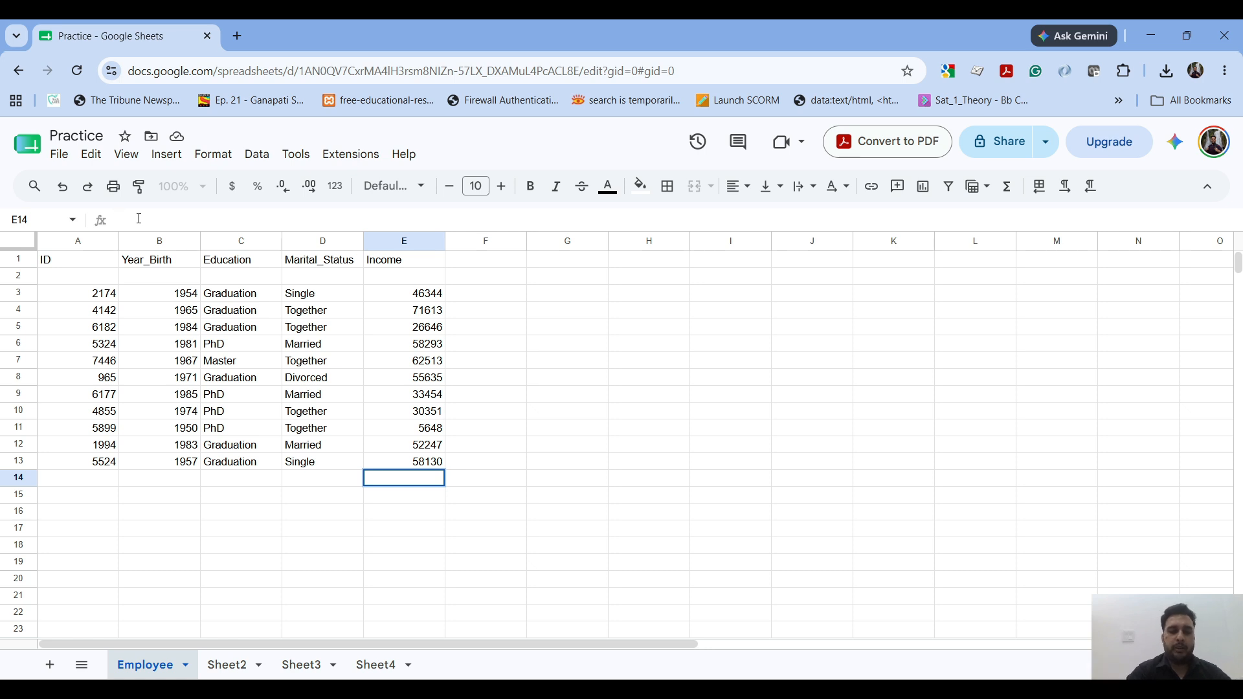
pyautogui.write('=sum(')
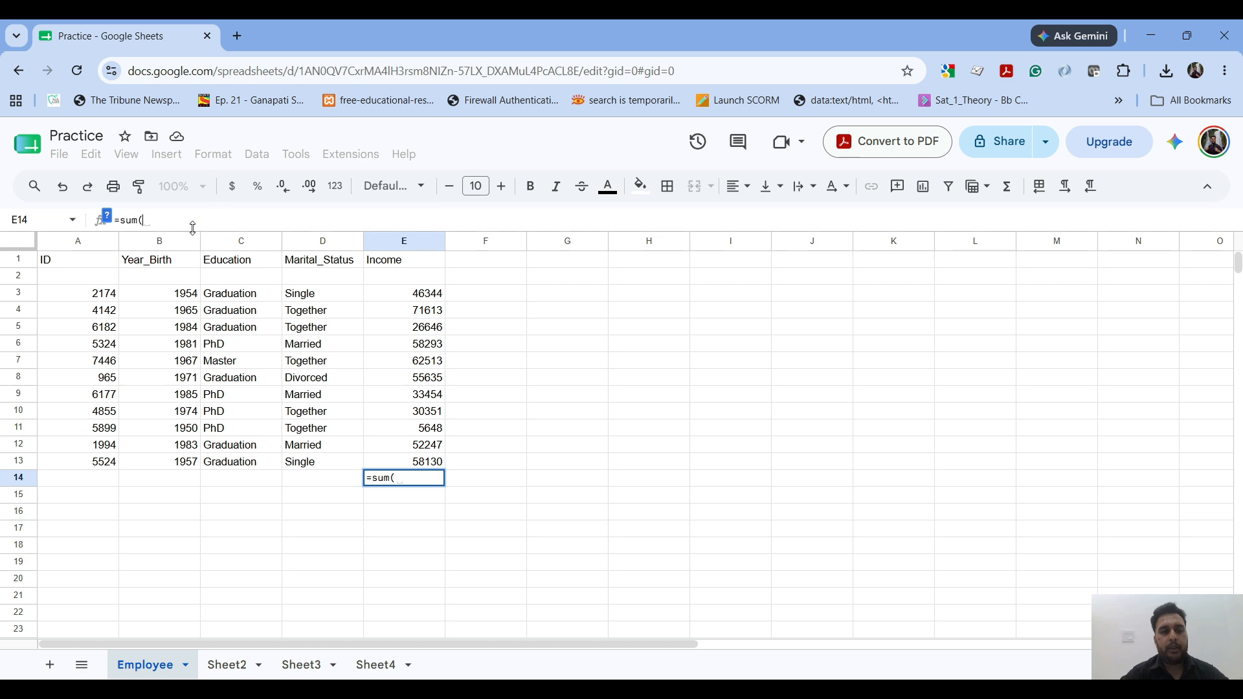
pyautogui.write('E3:E')
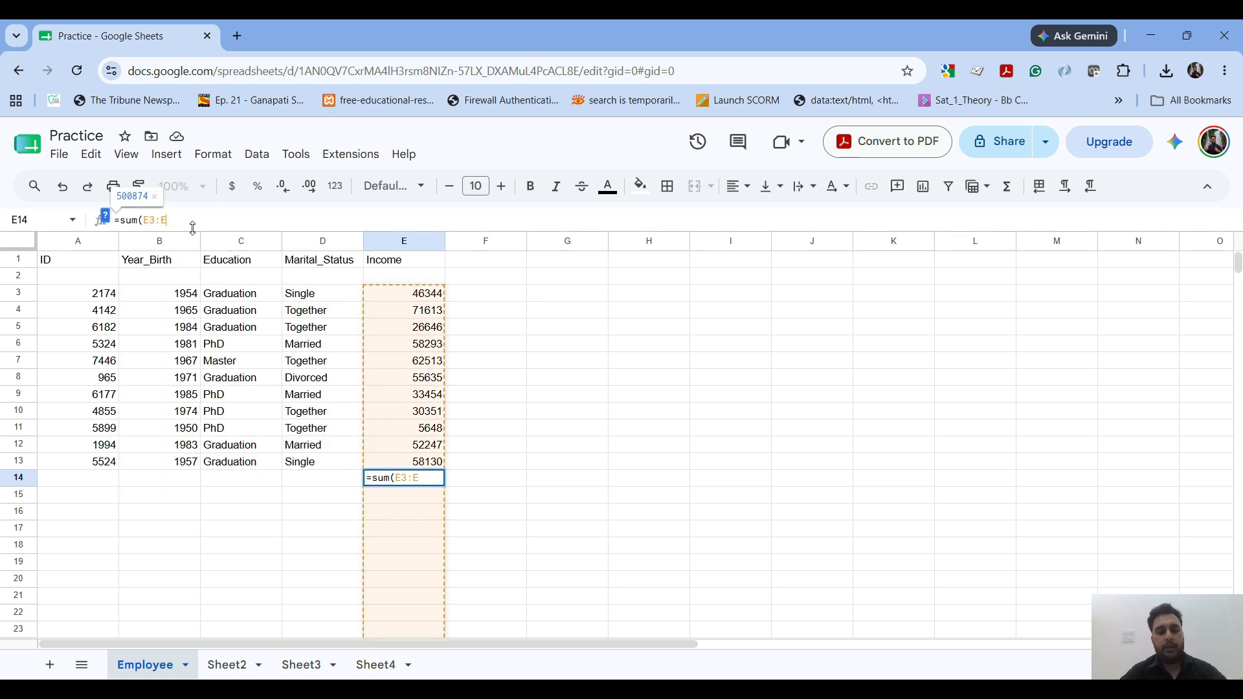
pyautogui.write('13)')
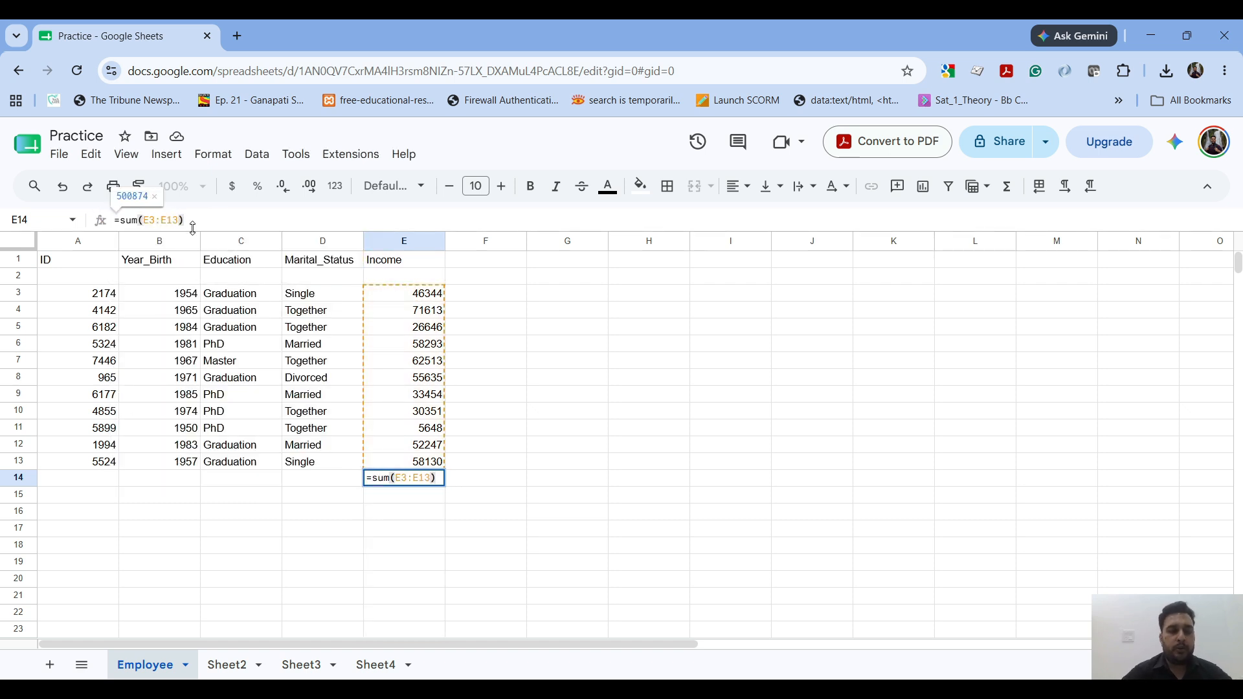
pyautogui.press('Return')
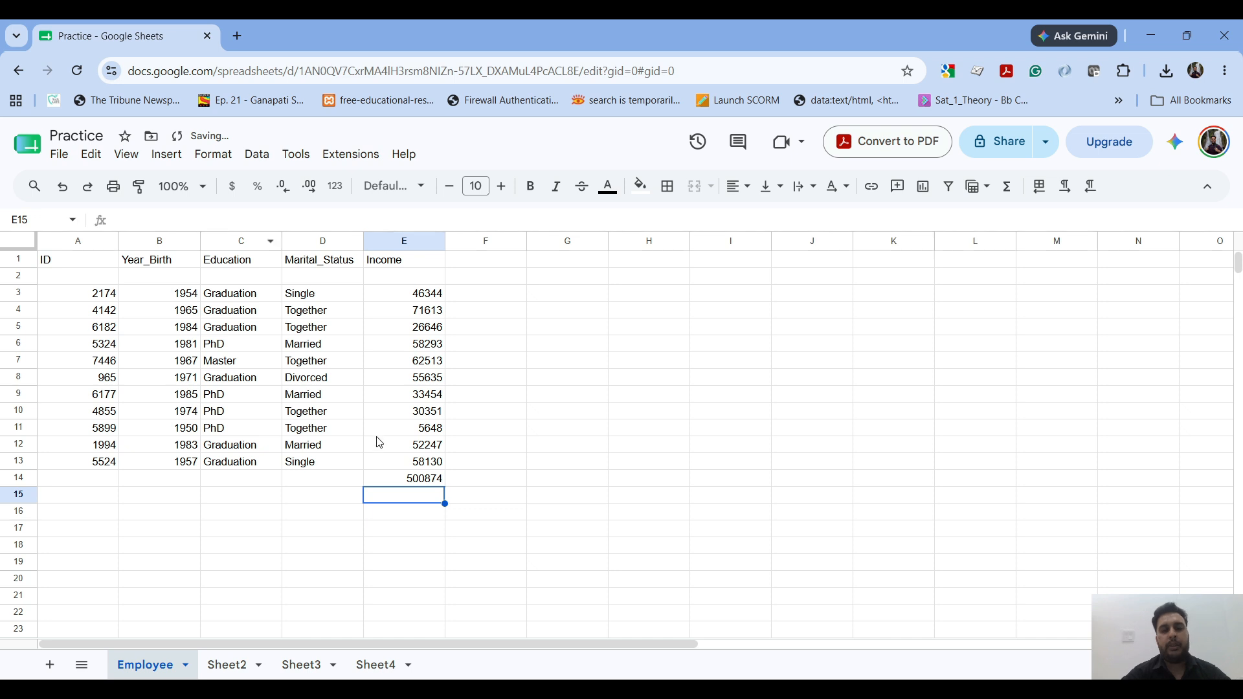
# Step: Start replacing the sum function with av in the formula of cell E14
pyautogui.click(381, 482)
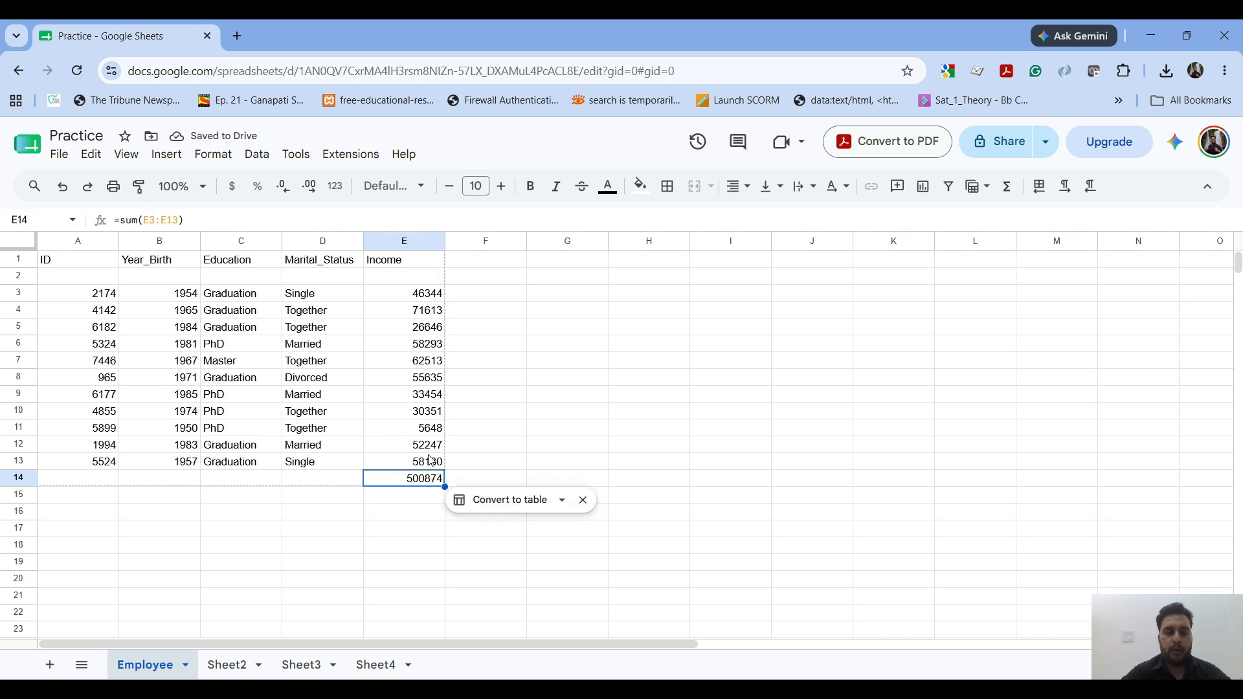
pyautogui.click(239, 215)
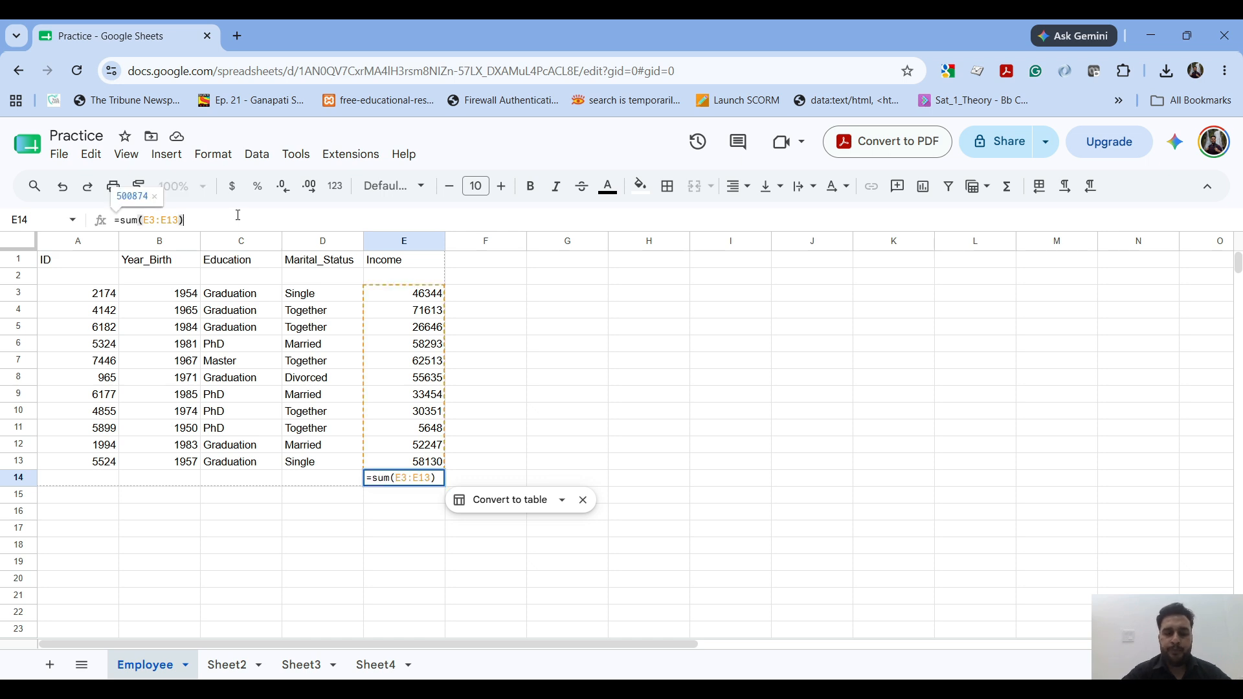
pyautogui.doubleClick(129, 221)
pyautogui.write('av')
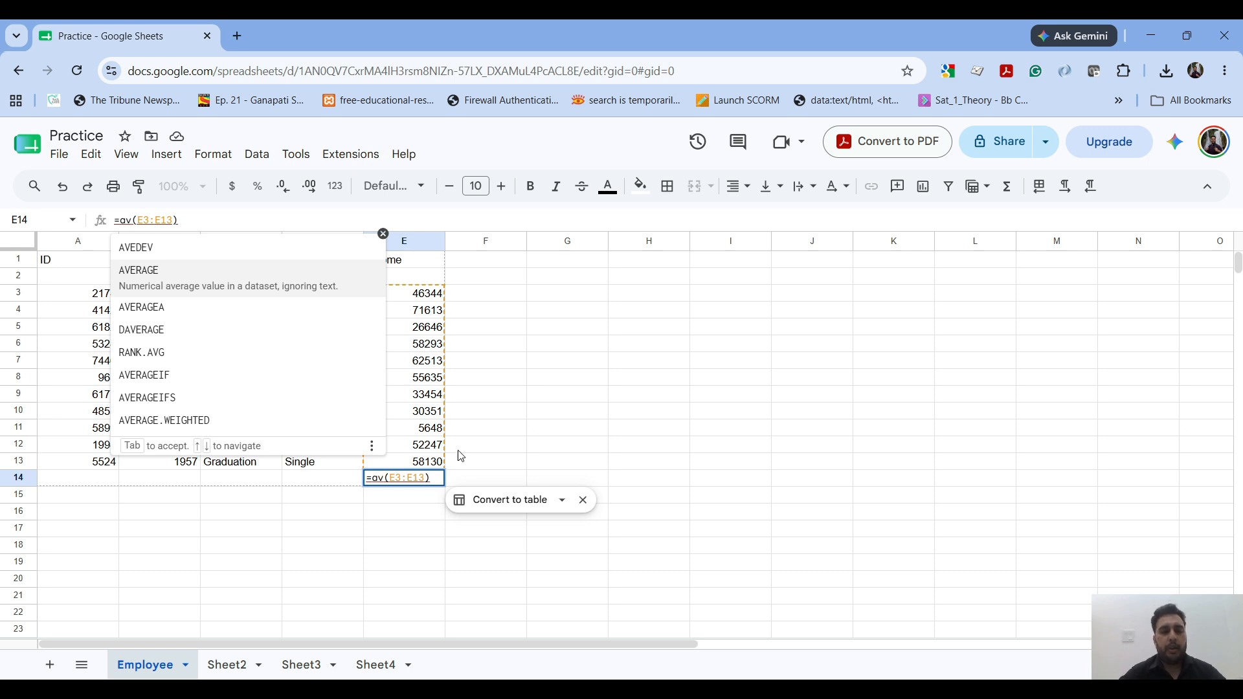
# Step: Delete the whole formula from cell E14 and leave the cell empty
pyautogui.moveTo(431, 478); pyautogui.dragTo(367, 478)
pyautogui.press('BackSpace')
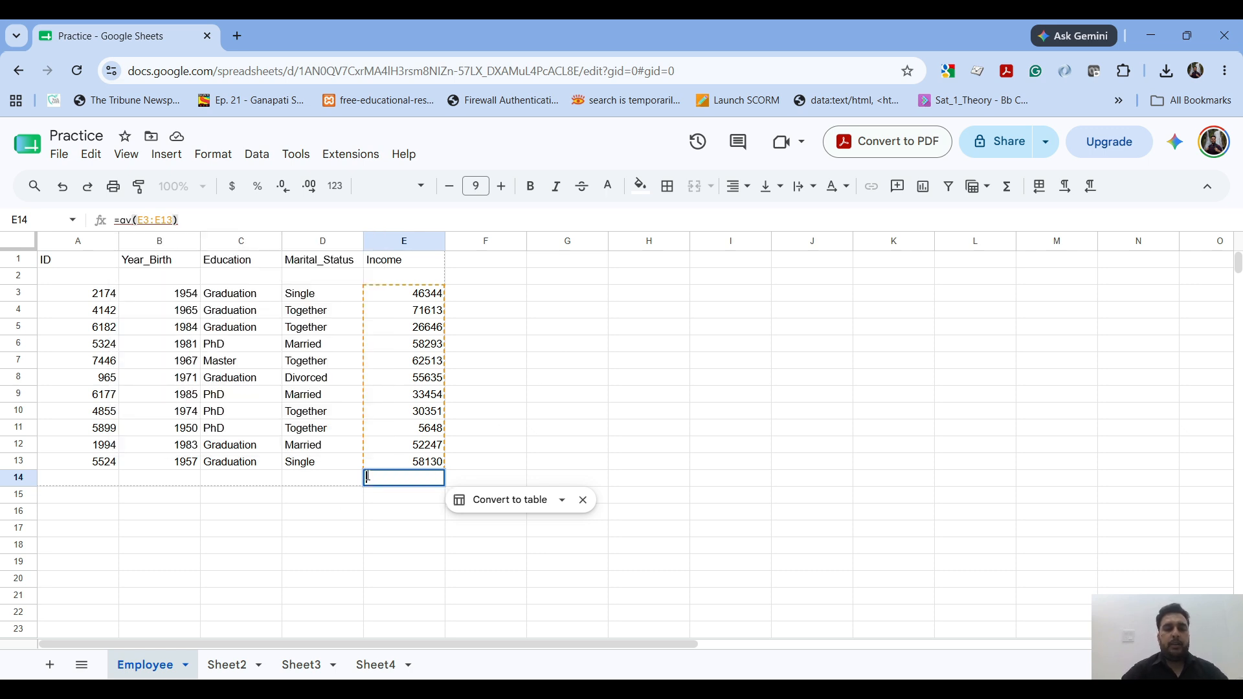
pyautogui.press('Tab')
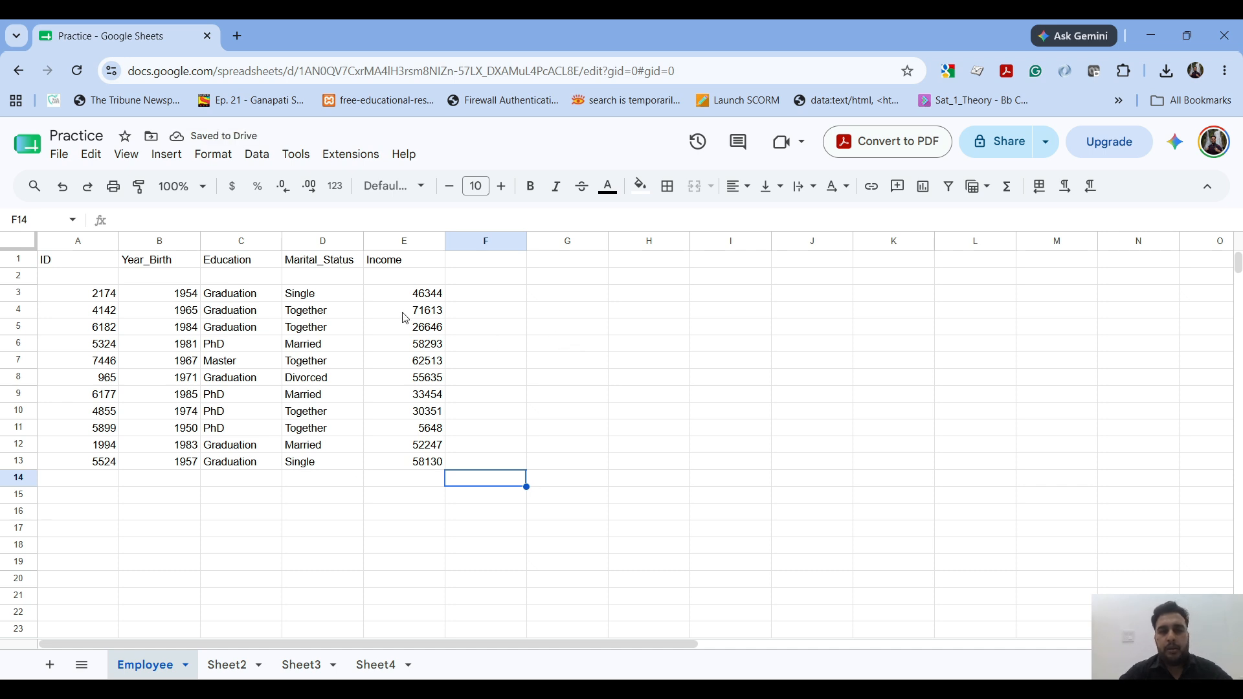
pyautogui.click(180, 164)
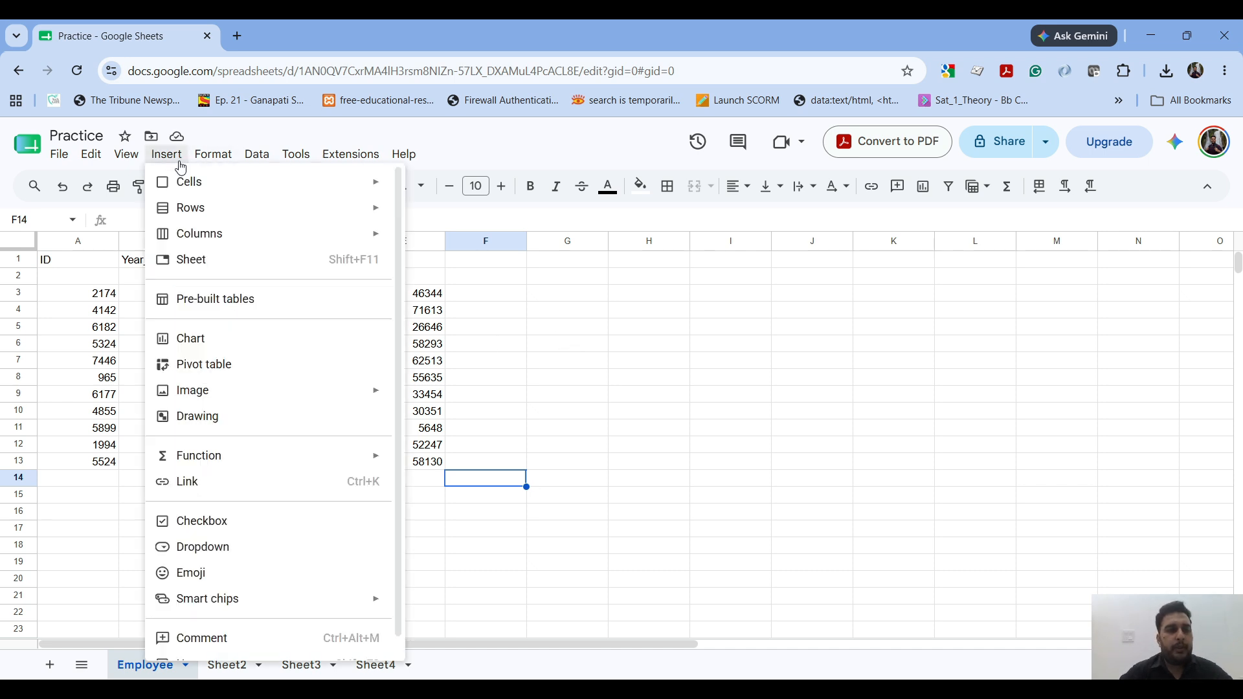
pyautogui.moveTo(193, 185)
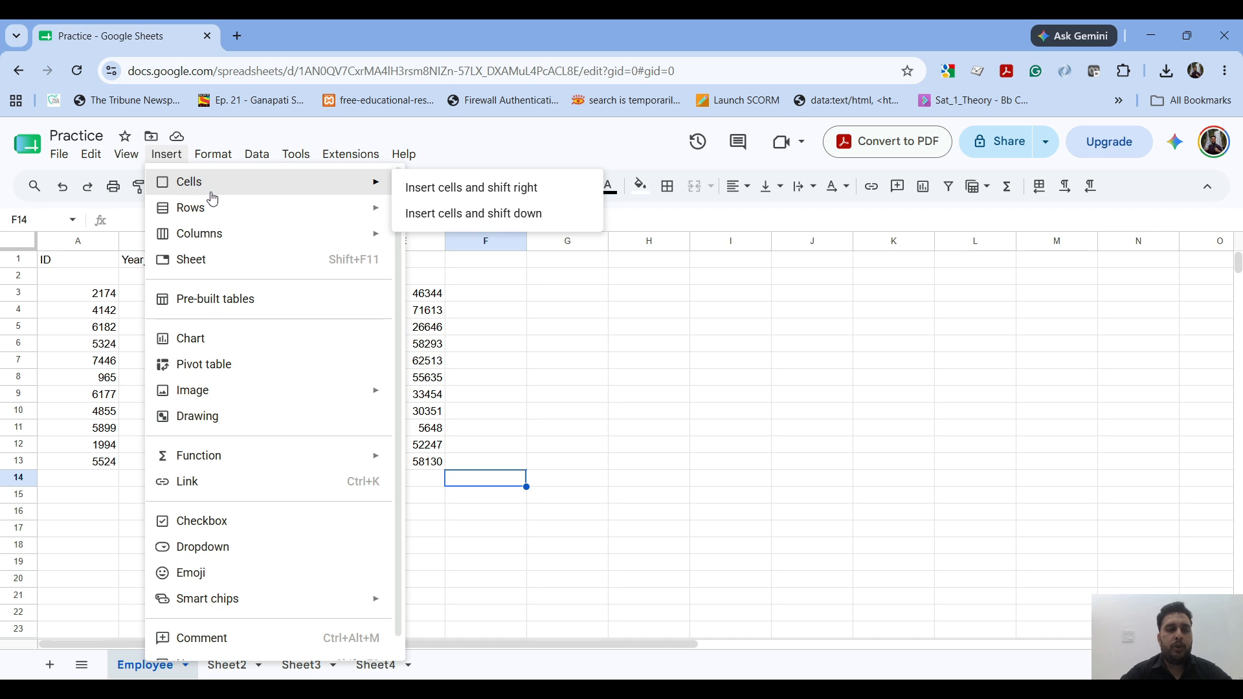
pyautogui.moveTo(267, 223)
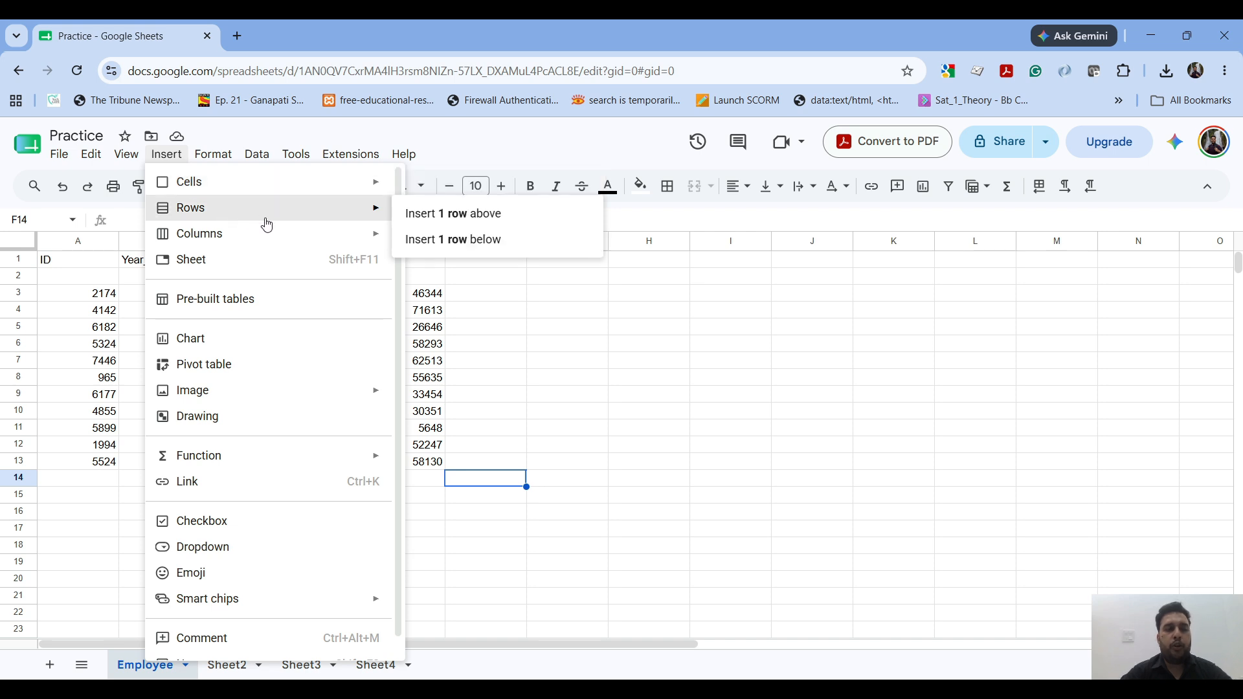
pyautogui.click(455, 331)
# Step: Insert one row above row 9 of the Employee sheet, starting from cell A9
pyautogui.click(118, 401)
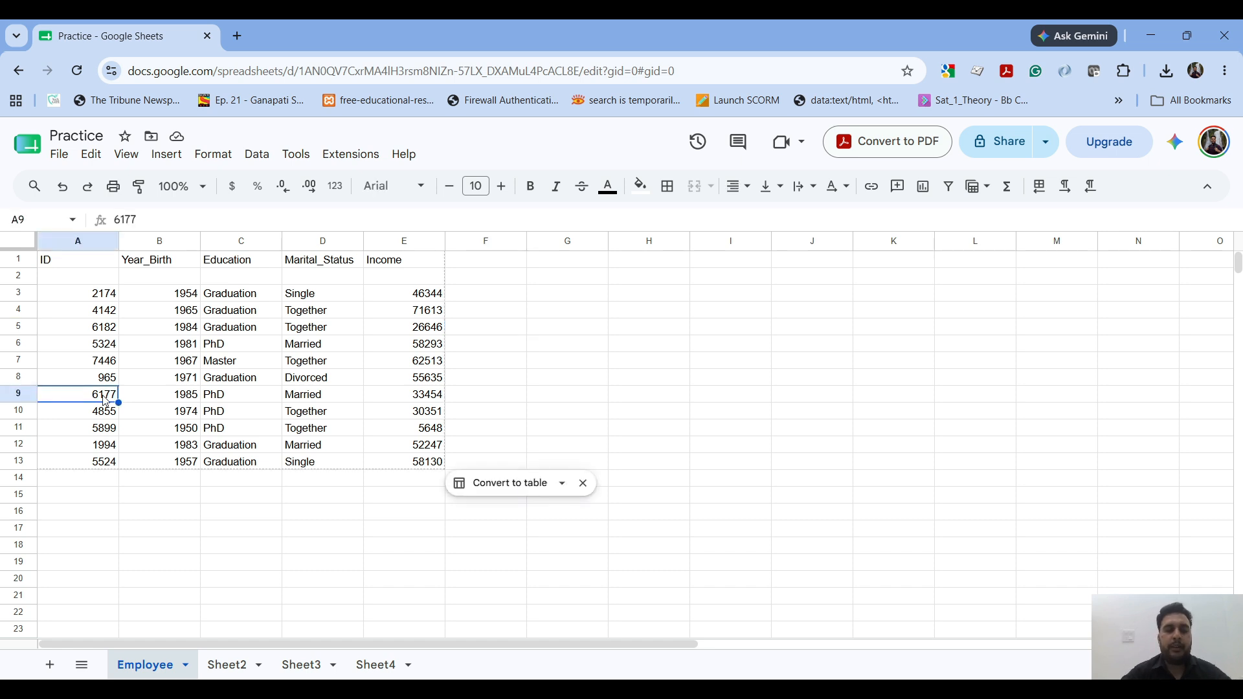
pyautogui.rightClick(106, 401)
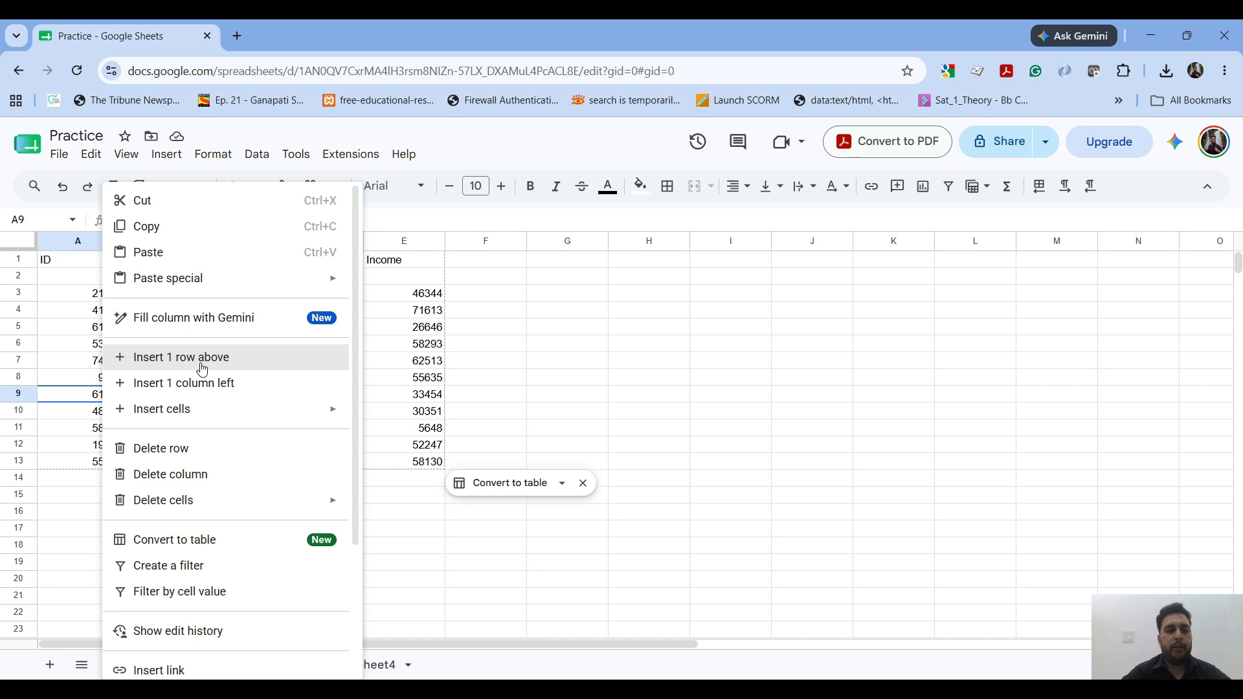
pyautogui.moveTo(241, 419)
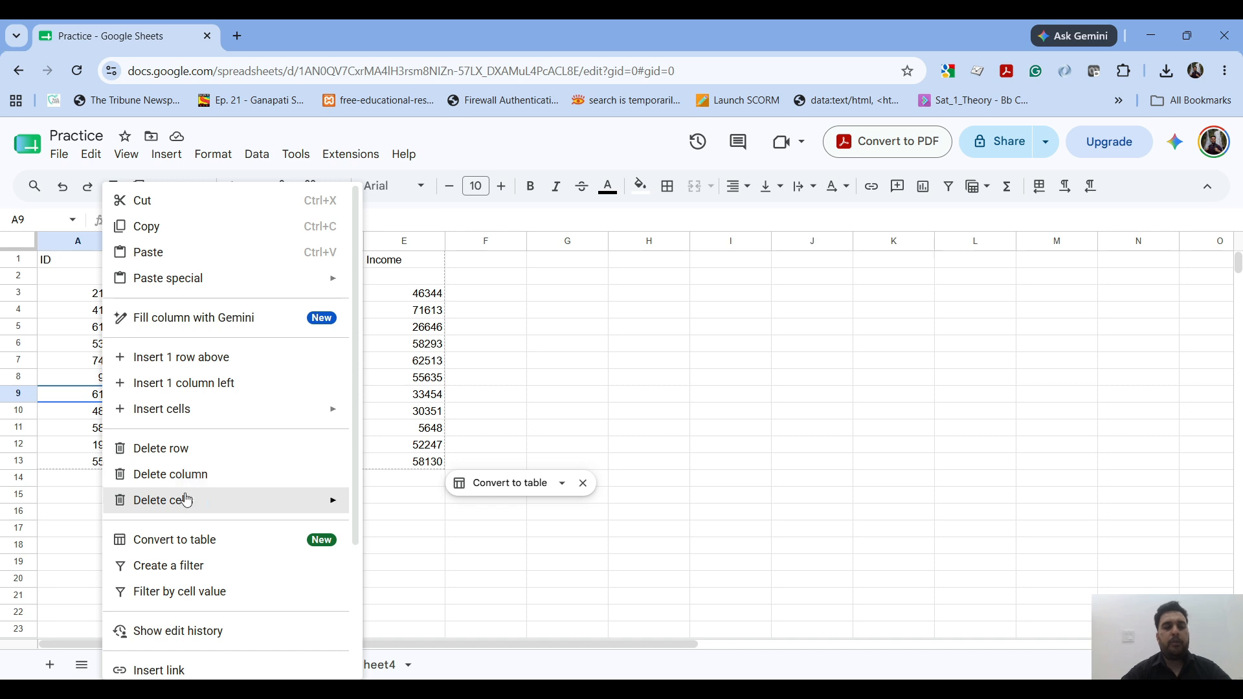
pyautogui.moveTo(187, 502)
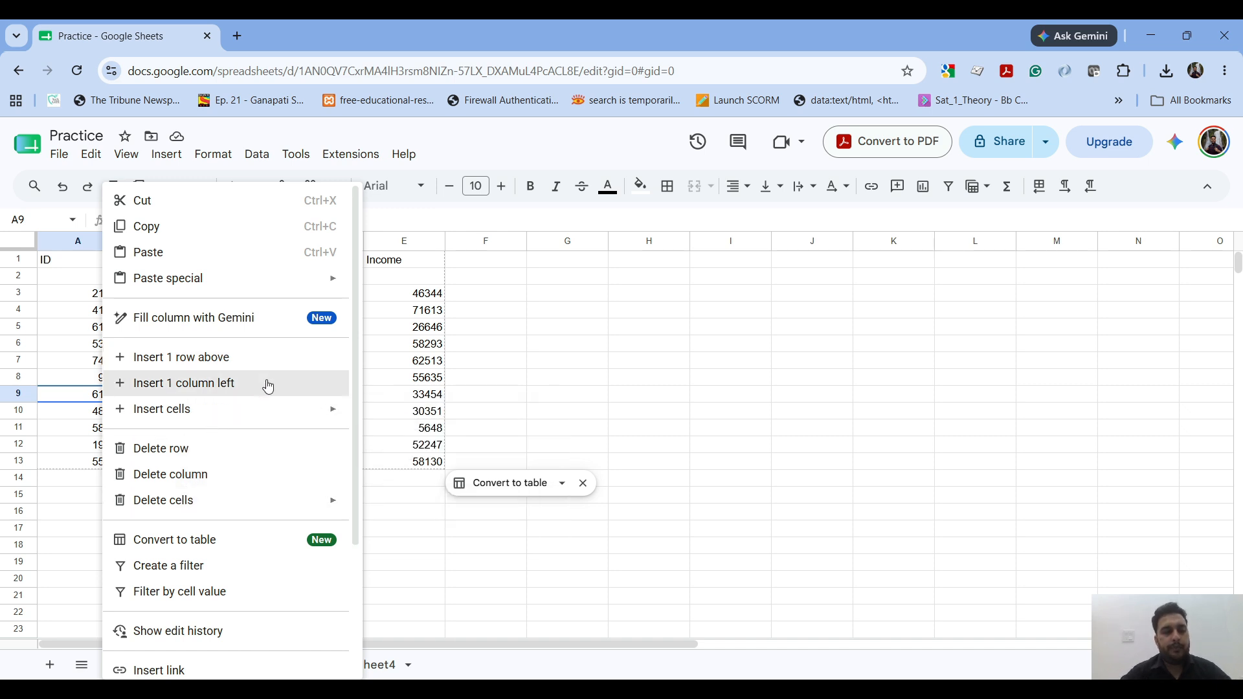
pyautogui.click(234, 360)
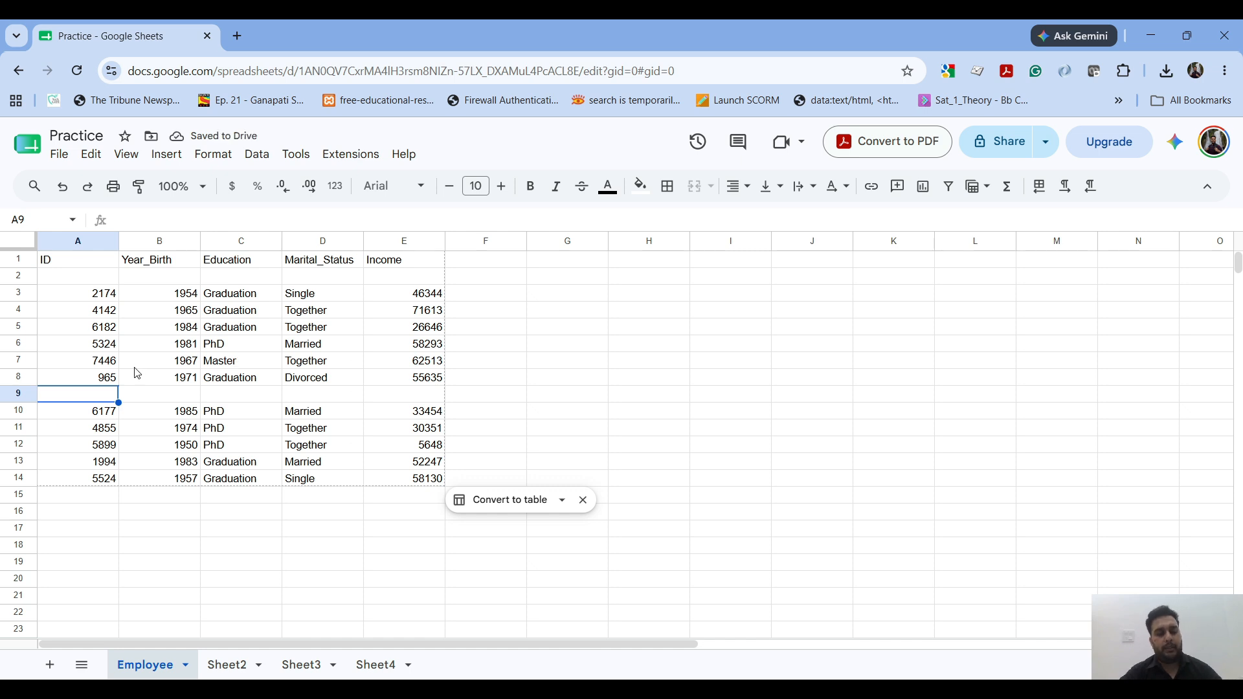
# Step: Insert two more blank rows above cell A9, one row at a time
pyautogui.hotkey('alt', 'i')
pyautogui.press('r')
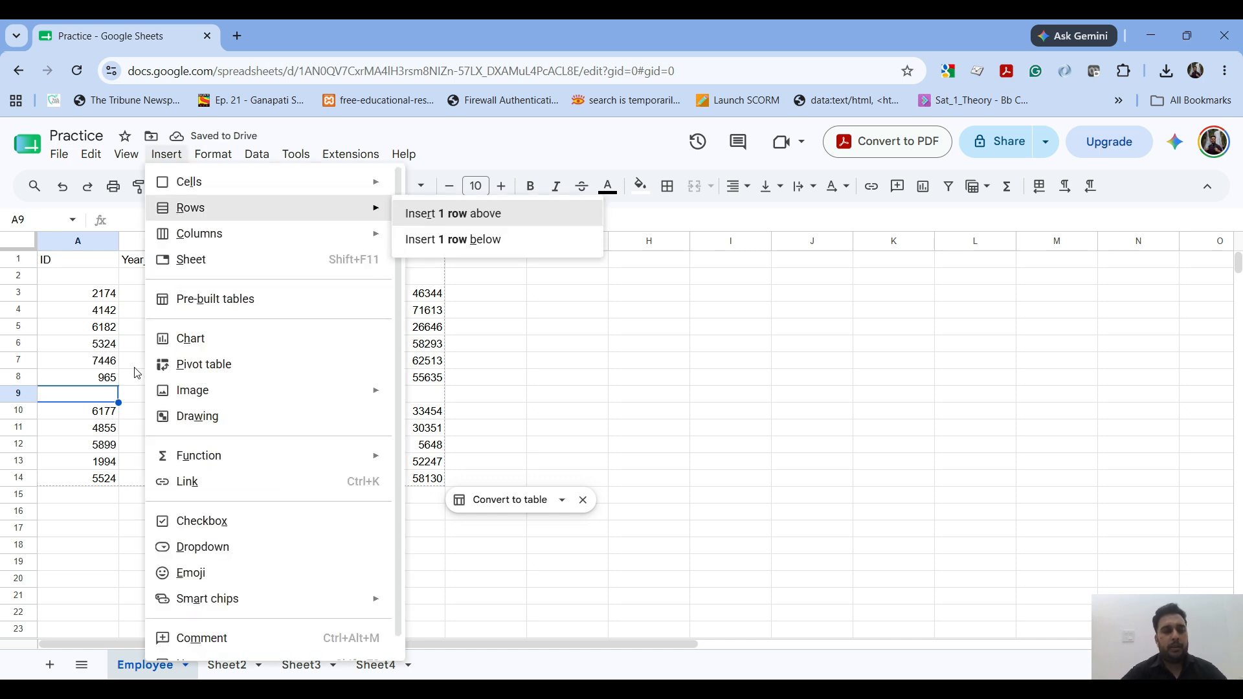
pyautogui.press('Return')
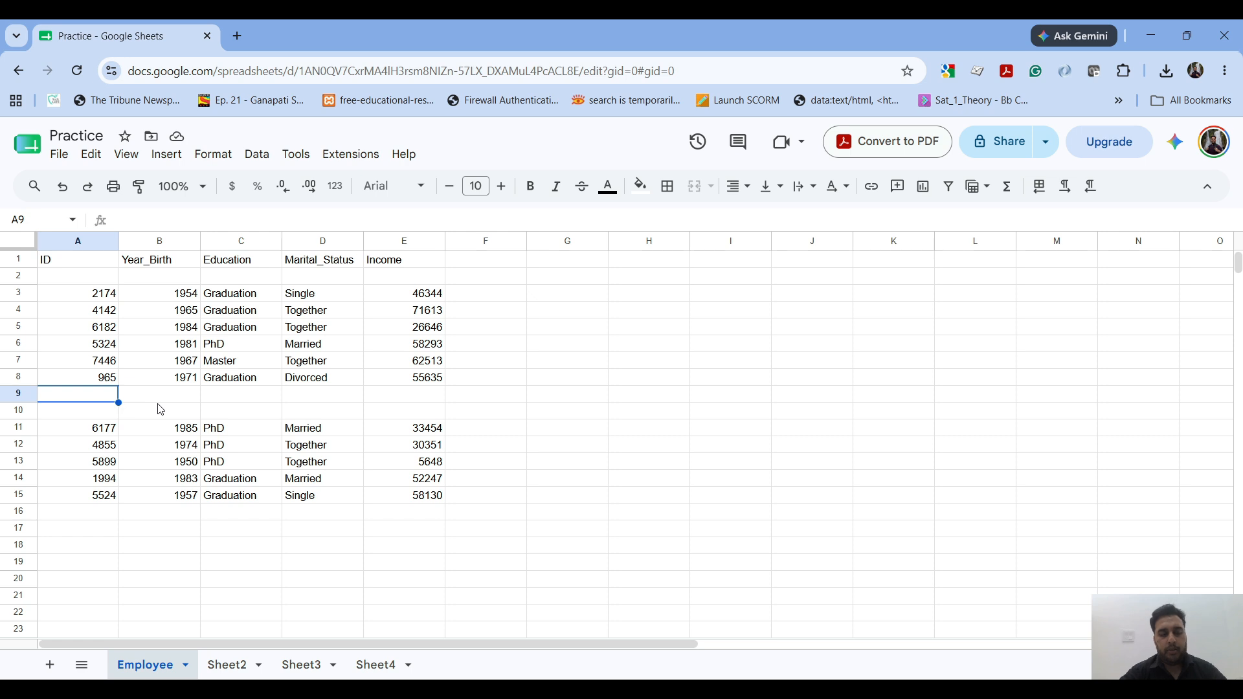
pyautogui.hotkey('alt', 'i')
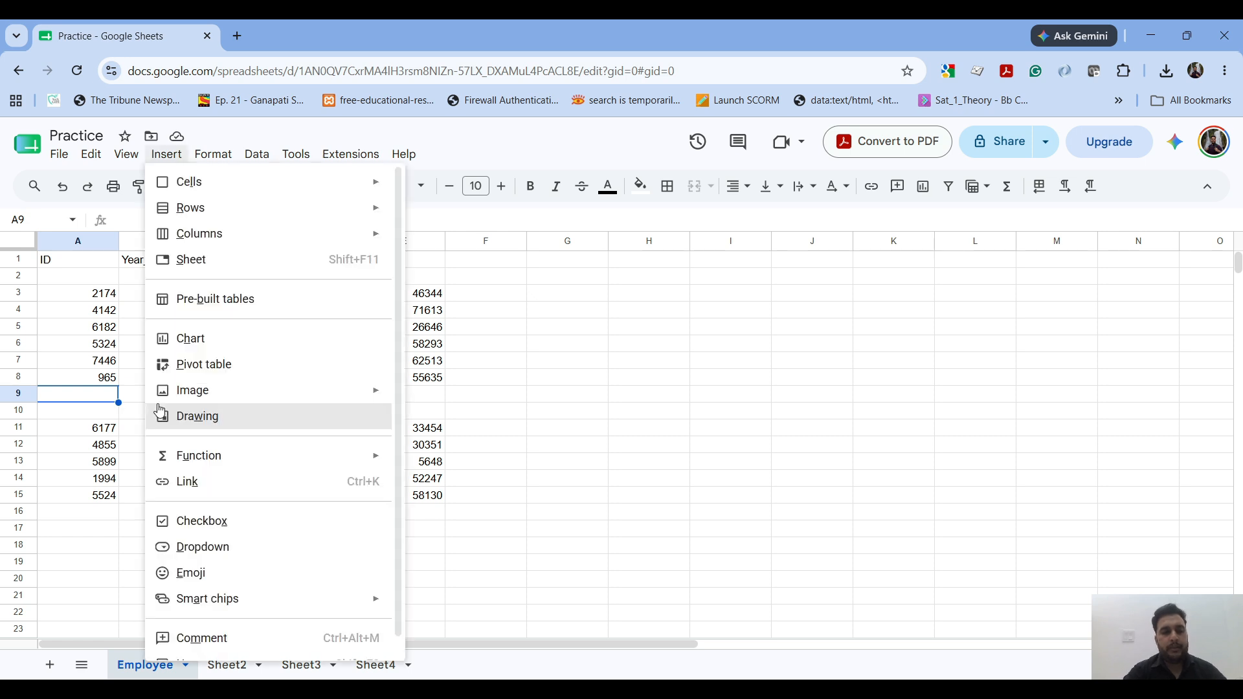
pyautogui.press('r')
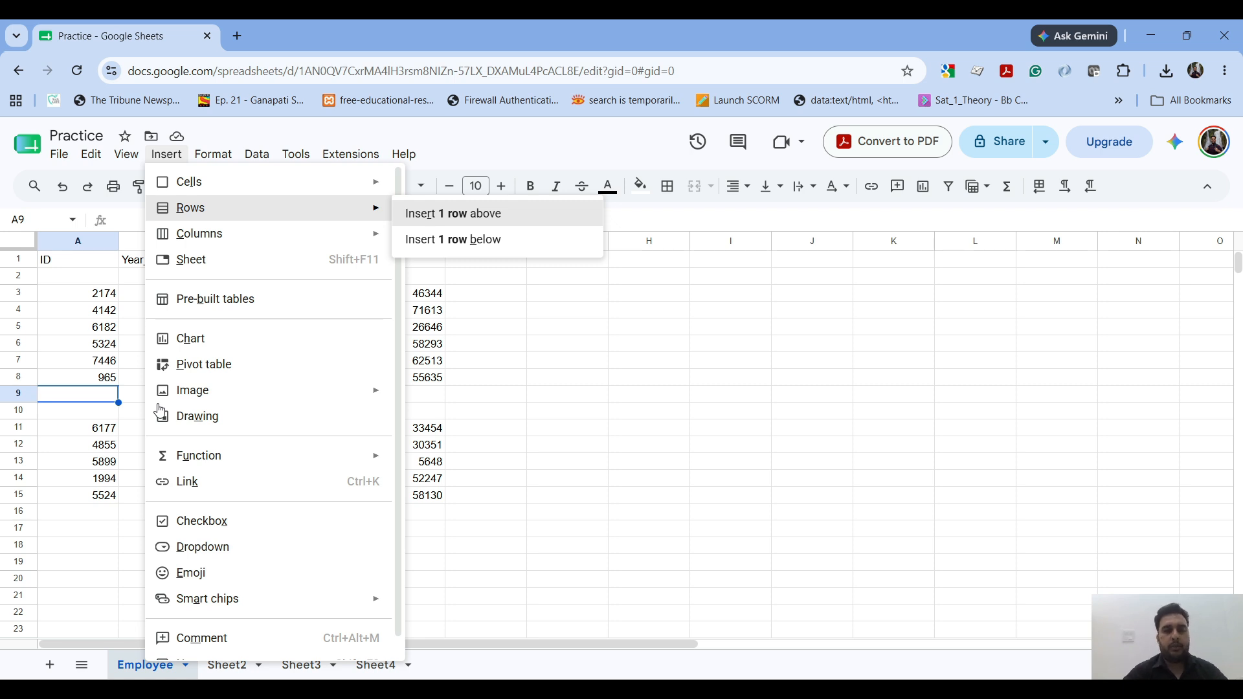
pyautogui.press('Return')
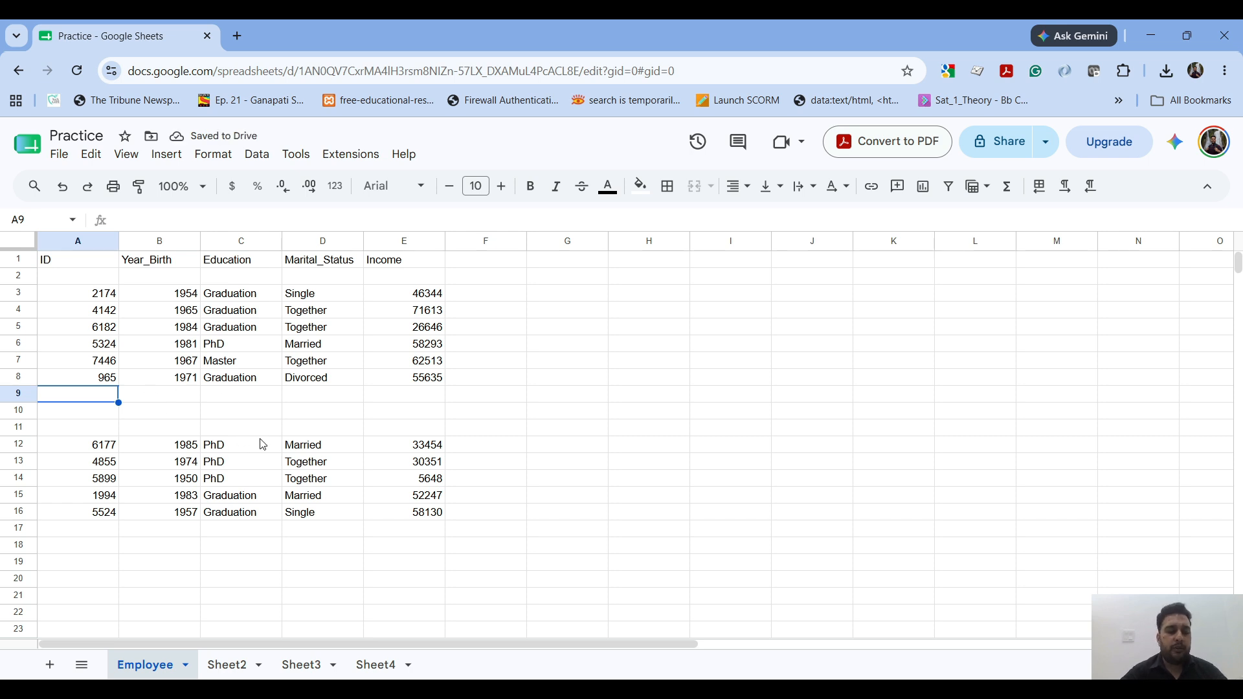
# Step: Insert two rows above the selected cells A9:A10 in one go and extend the selection to A9:A12
pyautogui.hotkey('shift', 'Down')
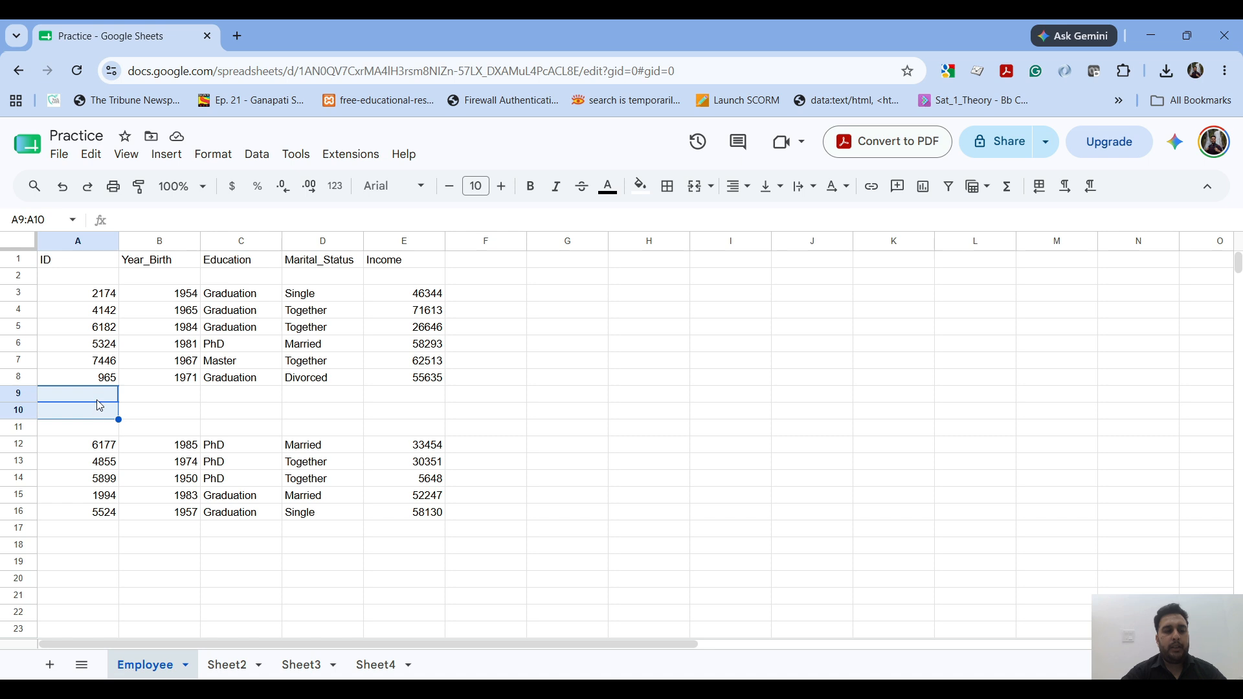
pyautogui.hotkey('alt', 'i')
pyautogui.press('r')
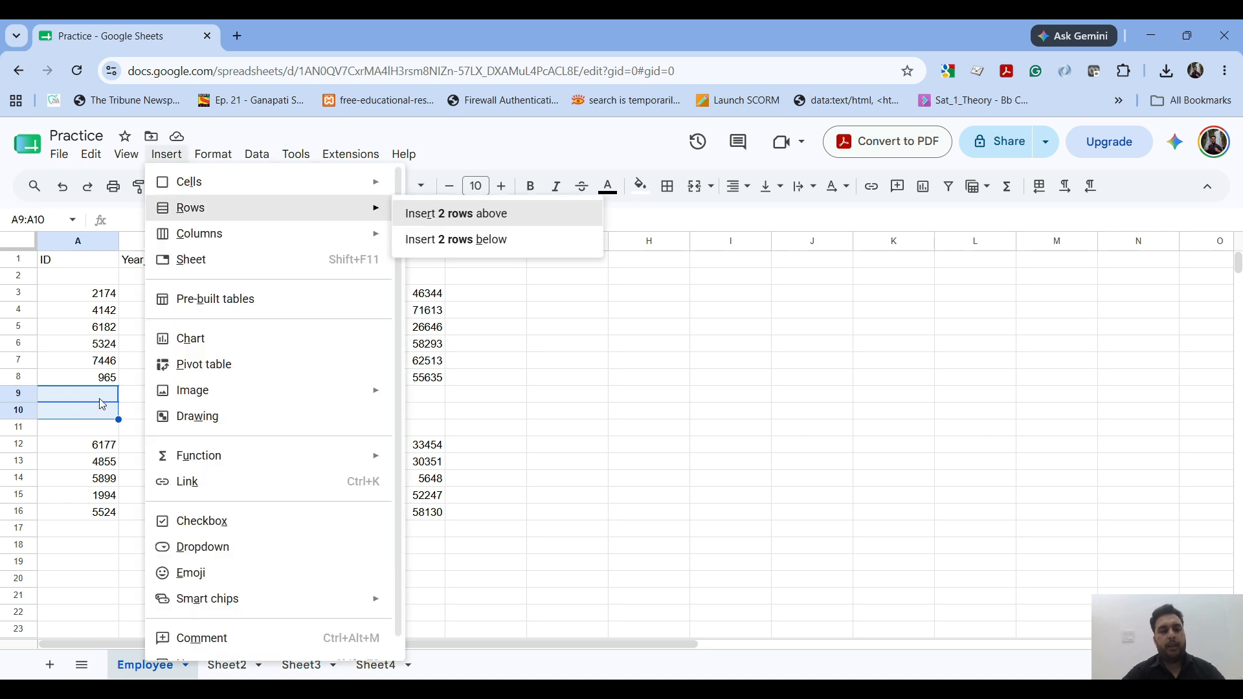
pyautogui.press('Return')
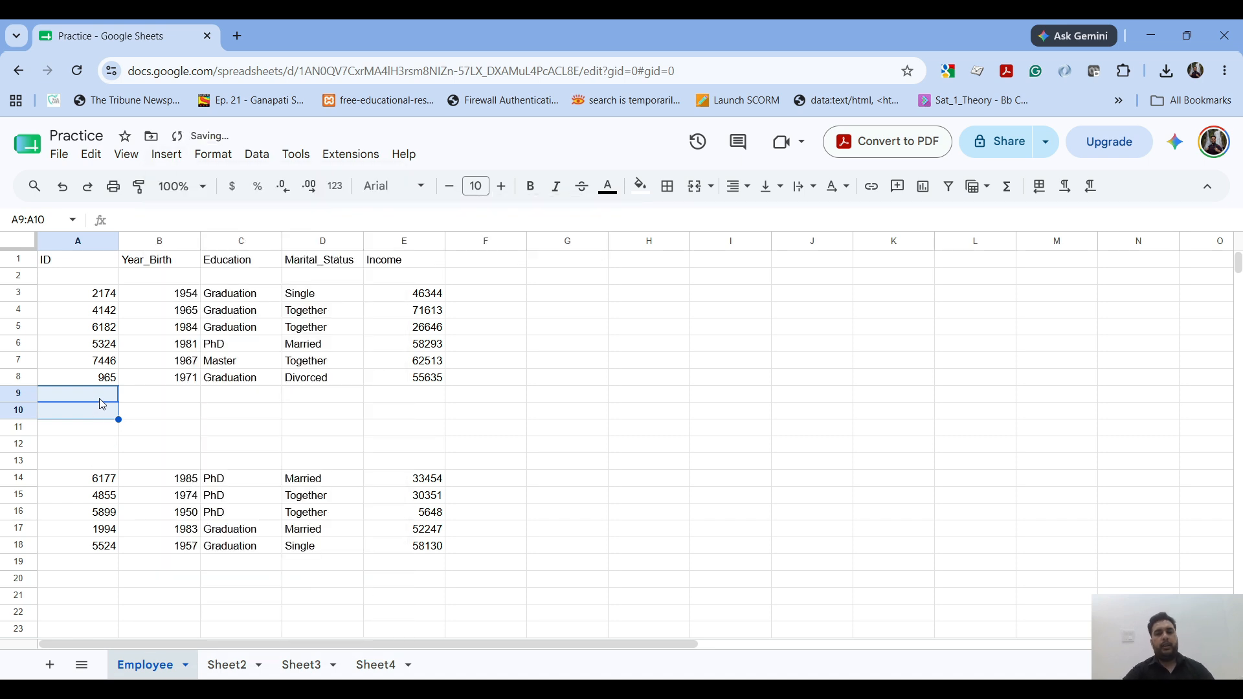
pyautogui.hotkey('shift', 'Down')
pyautogui.hotkey('shift', 'Down')
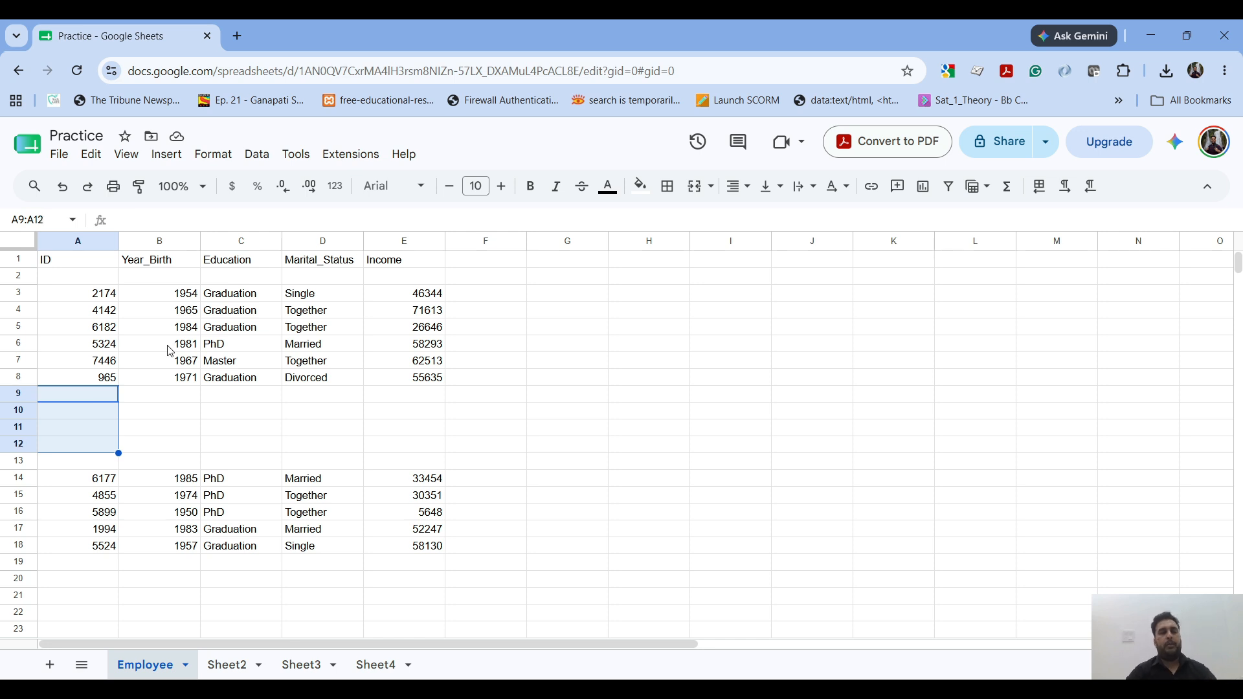
pyautogui.click(221, 330)
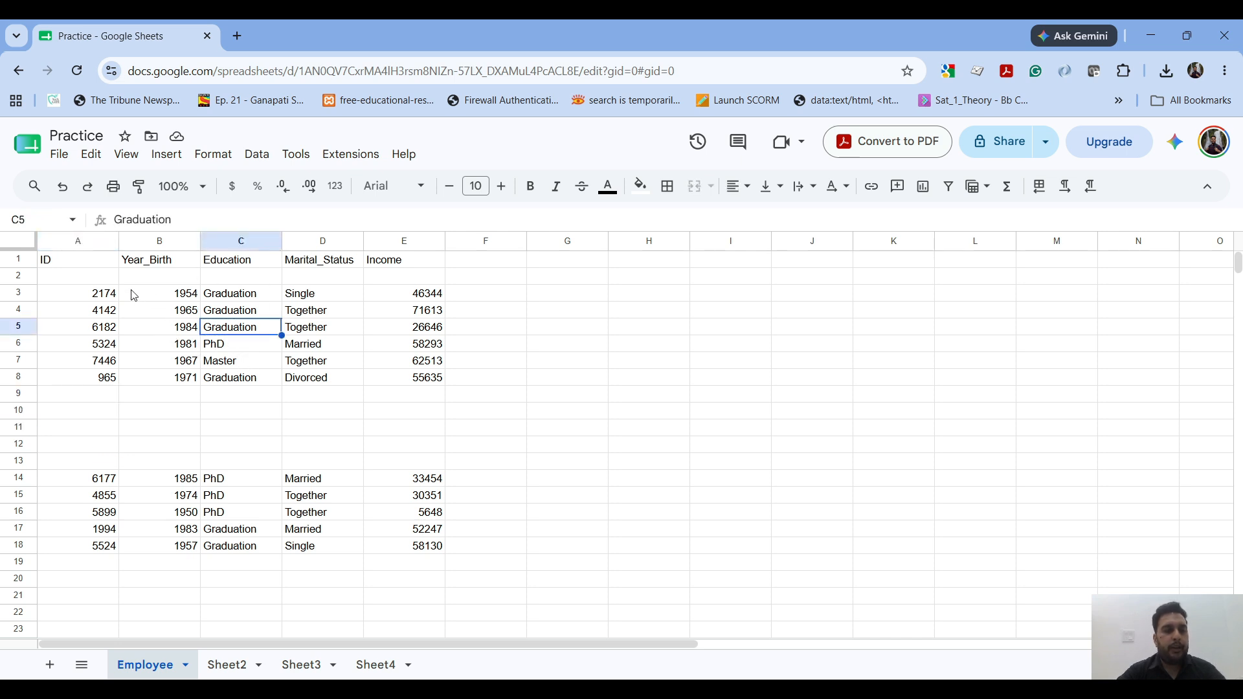
pyautogui.click(217, 159)
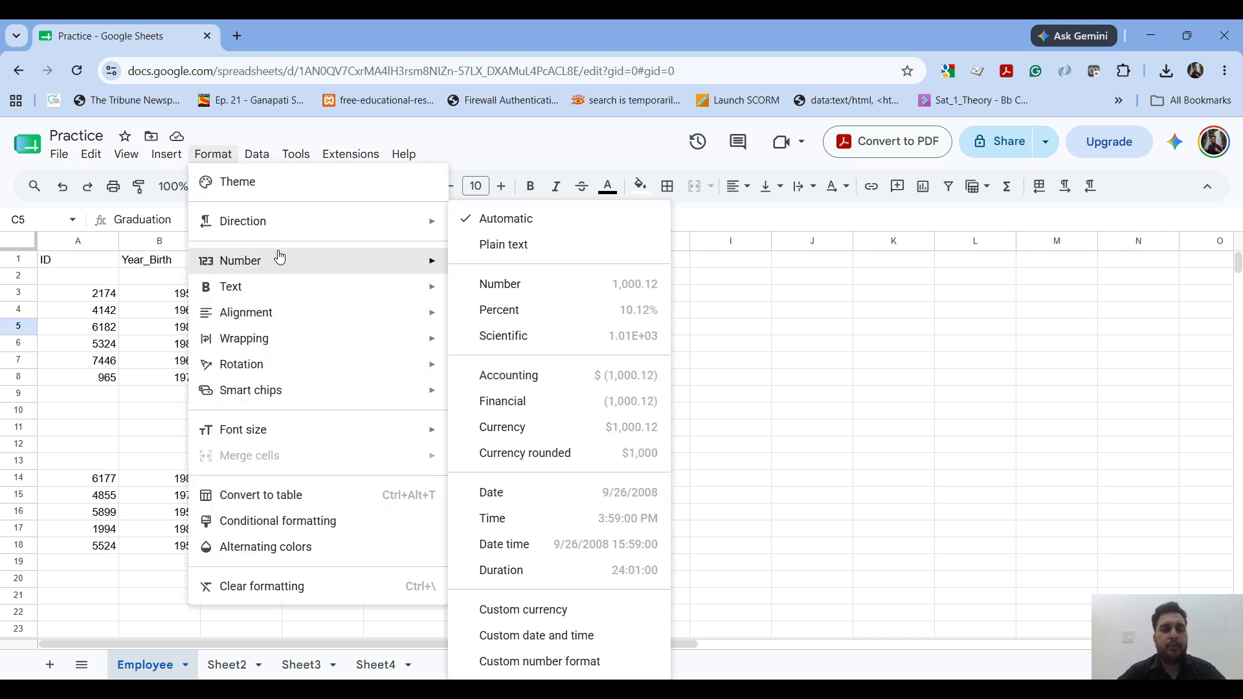
pyautogui.click(568, 262)
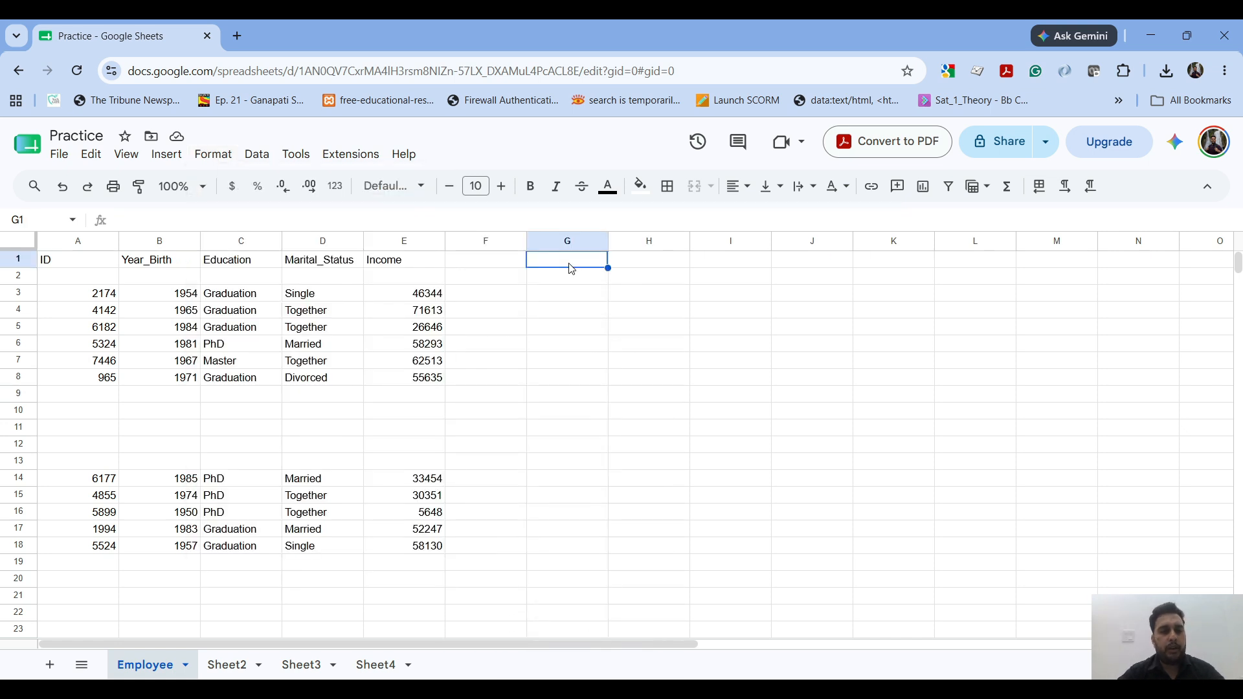
pyautogui.moveTo(113, 302); pyautogui.dragTo(113, 553)
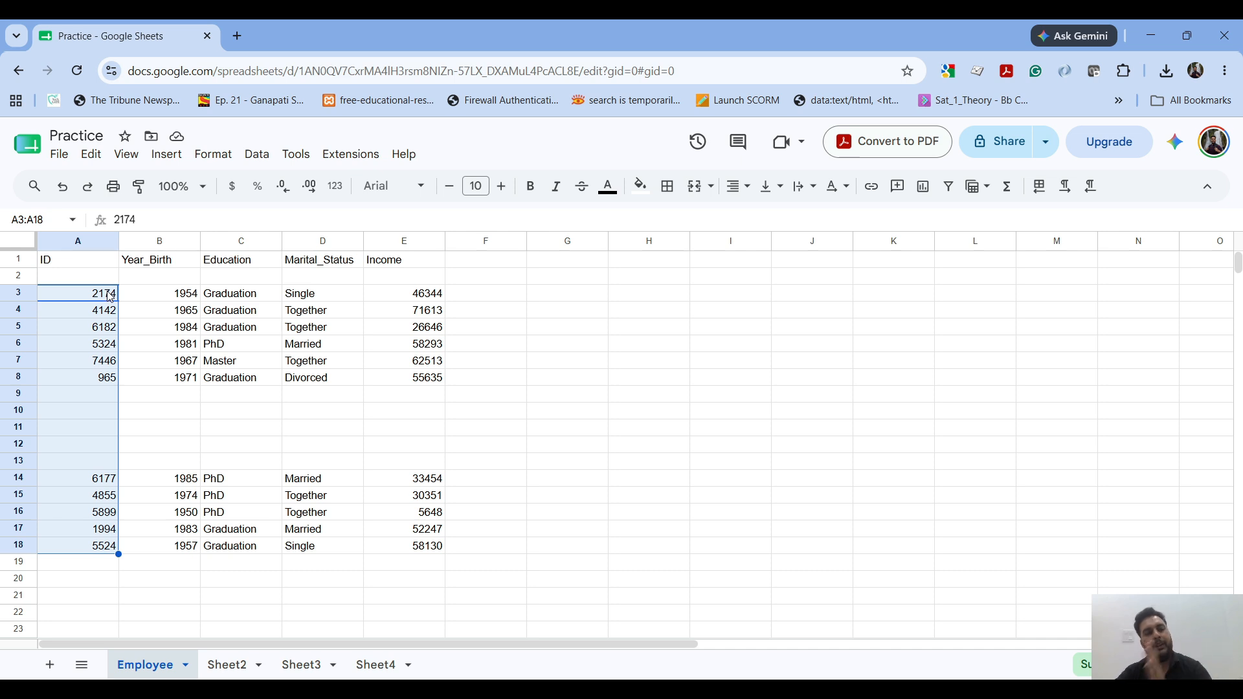
pyautogui.click(227, 296)
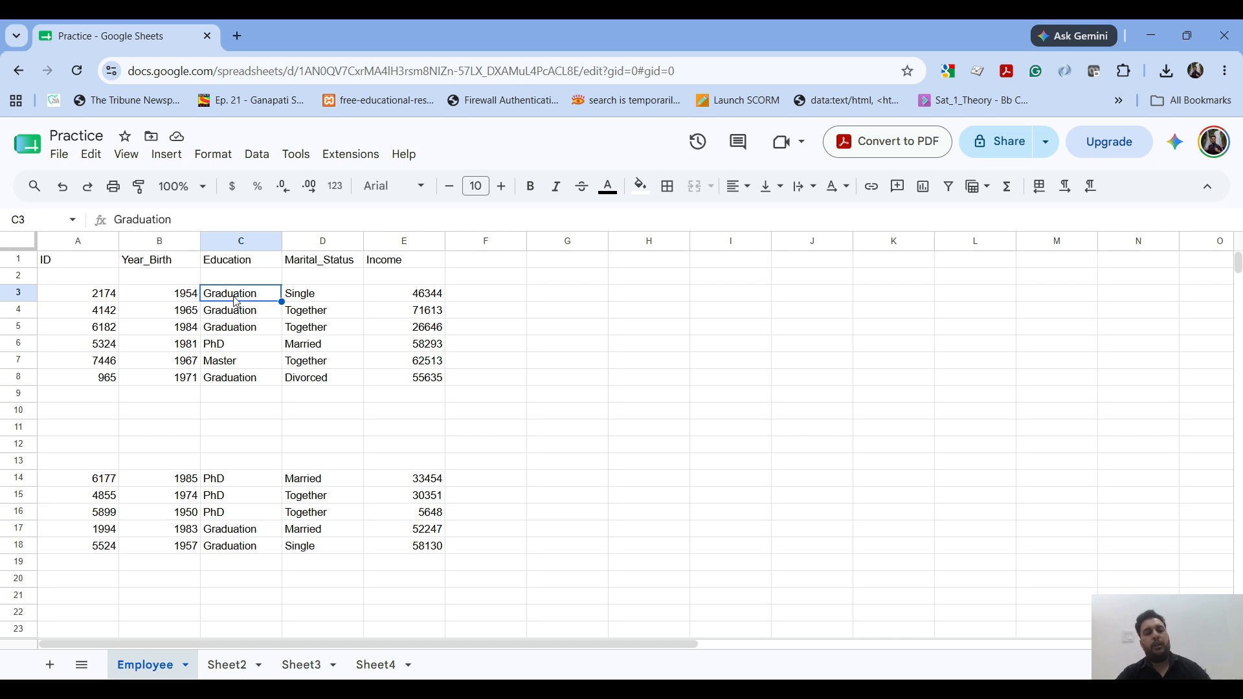
# Step: Delete the five blank rows 9 to 13 of the Employee sheet in one go
pyautogui.click(57, 400)
pyautogui.hotkey('shift', 'Down')
pyautogui.hotkey('shift', 'Down')
pyautogui.hotkey('shift', 'Down')
pyautogui.hotkey('shift', 'Down')
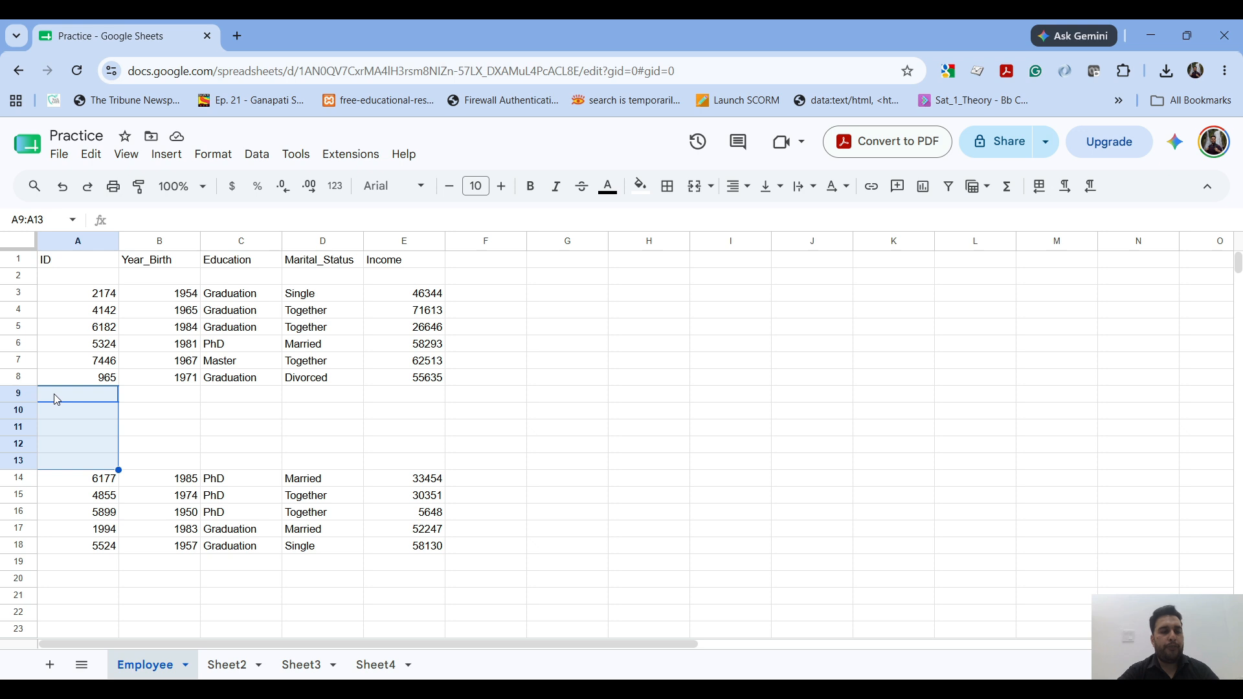
pyautogui.rightClick(56, 400)
pyautogui.click(156, 411)
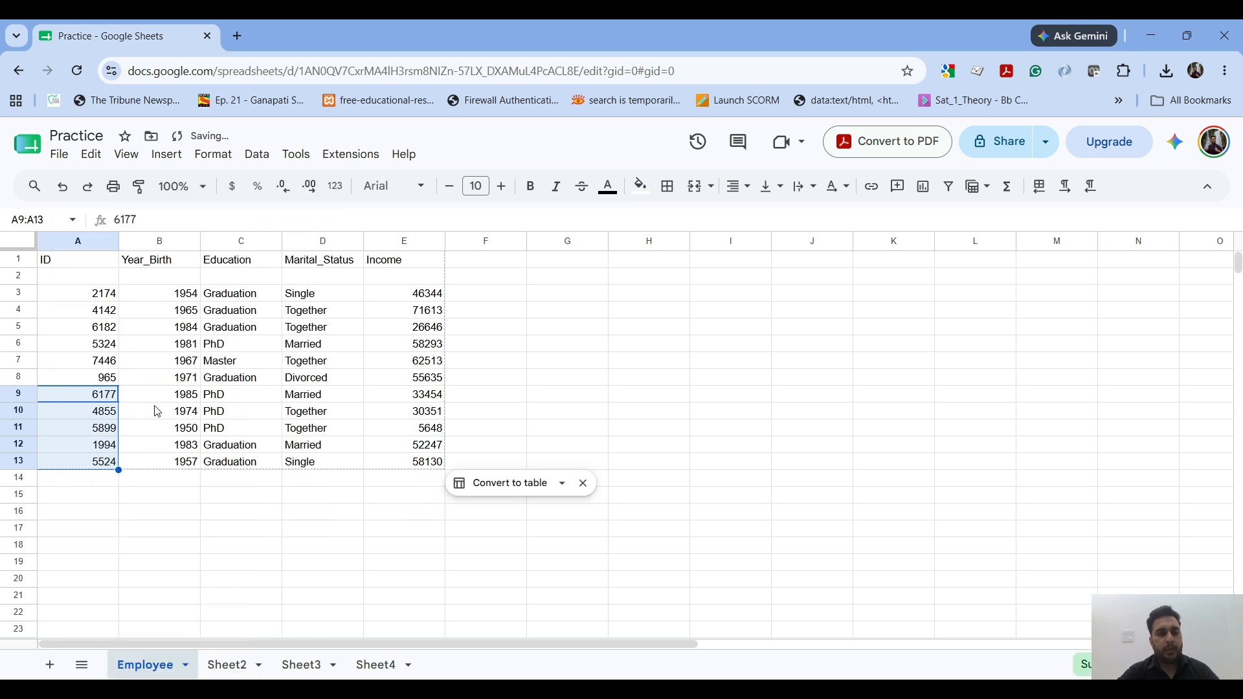
# Step: Center the data in cells A3:E13 horizontally
pyautogui.moveTo(88, 295); pyautogui.dragTo(442, 464)
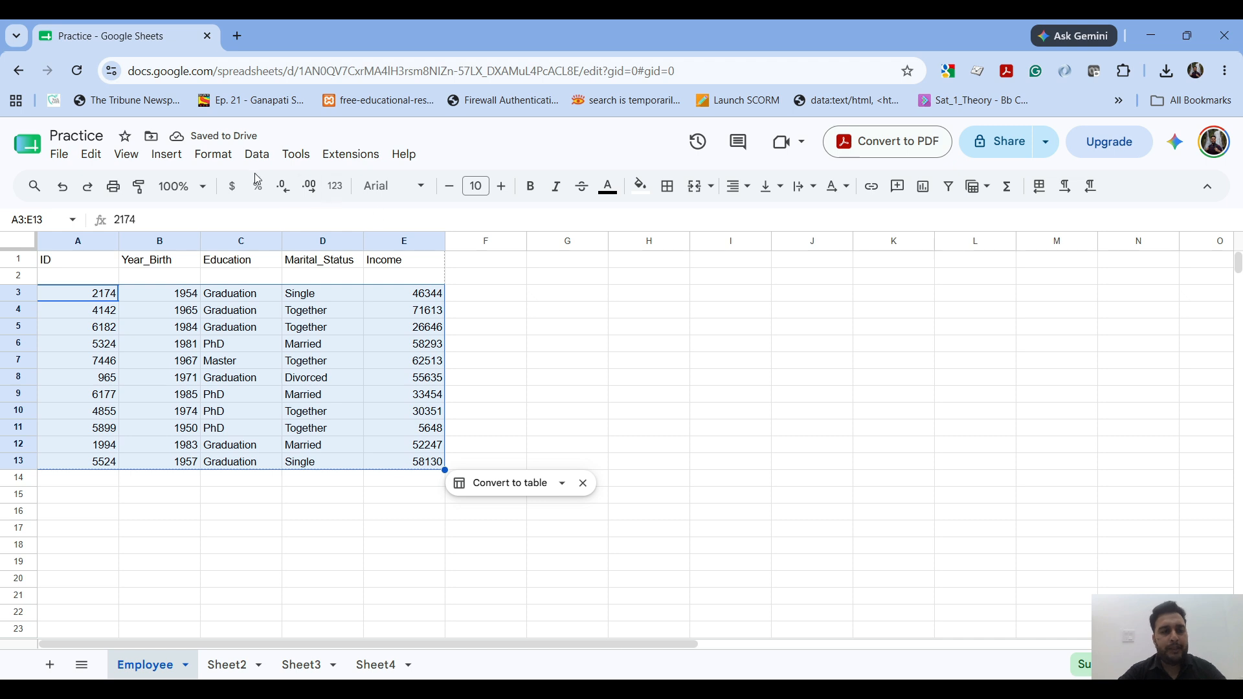
pyautogui.click(213, 154)
pyautogui.moveTo(309, 319)
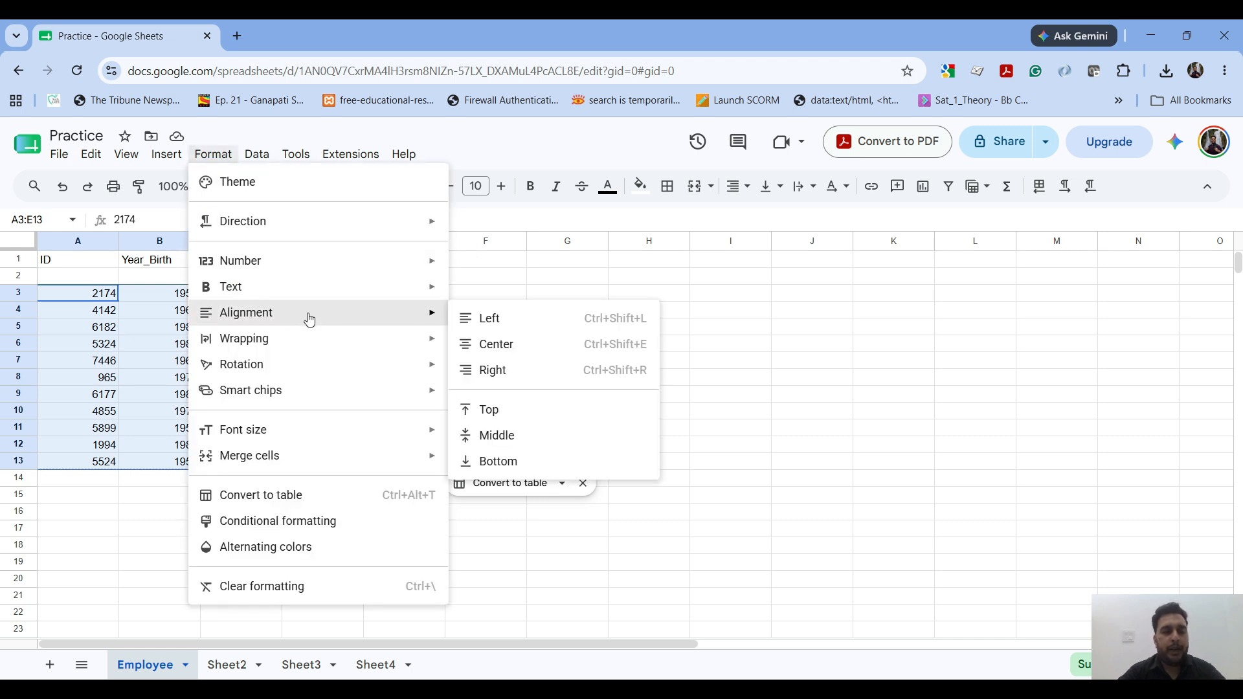
pyautogui.click(500, 347)
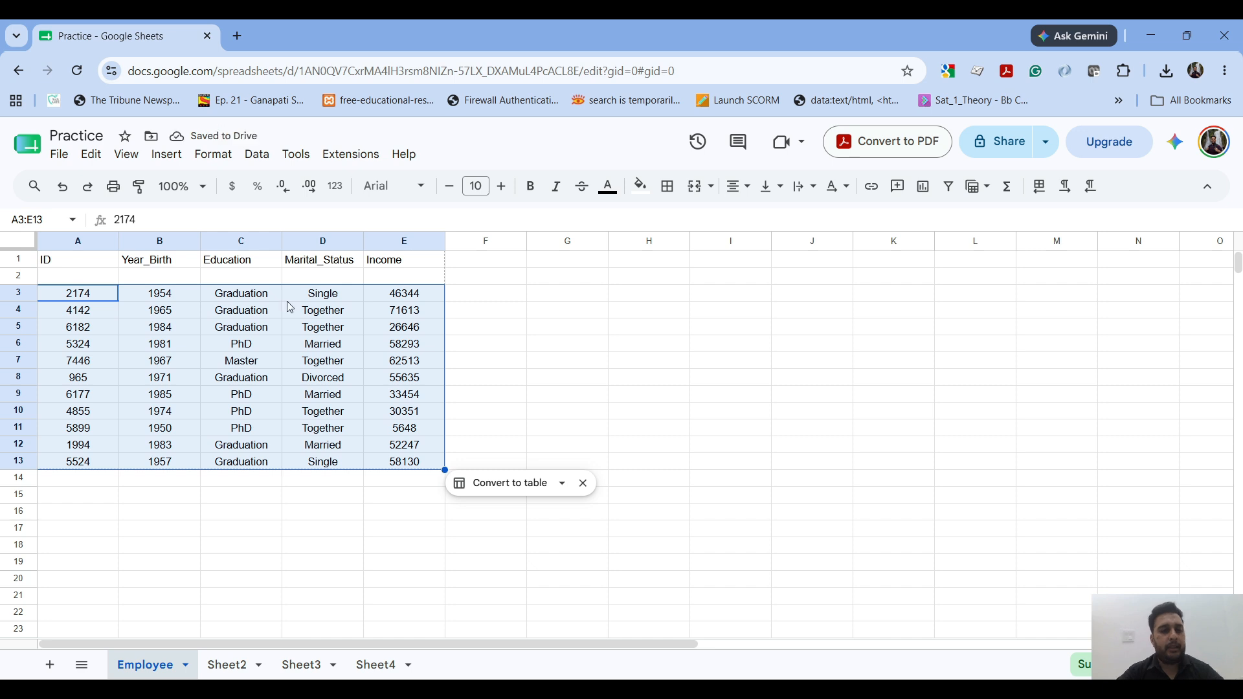
# Step: Center the column headings in cells A1:E1 horizontally
pyautogui.moveTo(97, 263); pyautogui.dragTo(381, 262)
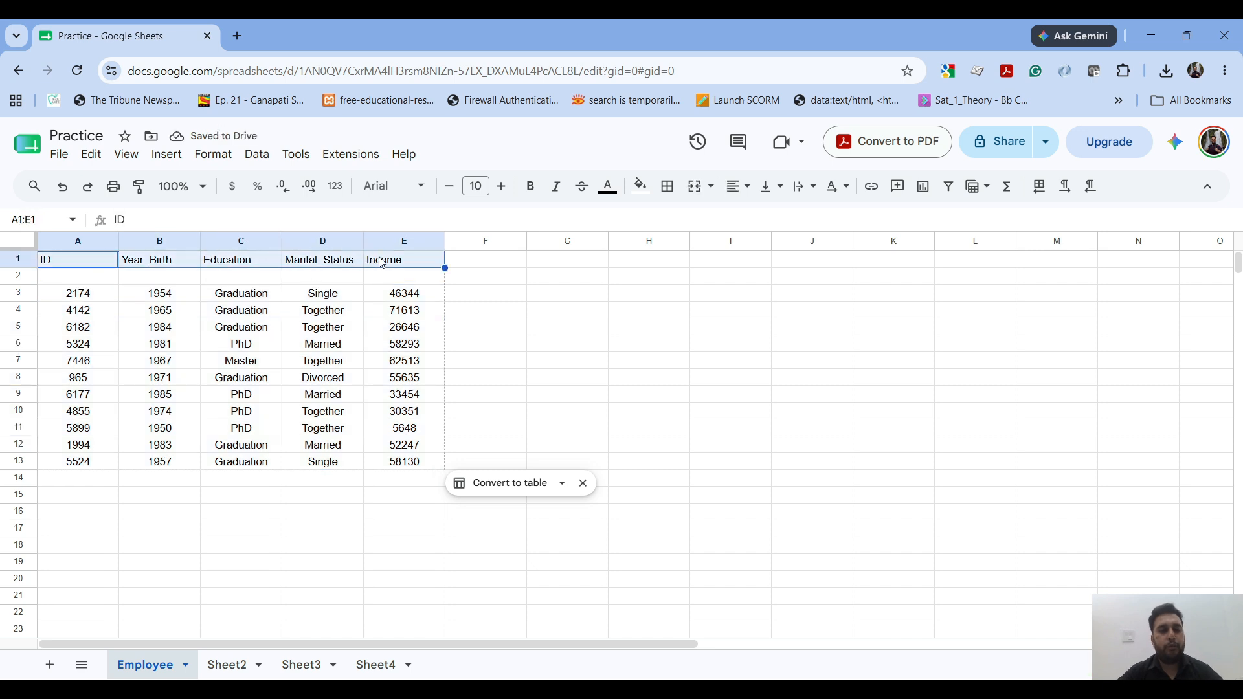
pyautogui.click(213, 155)
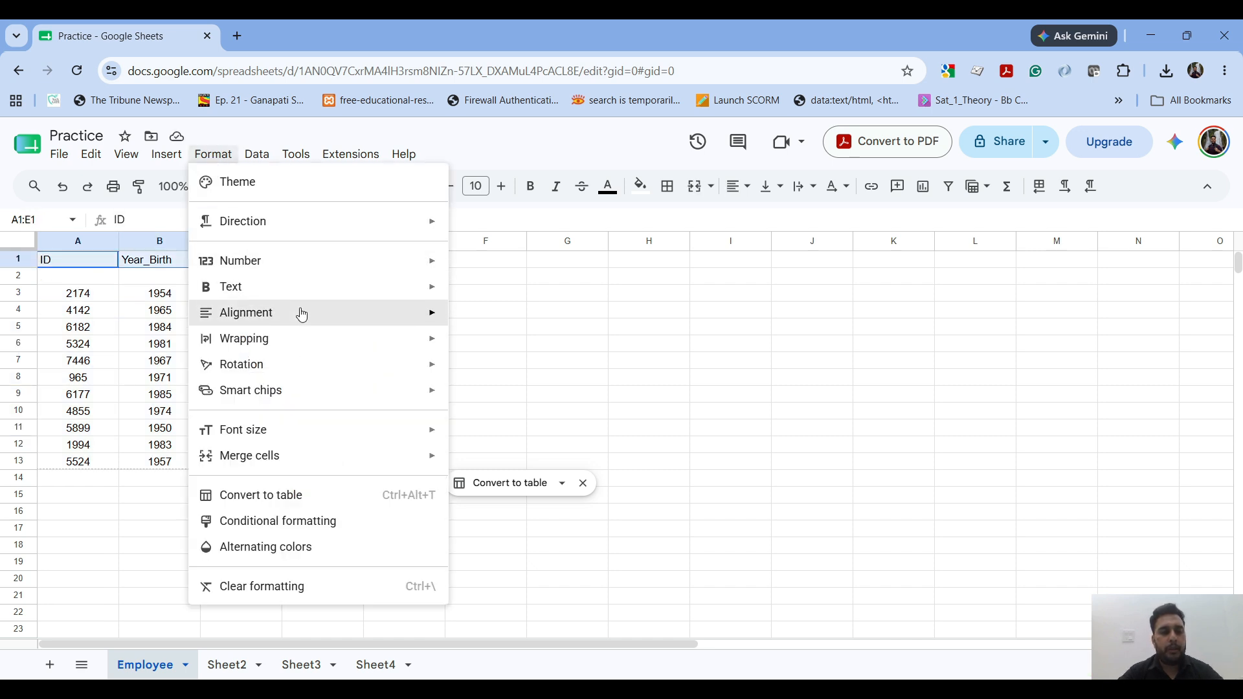
pyautogui.moveTo(302, 314)
pyautogui.click(507, 348)
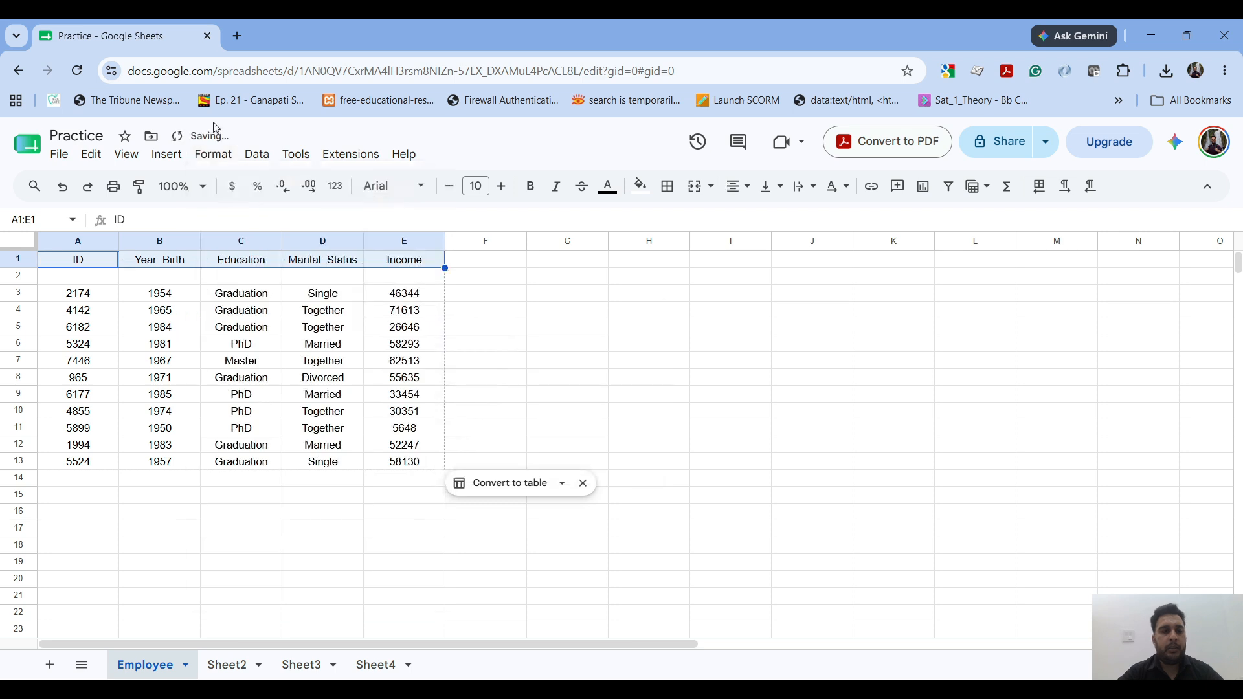
pyautogui.click(213, 155)
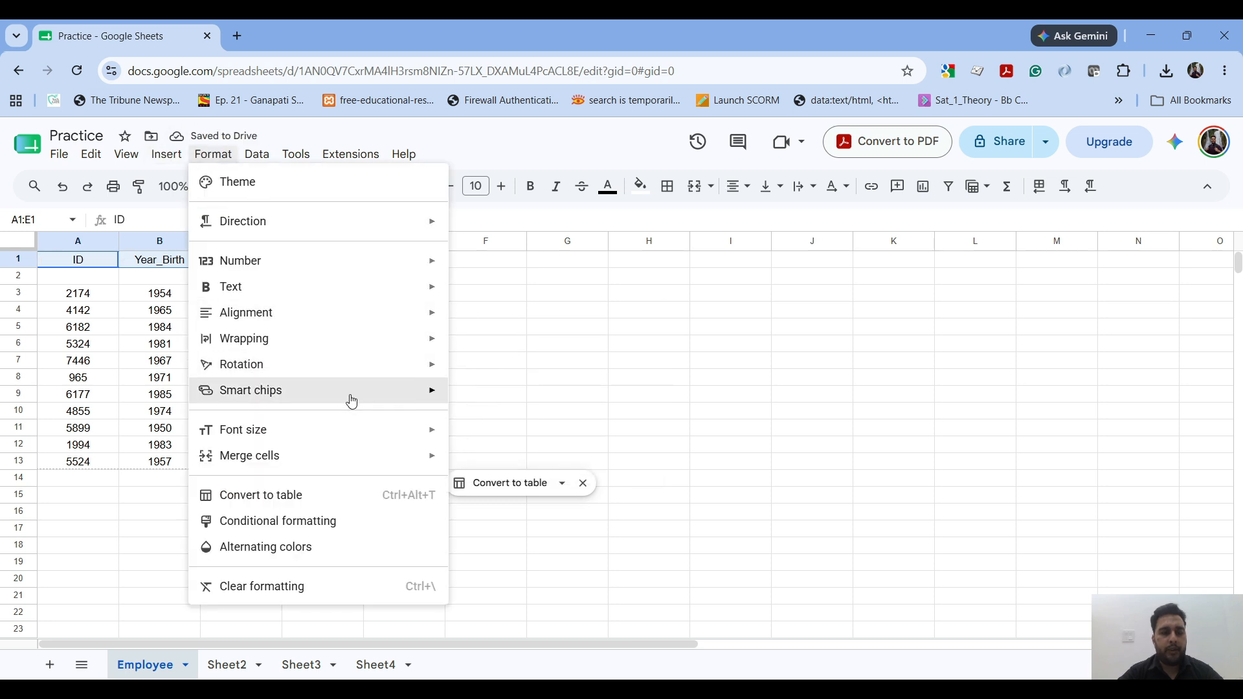
pyautogui.moveTo(391, 324)
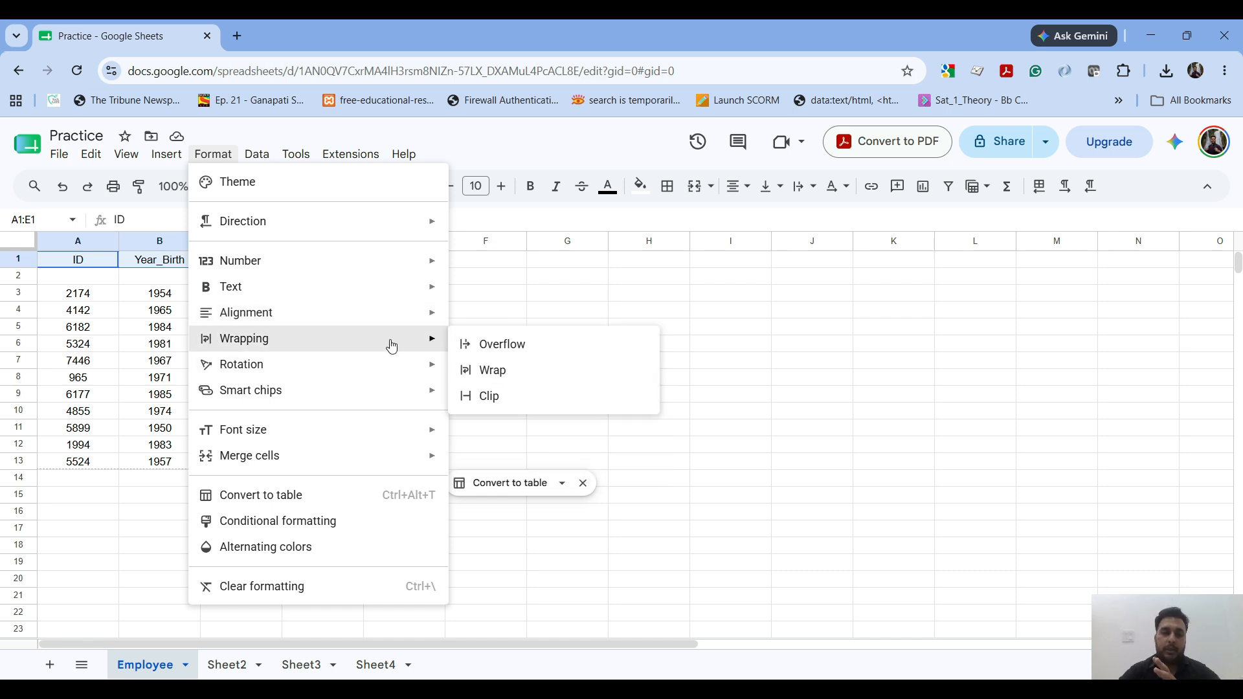
pyautogui.click(559, 312)
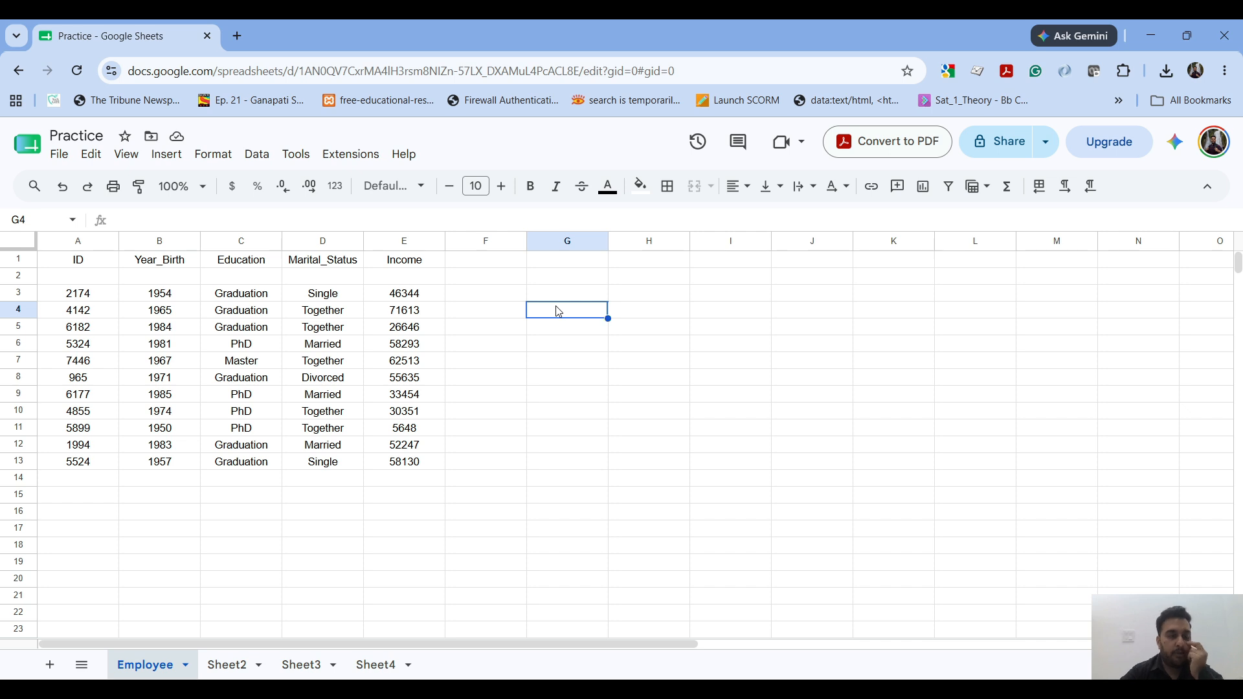
# Step: Add the heading Description in cell F1, beside the Income column
pyautogui.click(457, 268)
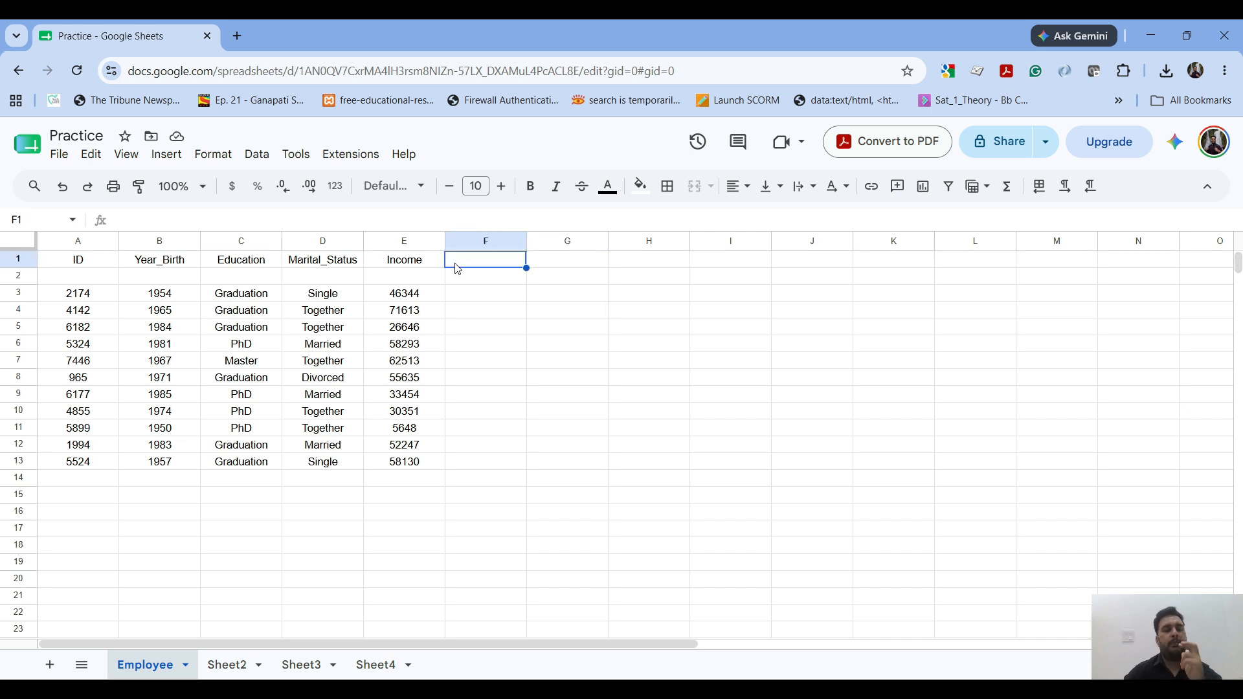
pyautogui.write('Desc')
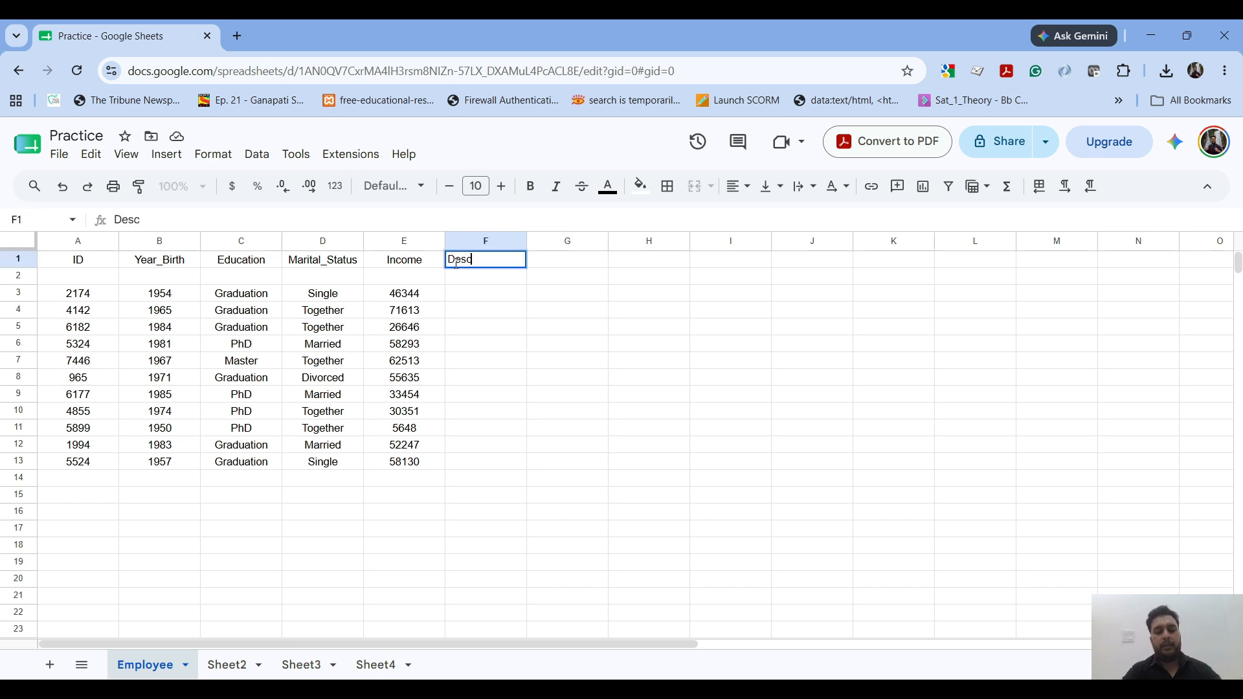
pyautogui.write('ription')
pyautogui.press('Return')
pyautogui.press('Down')
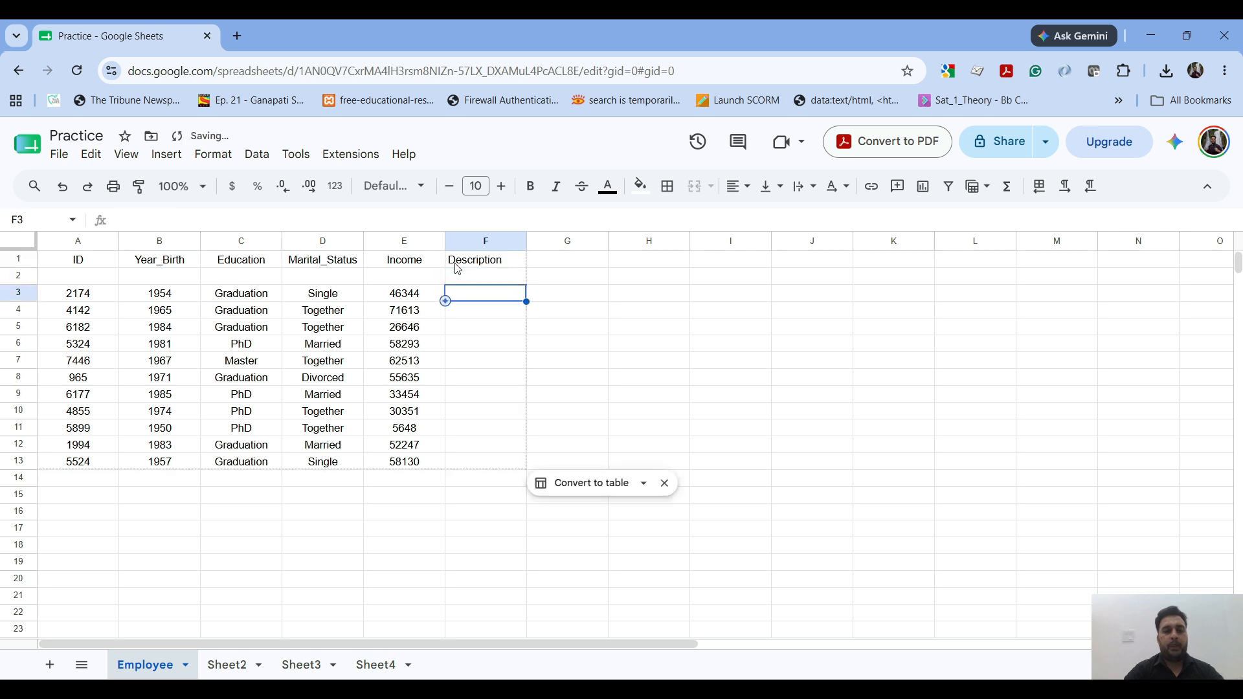
# Step: Enter the text "This person lives in Mumbai and working as software engineer" in cell F3
pyautogui.write('Thi')
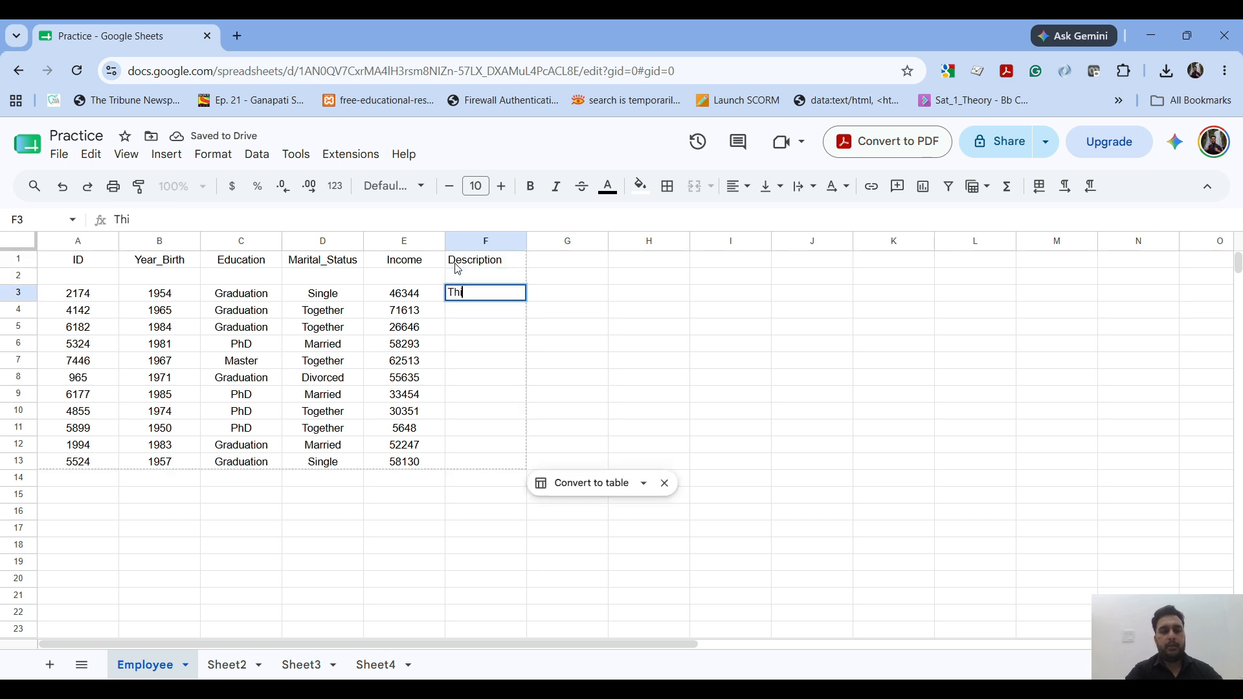
pyautogui.write('s person lives in')
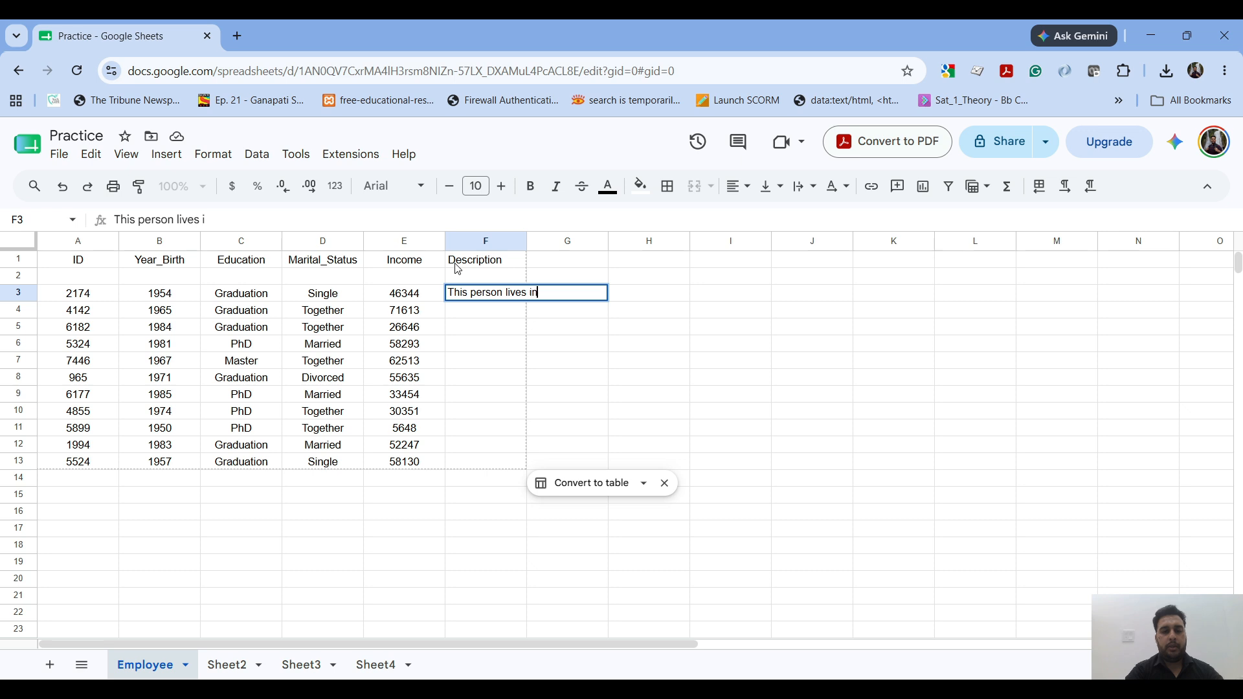
pyautogui.write(' Mumb')
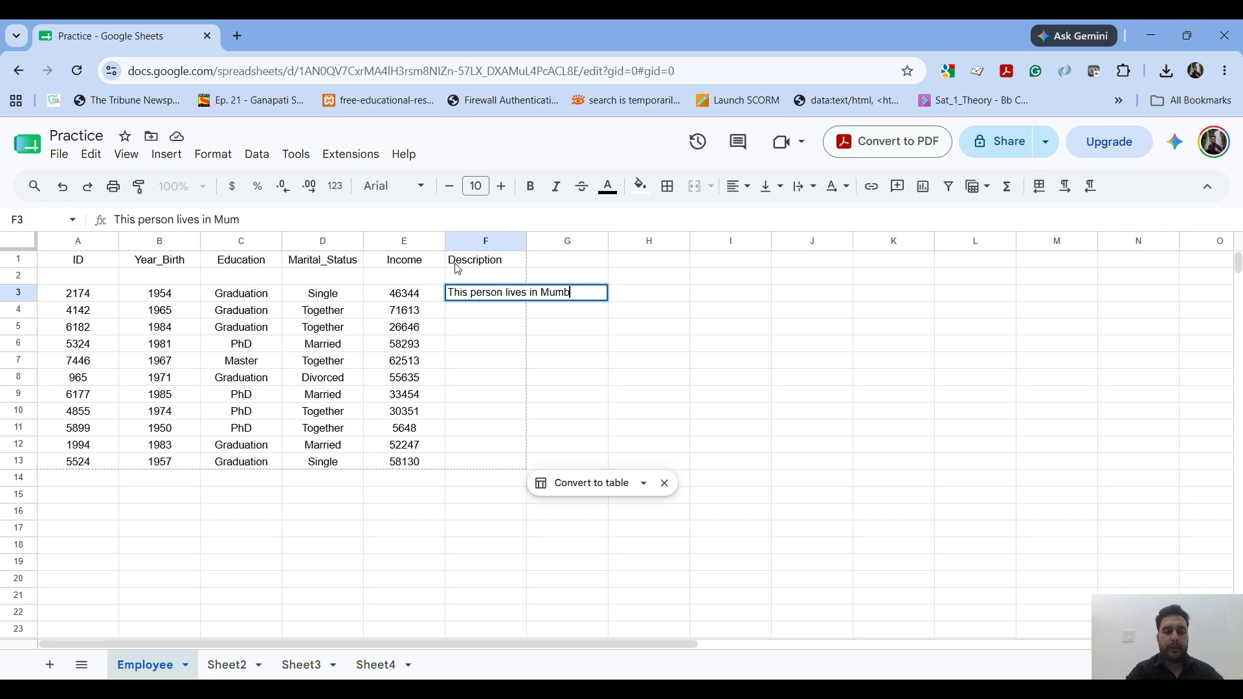
pyautogui.write('ai and wo')
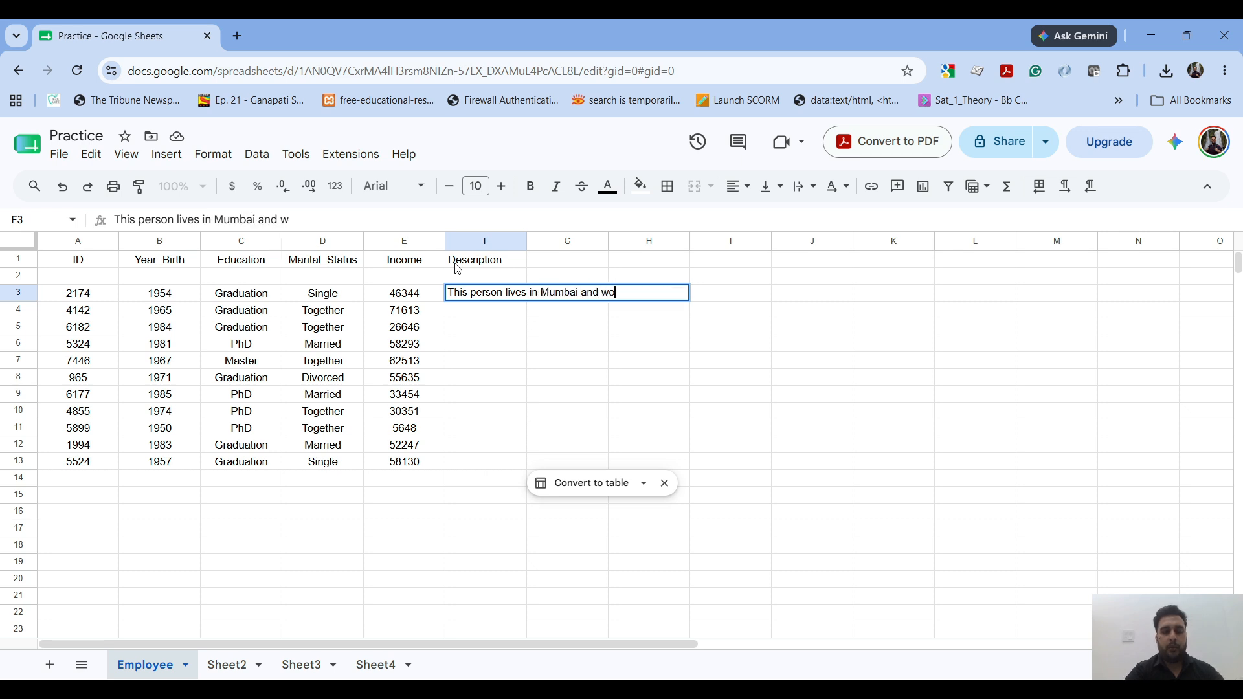
pyautogui.write('rking as s')
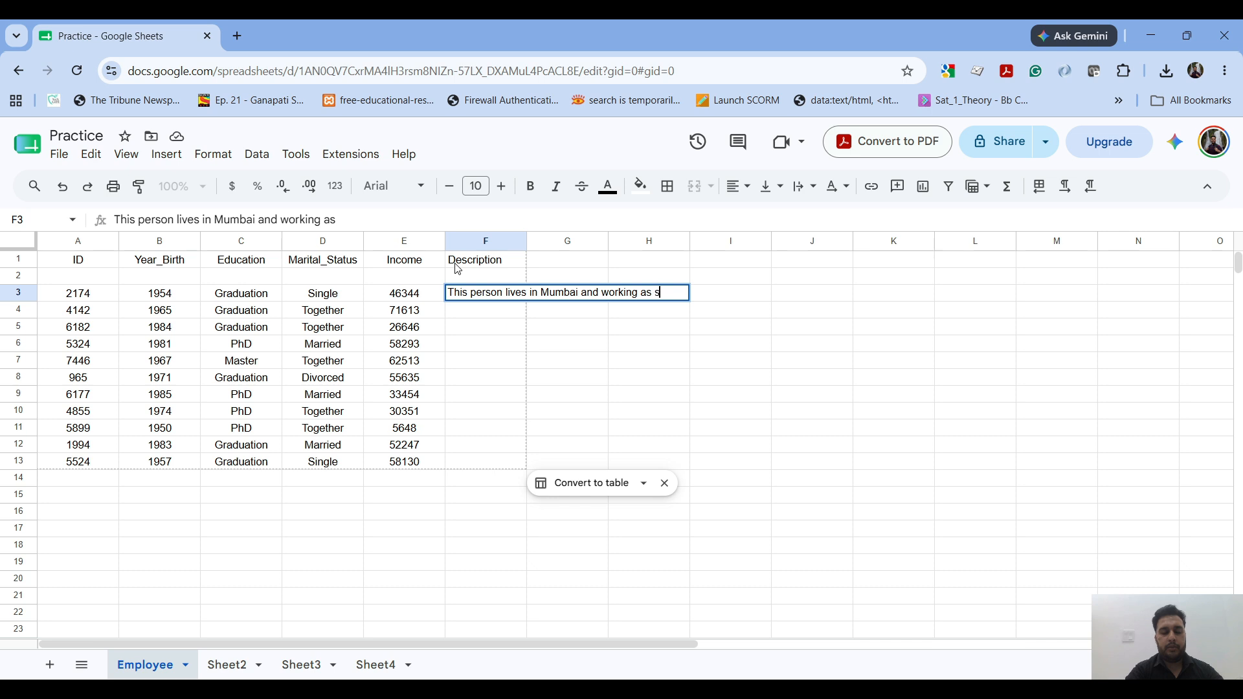
pyautogui.write('oftware engineer')
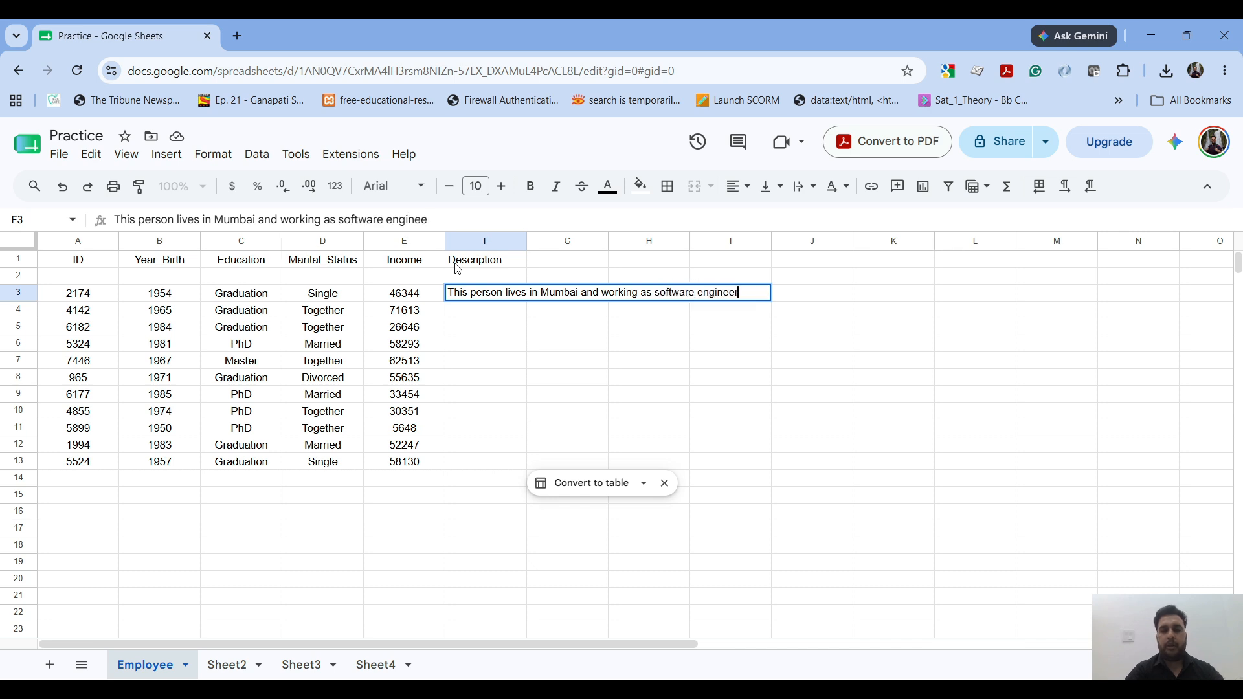
pyautogui.press('Tab')
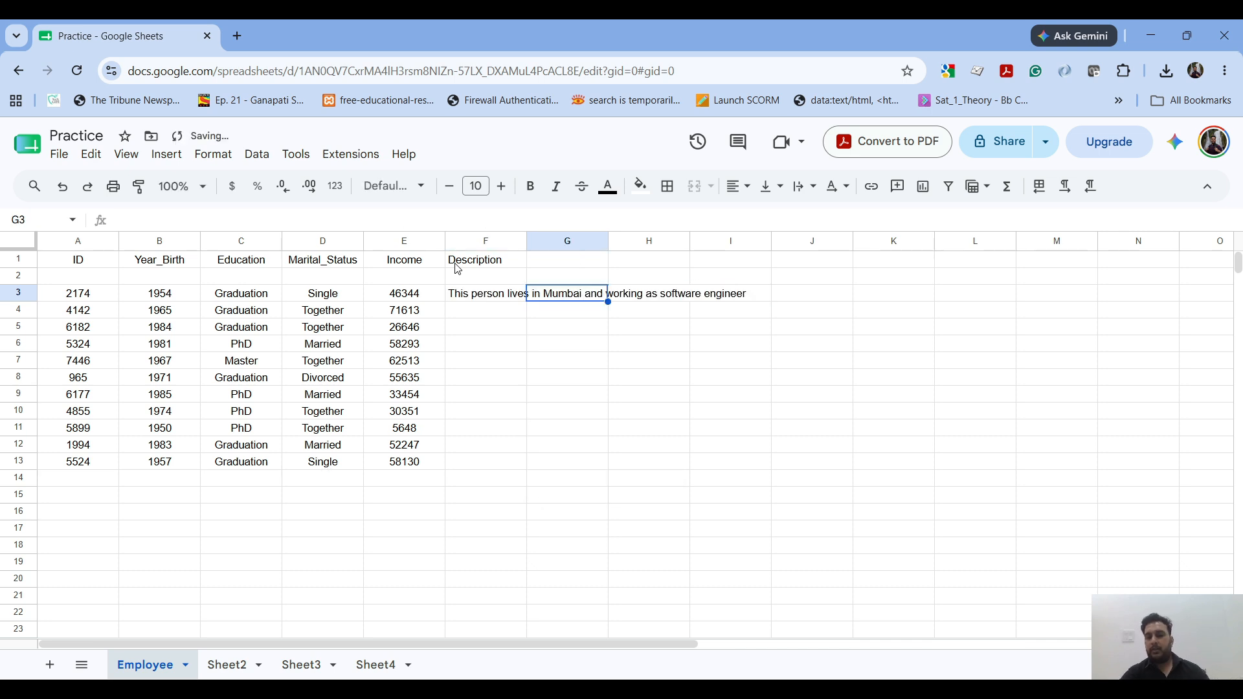
# Step: Add the heading Age in cell G1 and enter 32 in cell G3
pyautogui.click(472, 296)
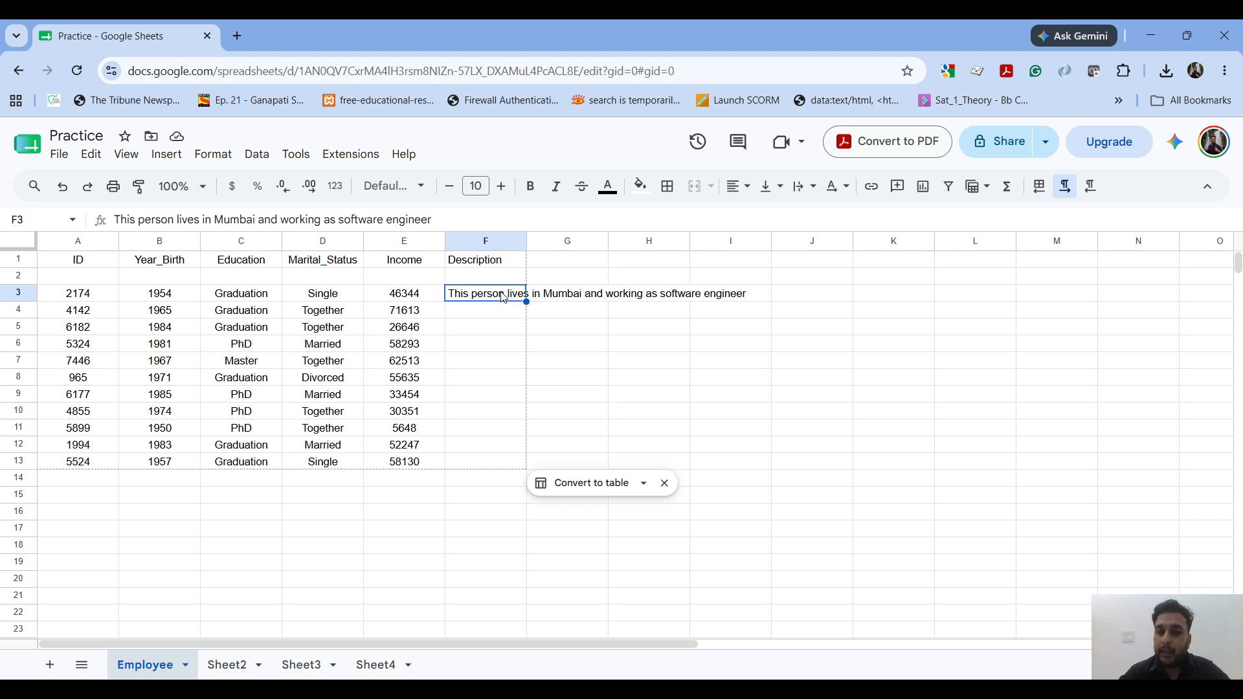
pyautogui.click(558, 301)
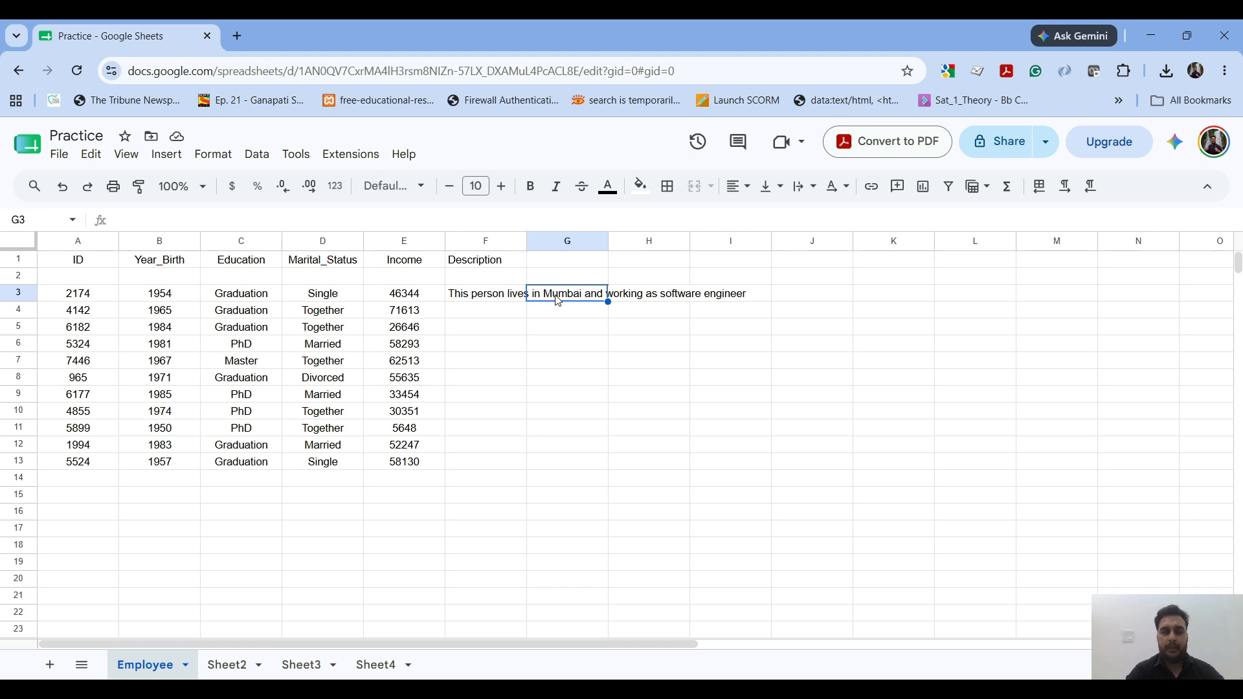
pyautogui.press('Down')
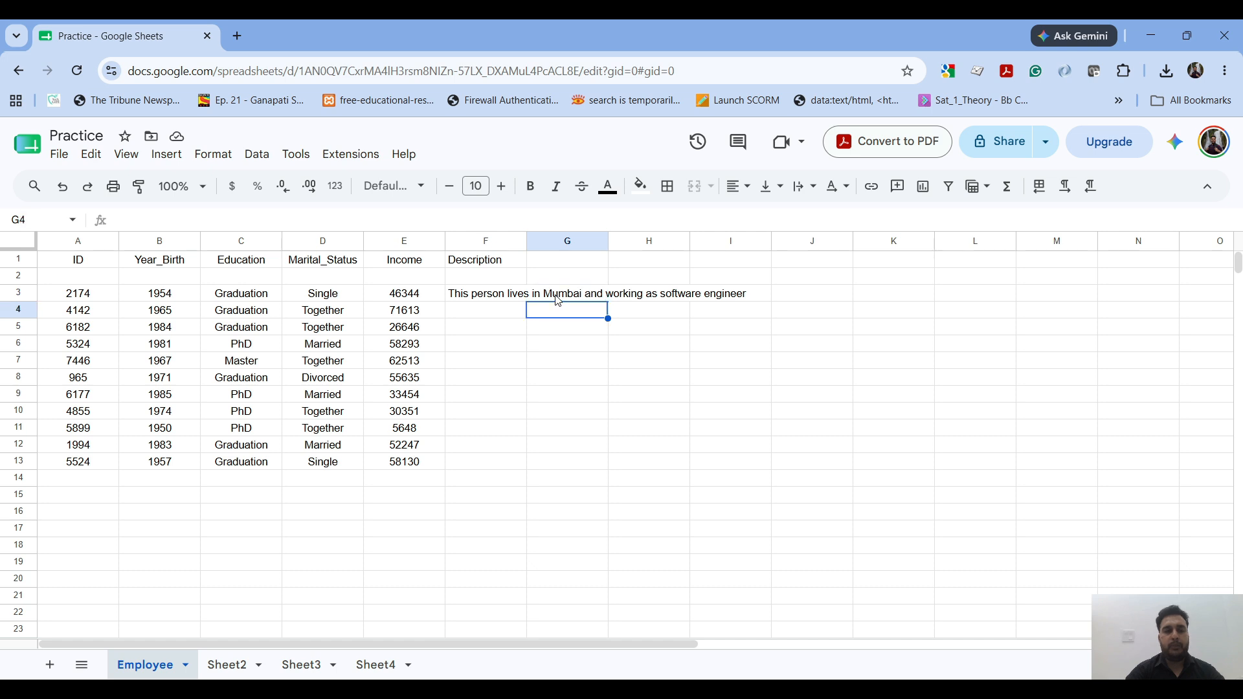
pyautogui.press('Up')
pyautogui.press('Up')
pyautogui.press('Up')
pyautogui.write('Age')
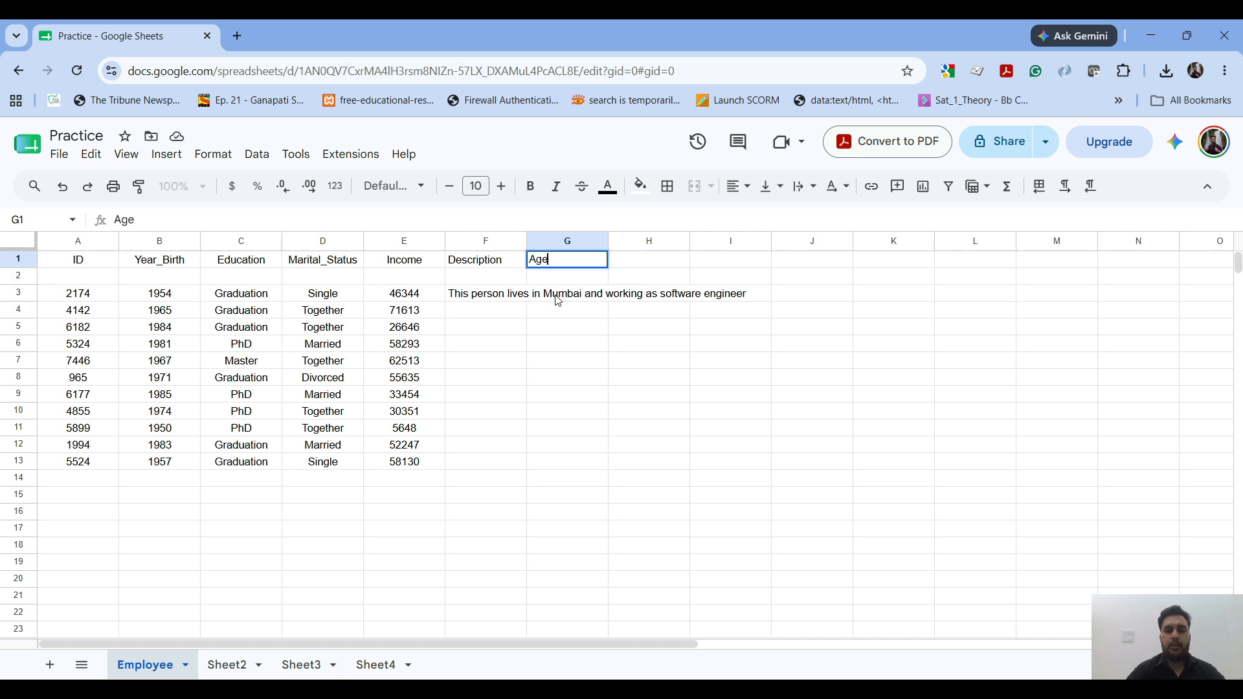
pyautogui.click(558, 300)
pyautogui.write('32')
pyautogui.press('Return')
pyautogui.click(558, 299)
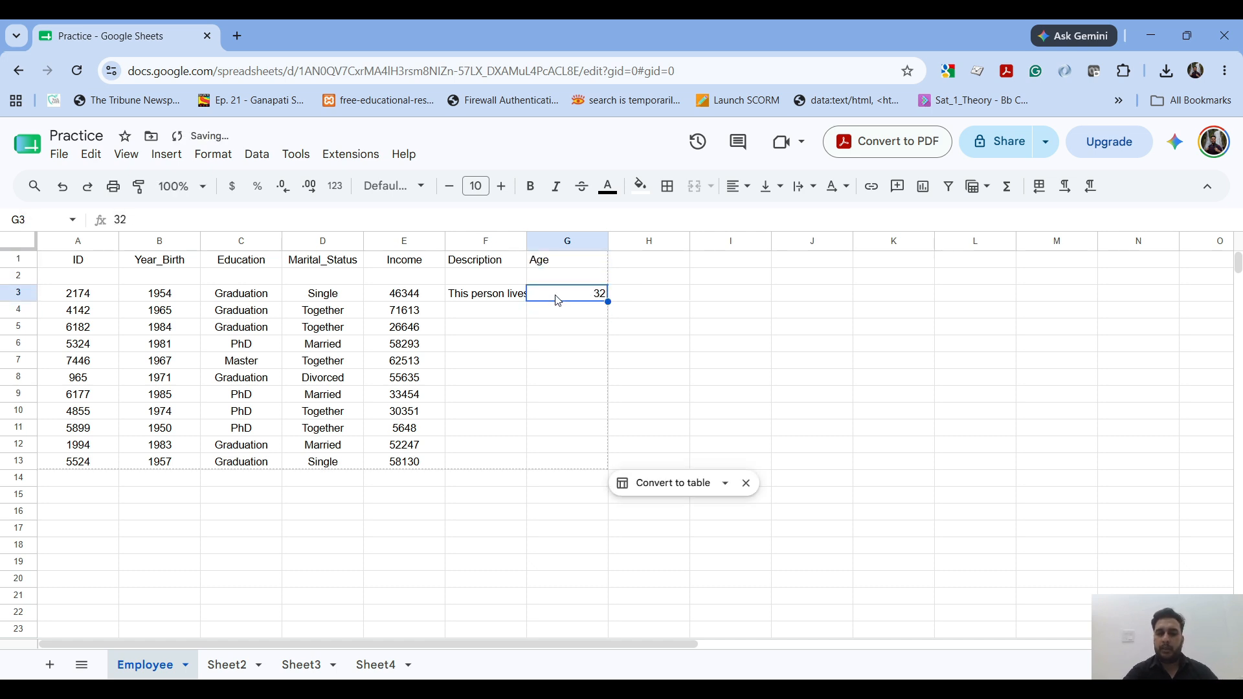
# Step: Widen the Description column to about twice its width
pyautogui.press('Left')
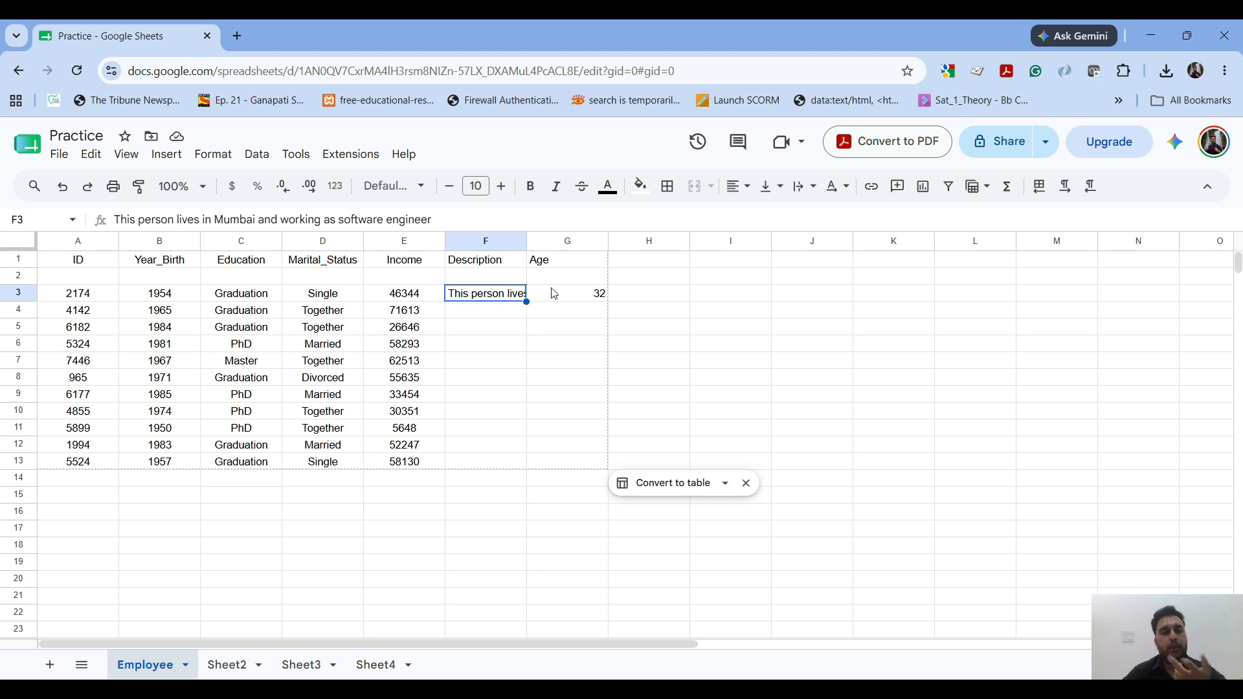
pyautogui.moveTo(527, 243); pyautogui.dragTo(620, 247)
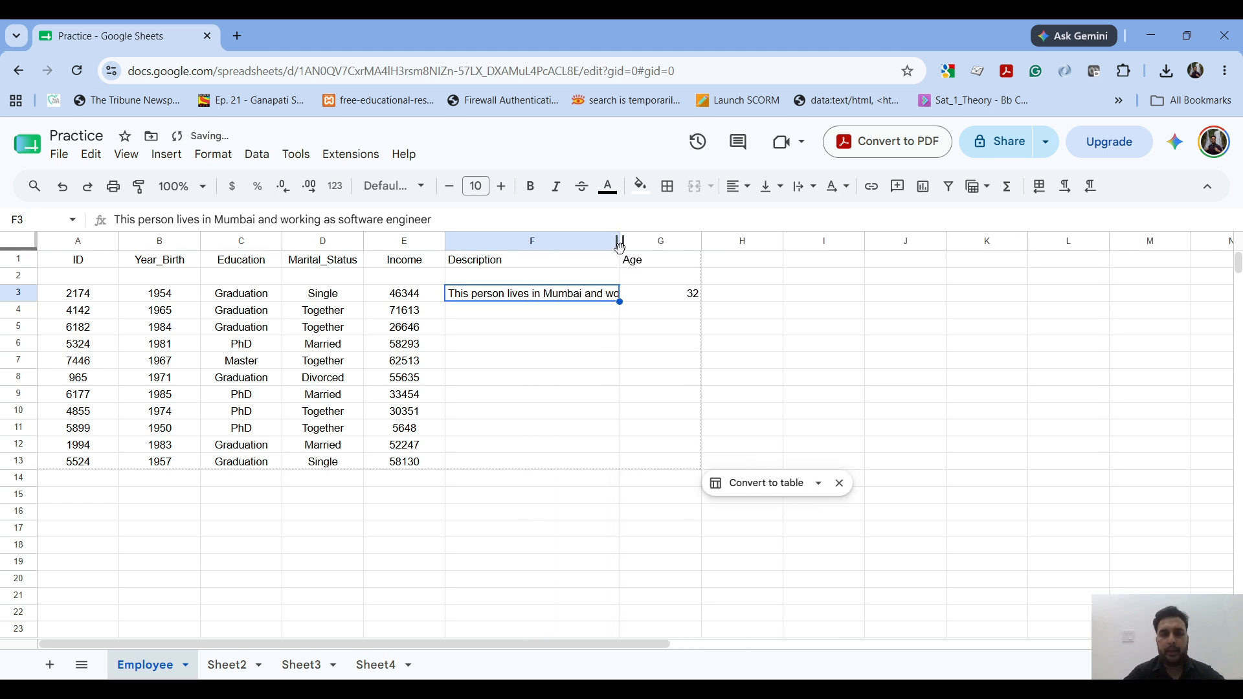
# Step: Auto-fit the Description column to the length of its text and undo the auto-fit
pyautogui.doubleClick(619, 244)
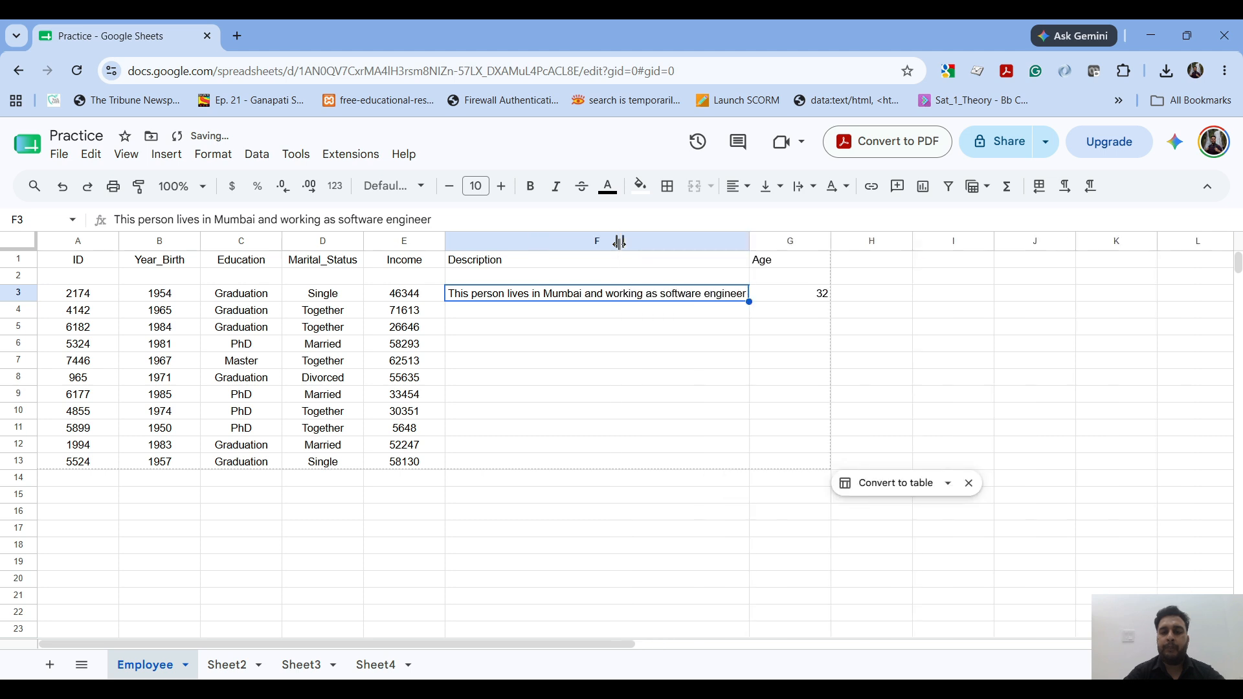
pyautogui.hotkey('ctrl', 'z')
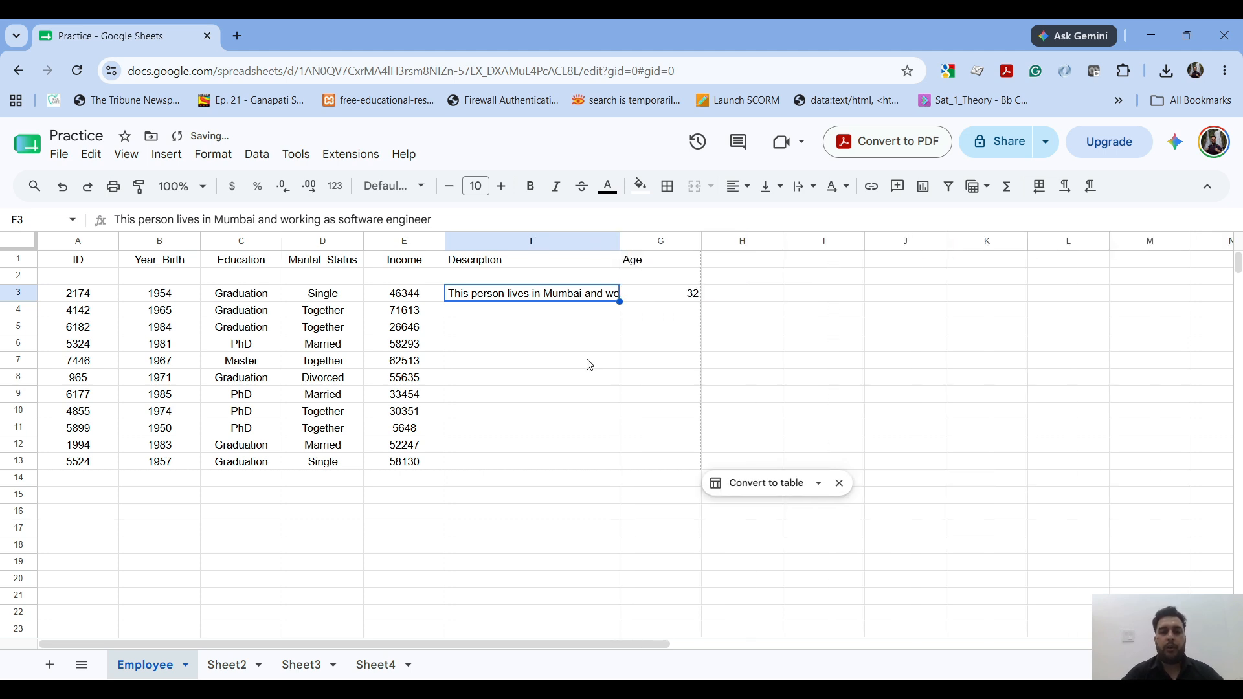
# Step: Undo the widening of the Description column and set the text in cell F3 to wrap
pyautogui.hotkey('ctrl', 'z')
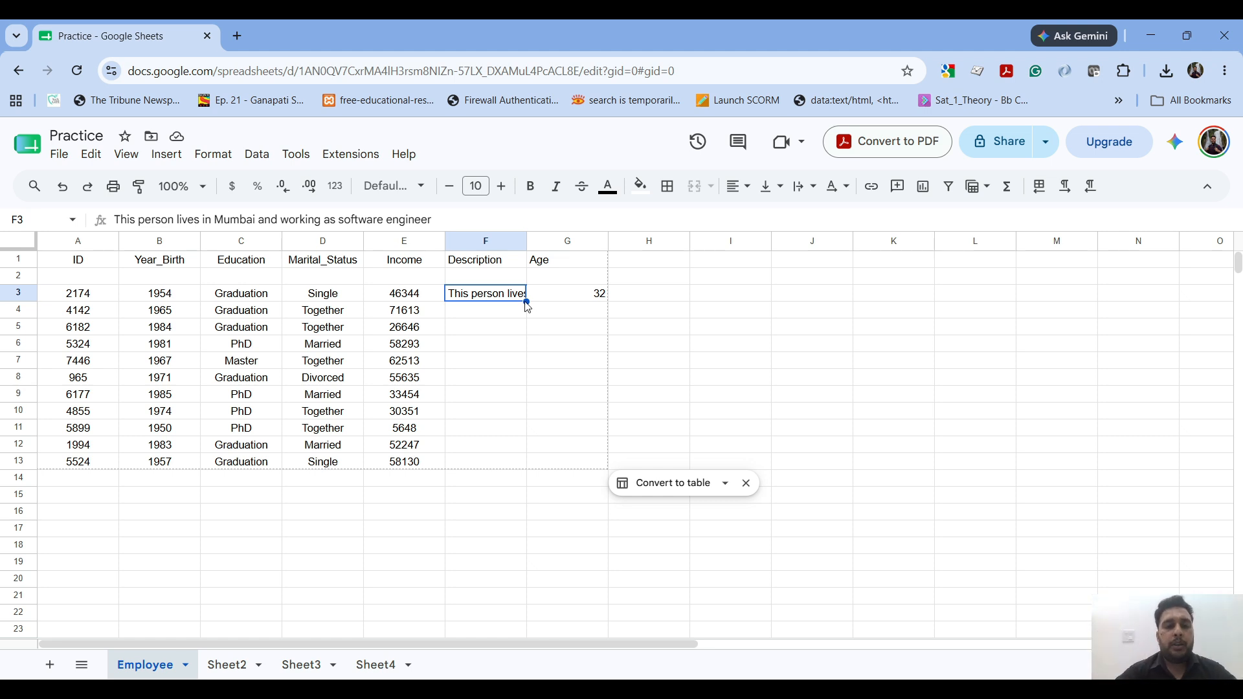
pyautogui.click(212, 154)
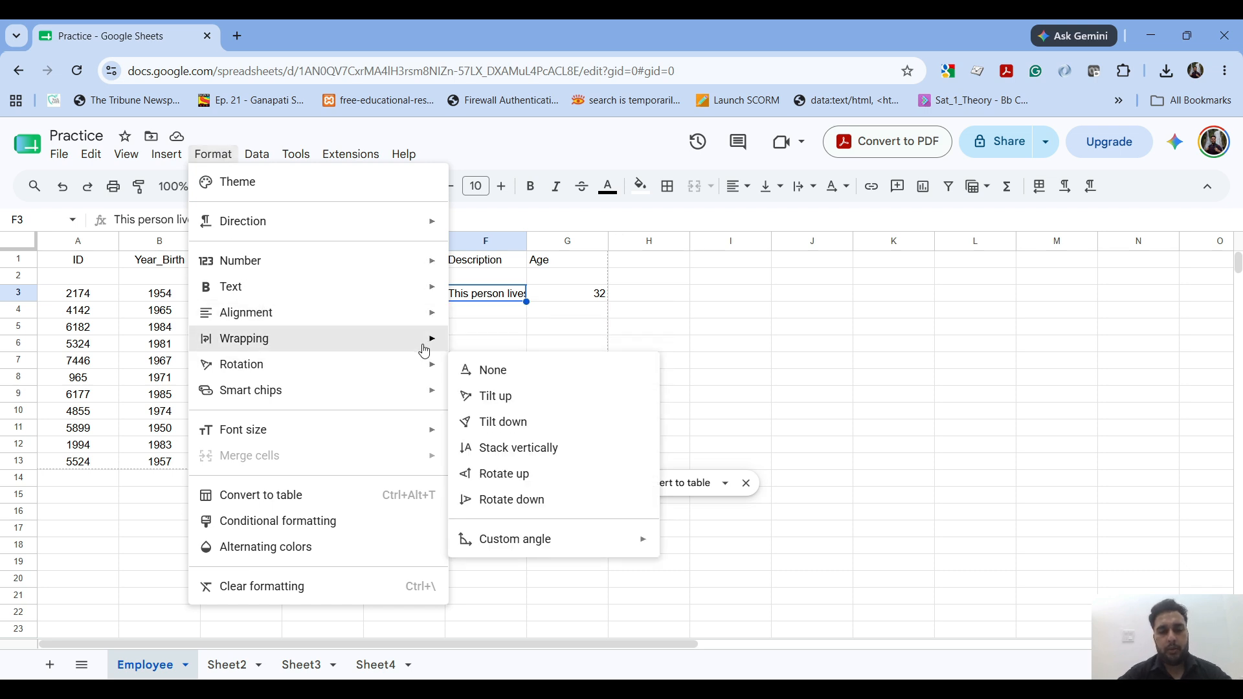
pyautogui.moveTo(424, 348)
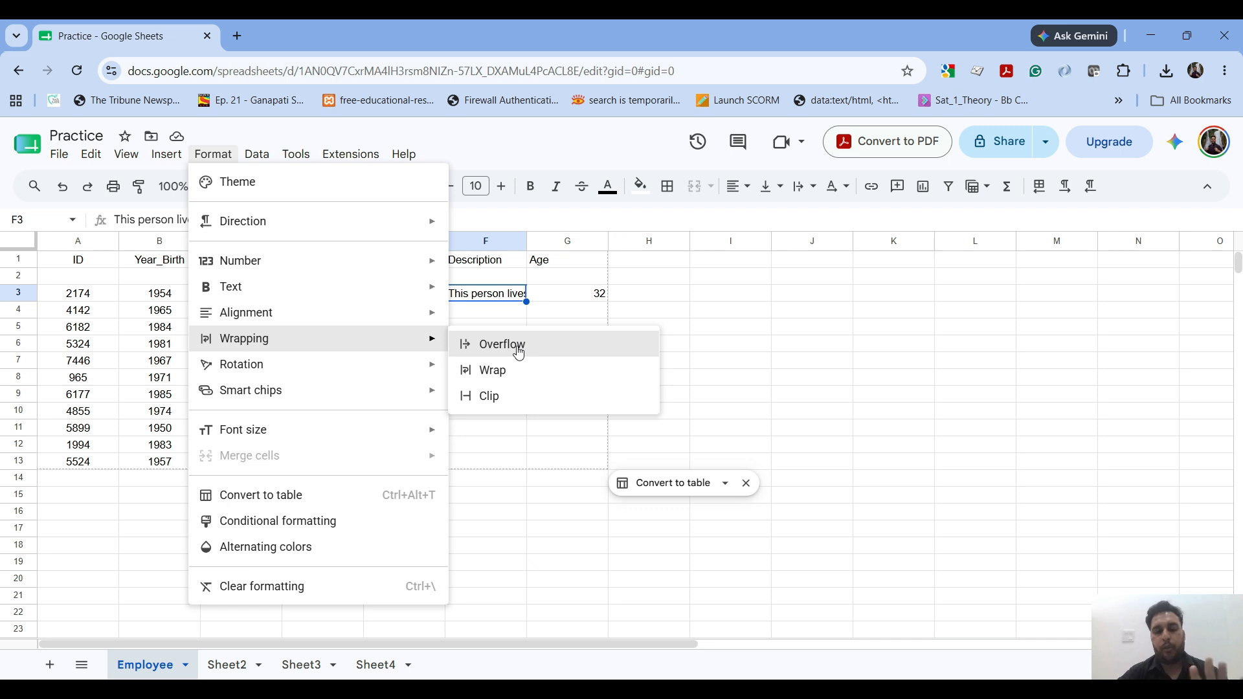
pyautogui.click(495, 370)
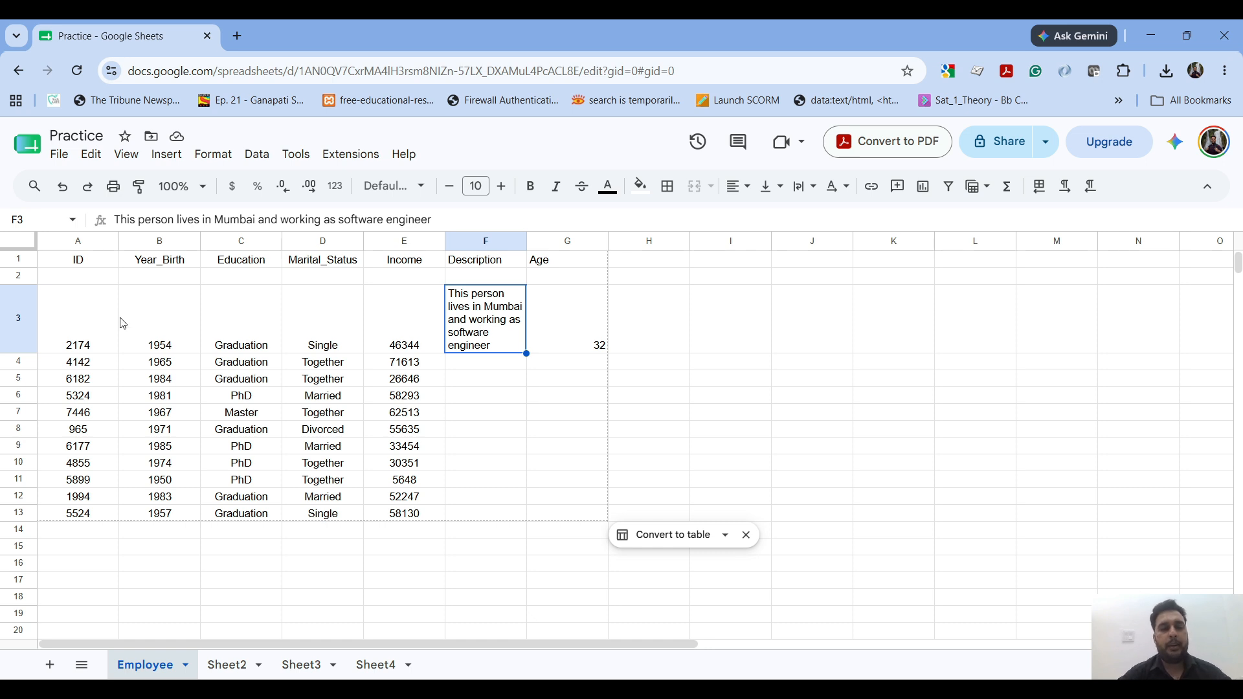
# Step: Apply horizontal center alignment to cells A3:E3
pyautogui.moveTo(97, 319); pyautogui.dragTo(382, 333)
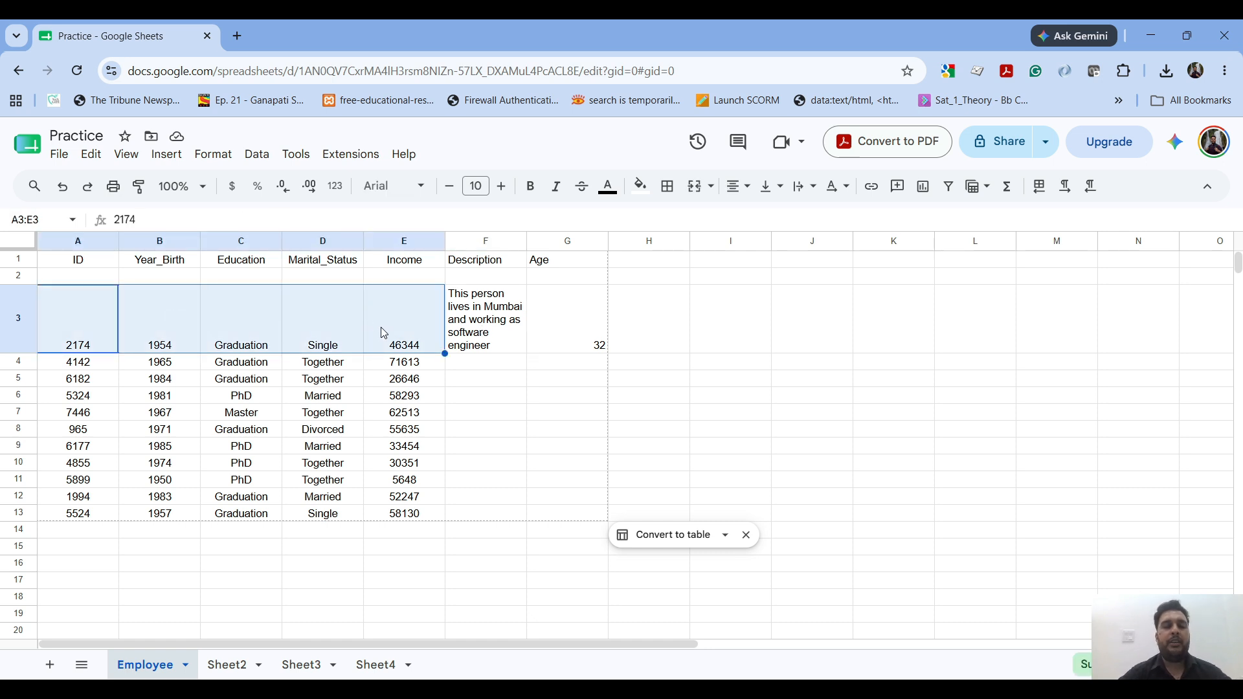
pyautogui.click(214, 156)
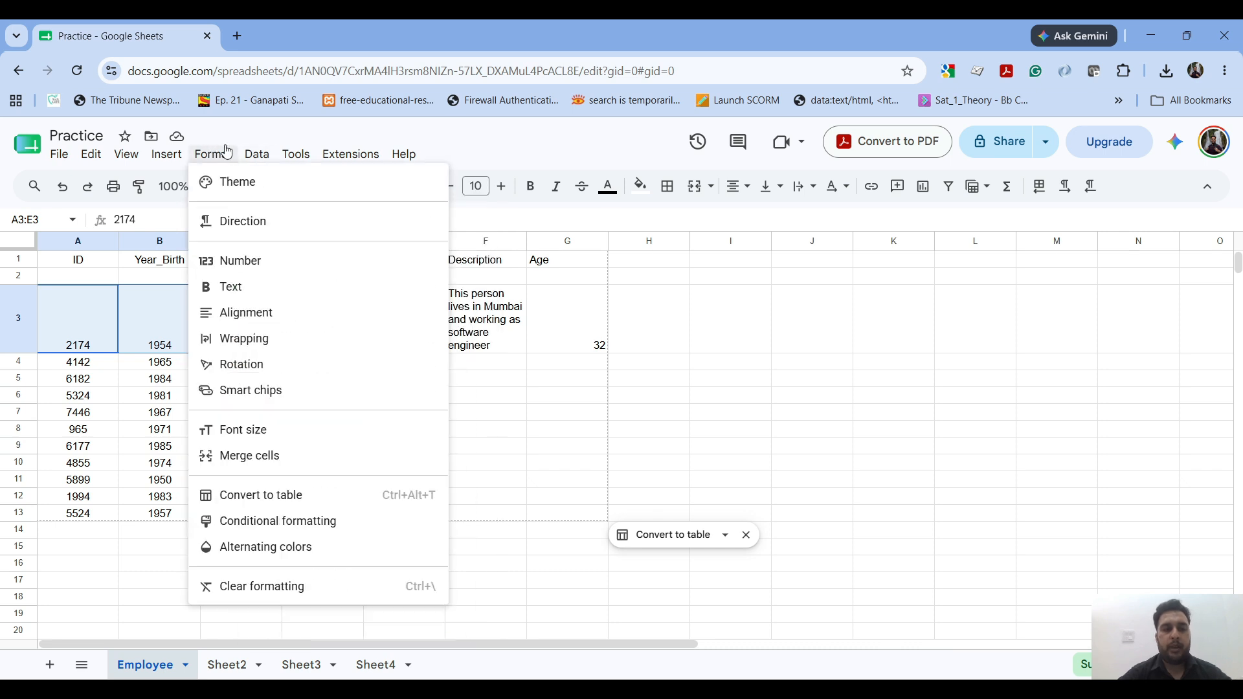
pyautogui.moveTo(306, 297)
pyautogui.moveTo(315, 337)
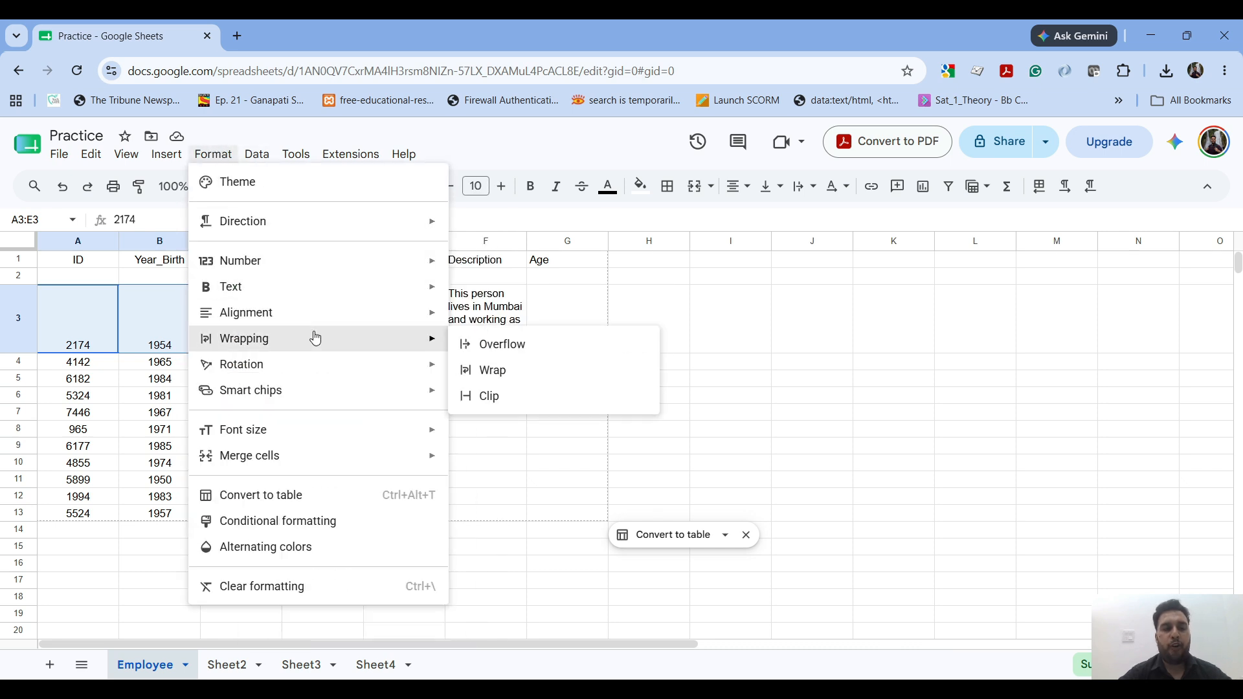
pyautogui.moveTo(424, 314)
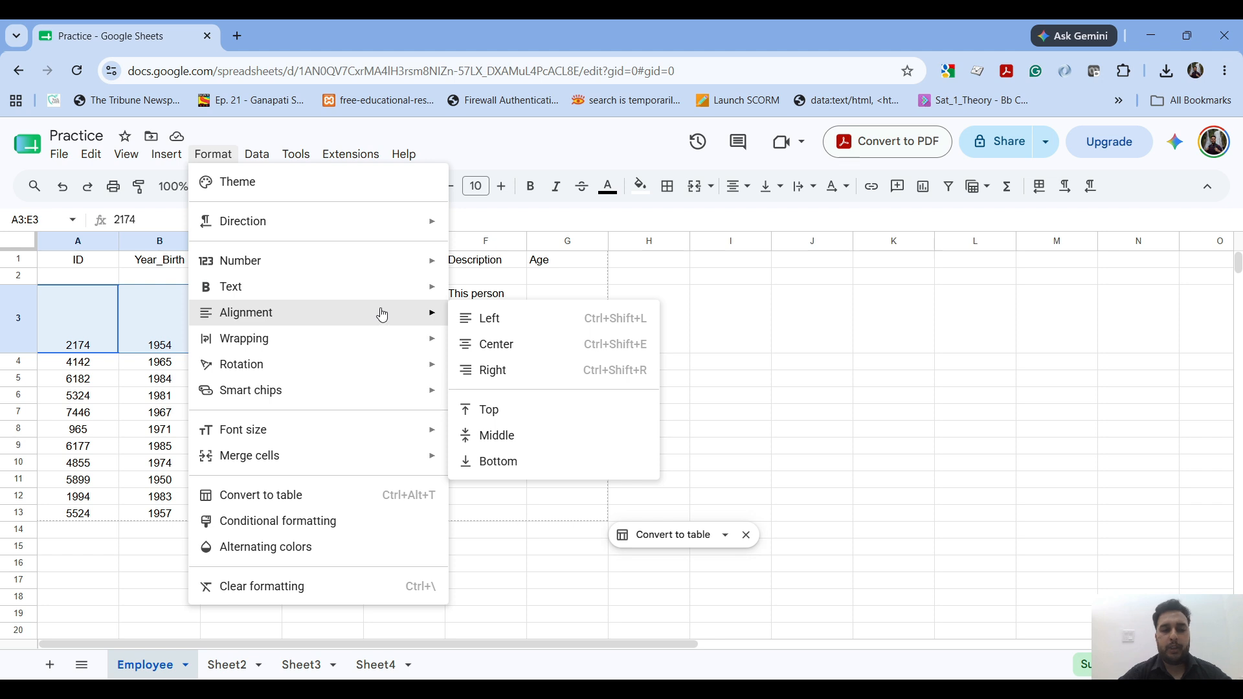
pyautogui.click(482, 344)
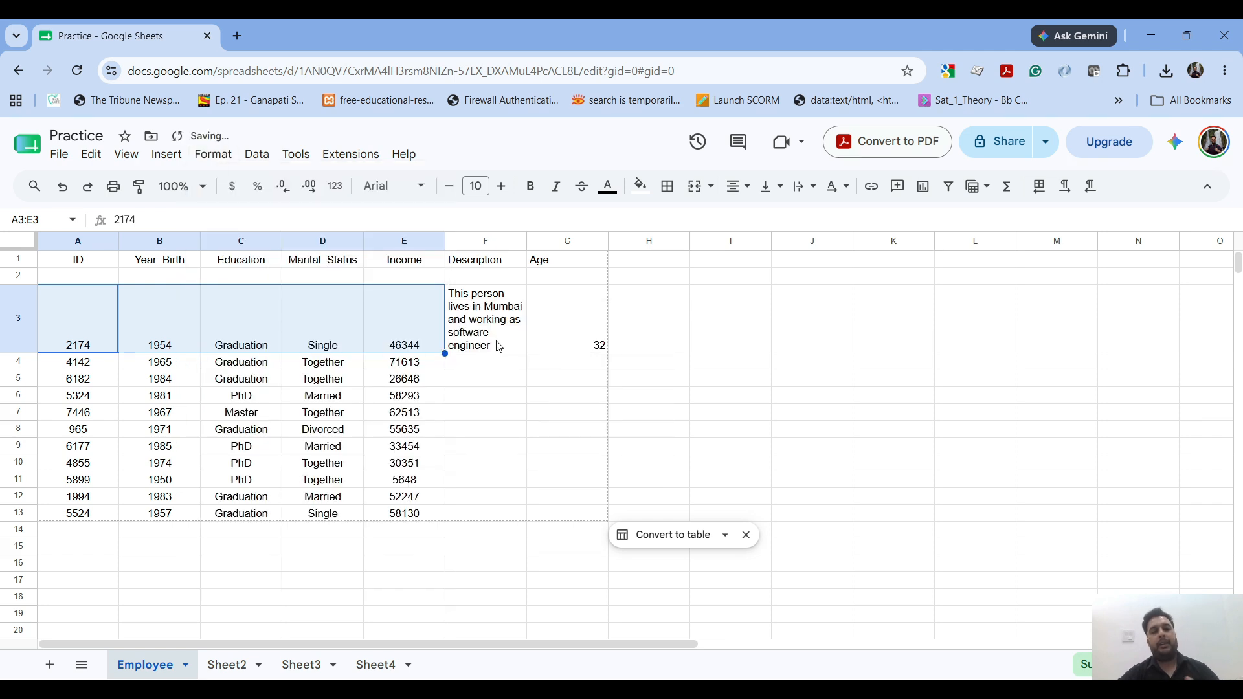
# Step: Review the text rotation options for cell E3 and the available data, tools, extensions and help commands
pyautogui.click(394, 324)
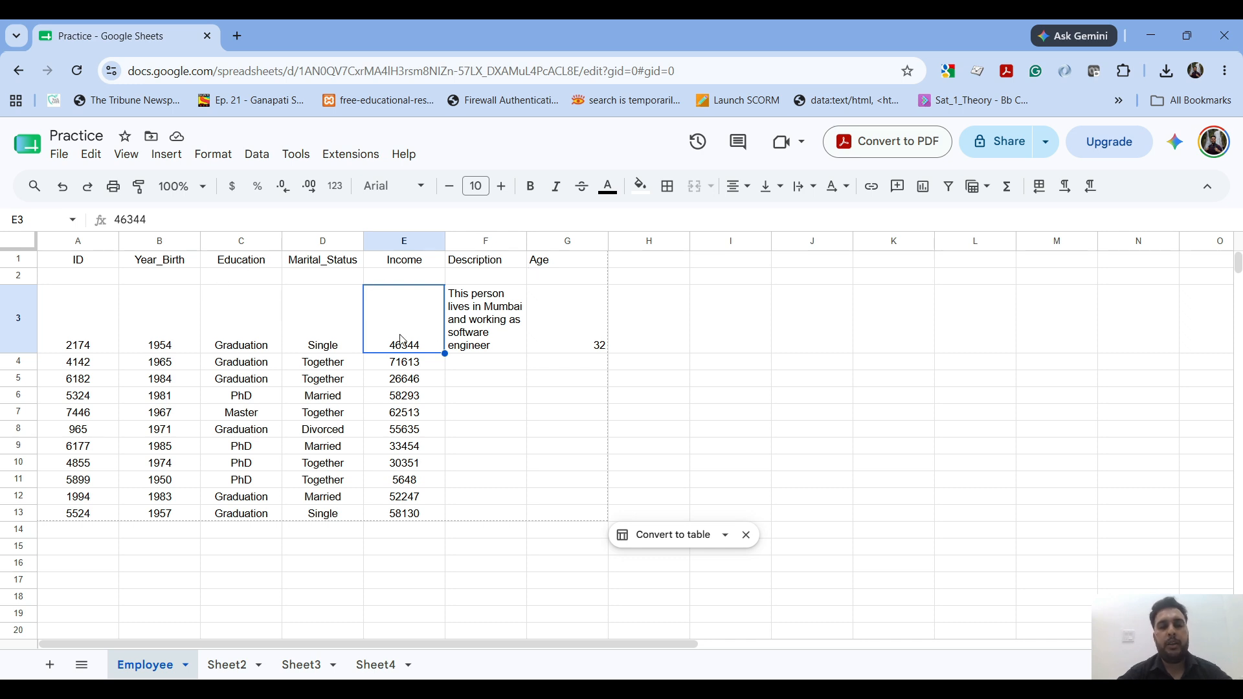
pyautogui.click(222, 154)
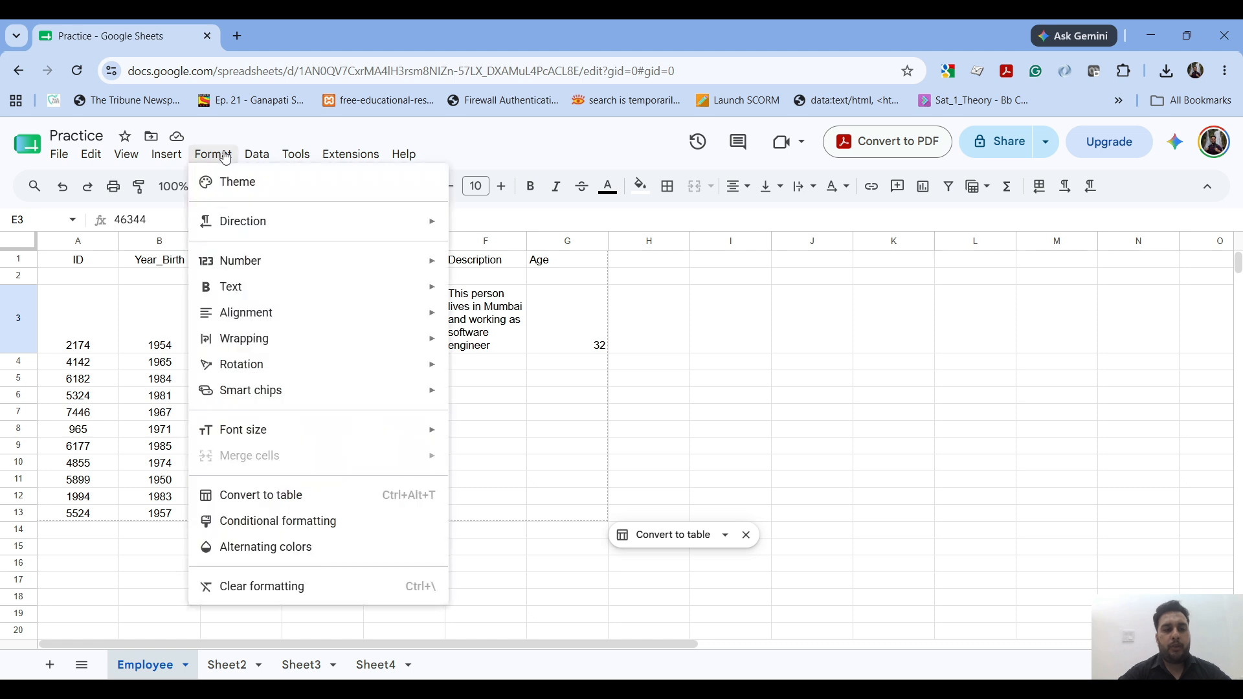
pyautogui.moveTo(325, 365)
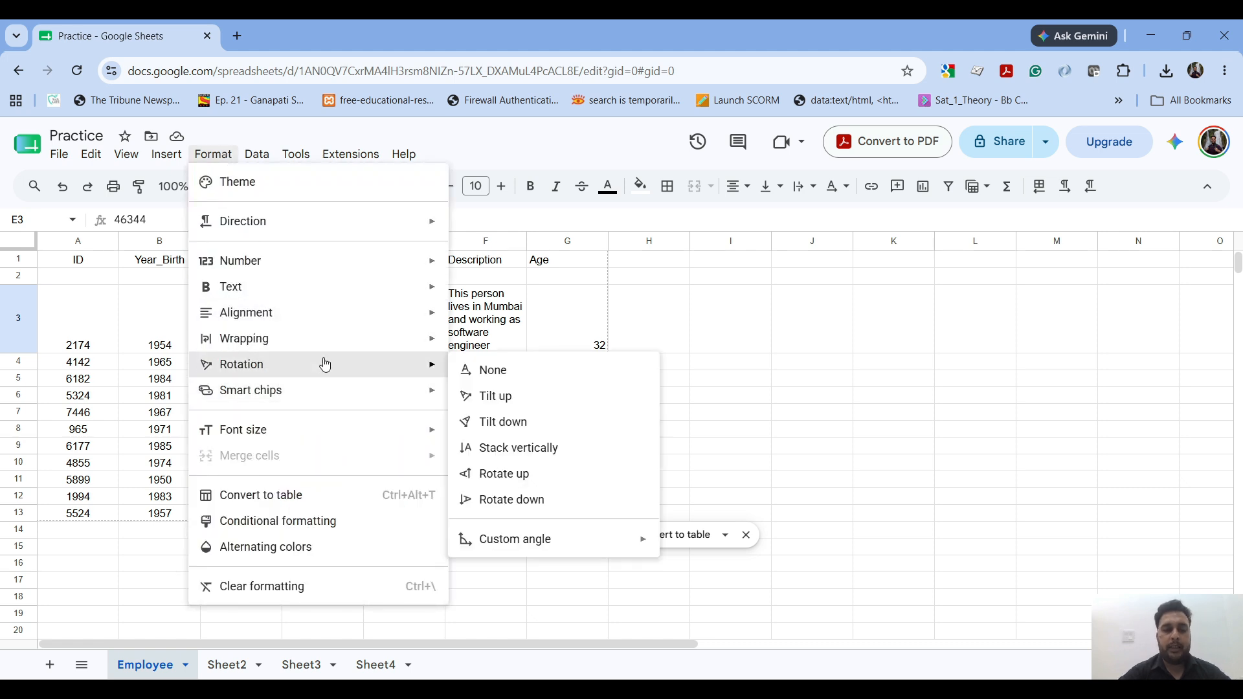
pyautogui.moveTo(382, 435)
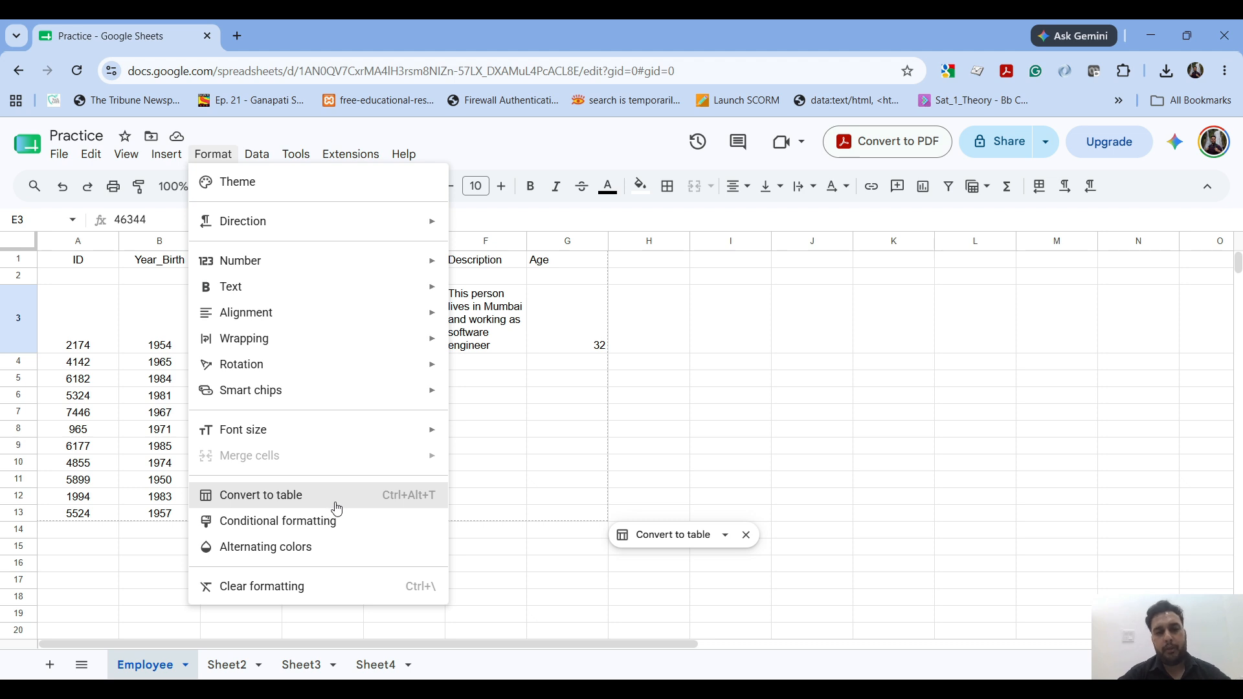
pyautogui.click(658, 397)
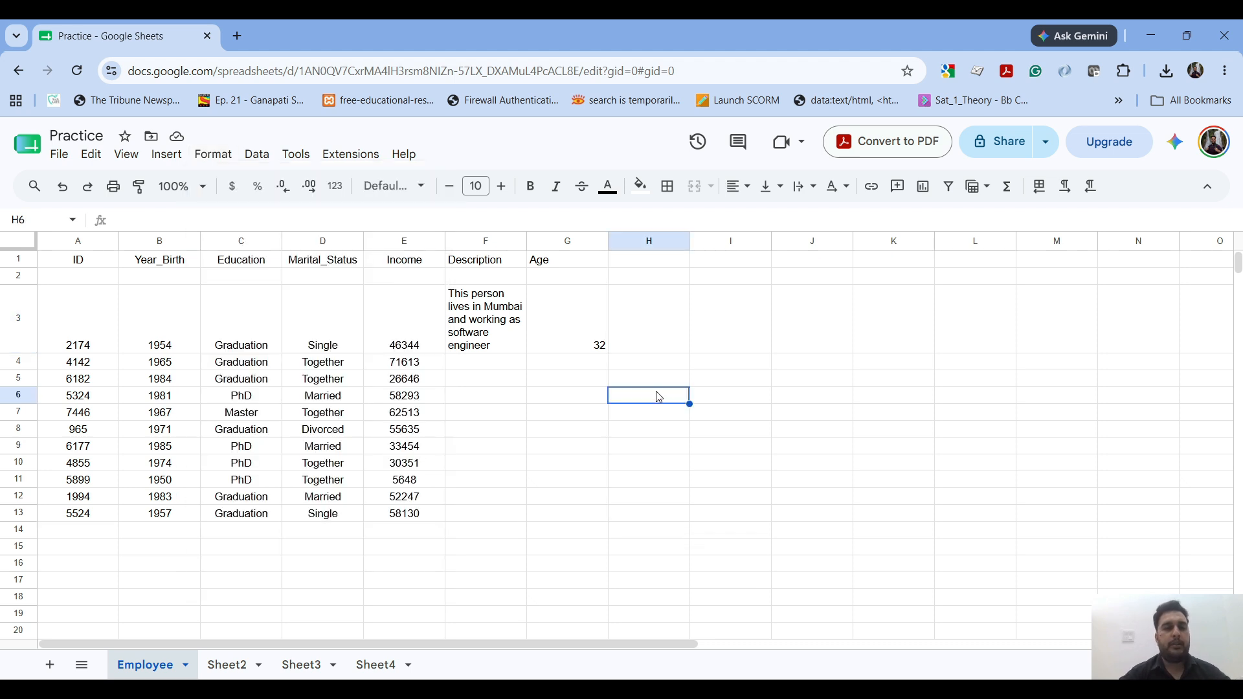
pyautogui.click(257, 155)
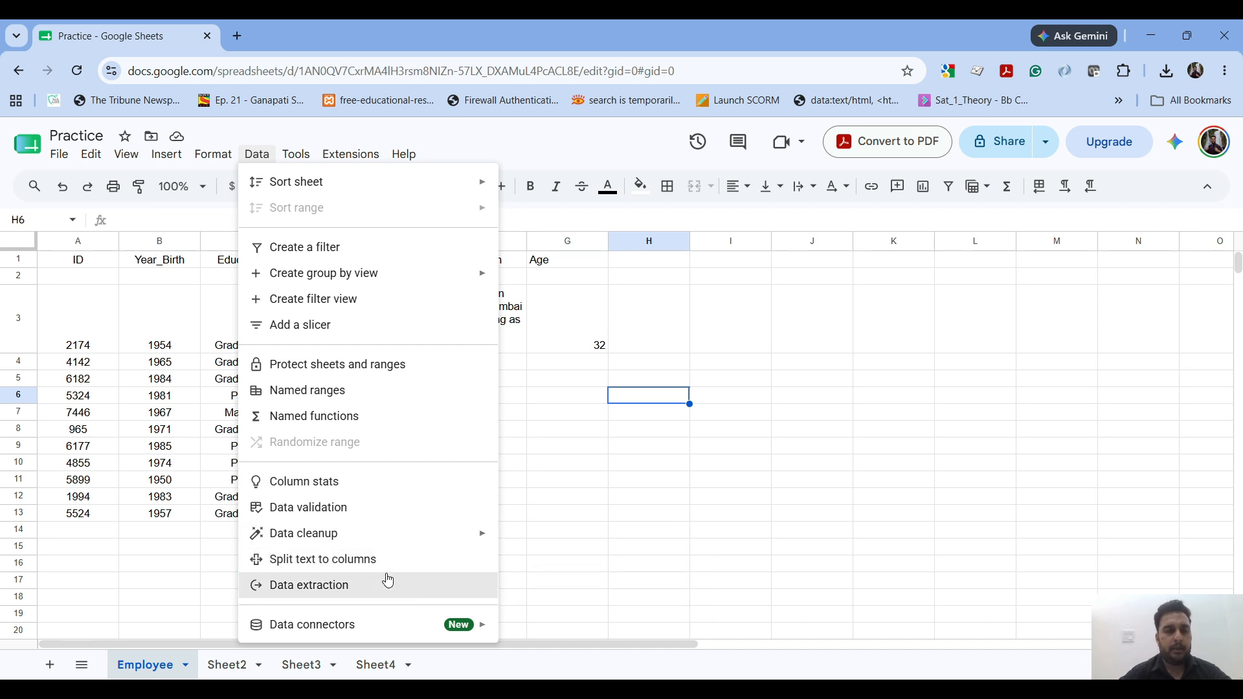
pyautogui.moveTo(376, 635)
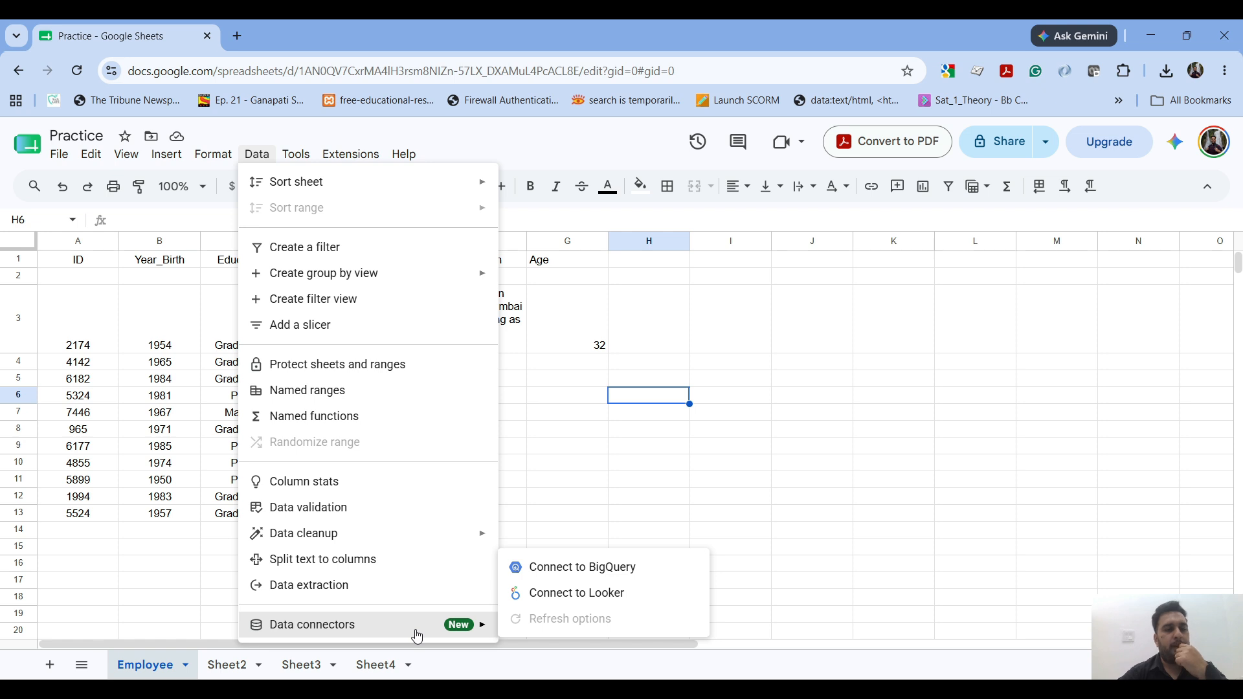
pyautogui.moveTo(305, 155)
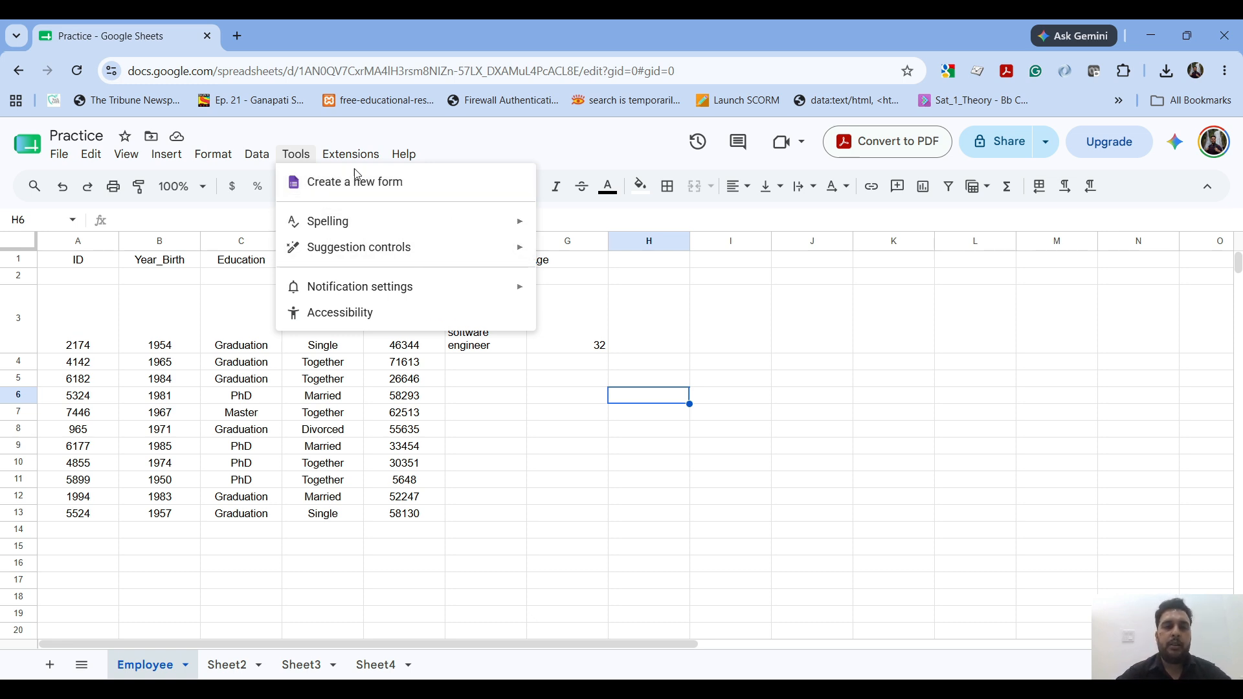
pyautogui.moveTo(350, 155)
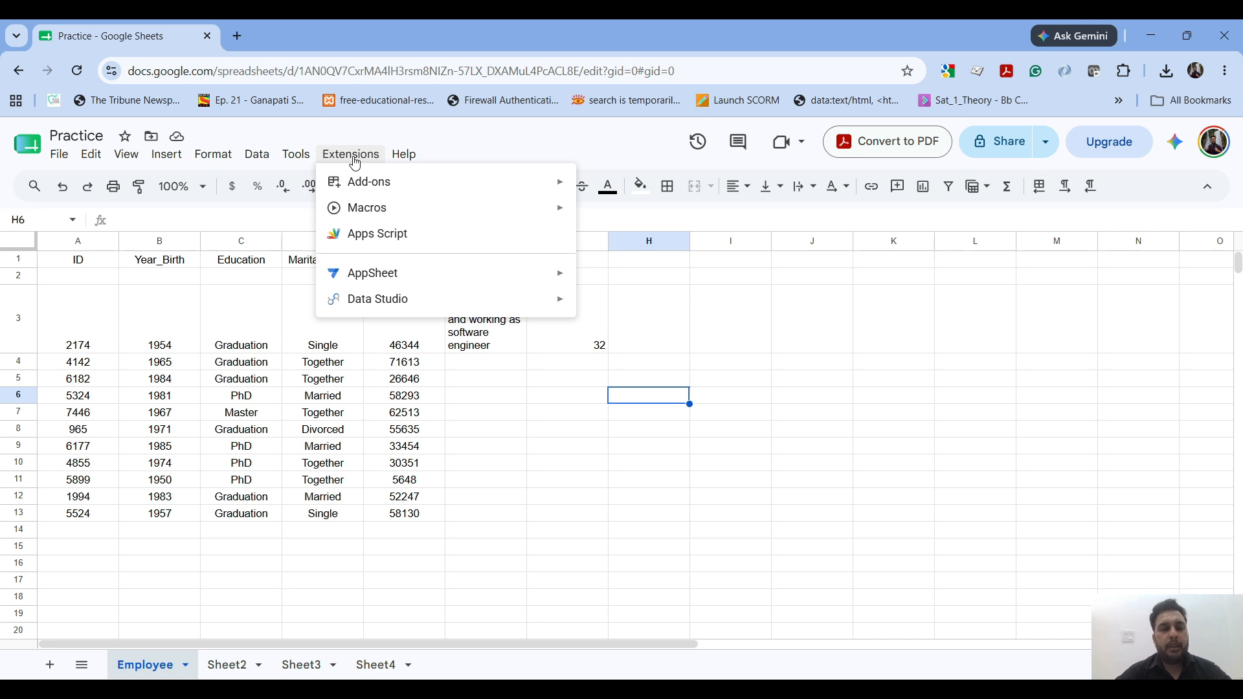
pyautogui.moveTo(404, 156)
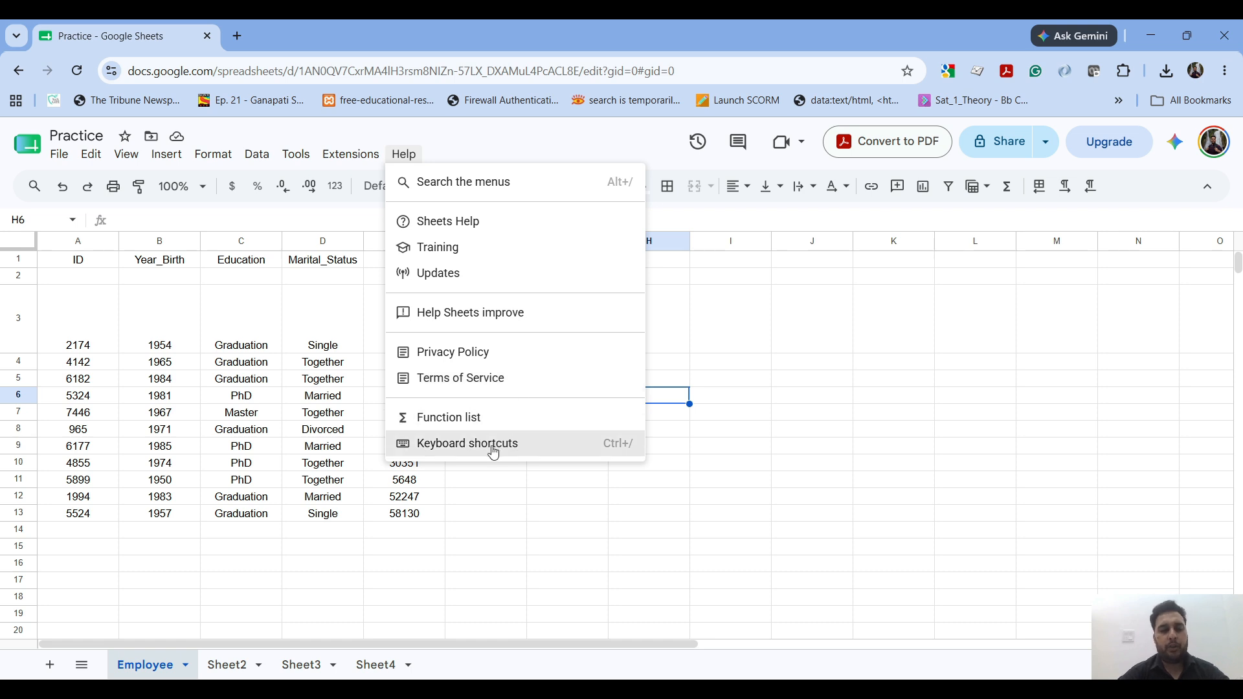
pyautogui.click(198, 565)
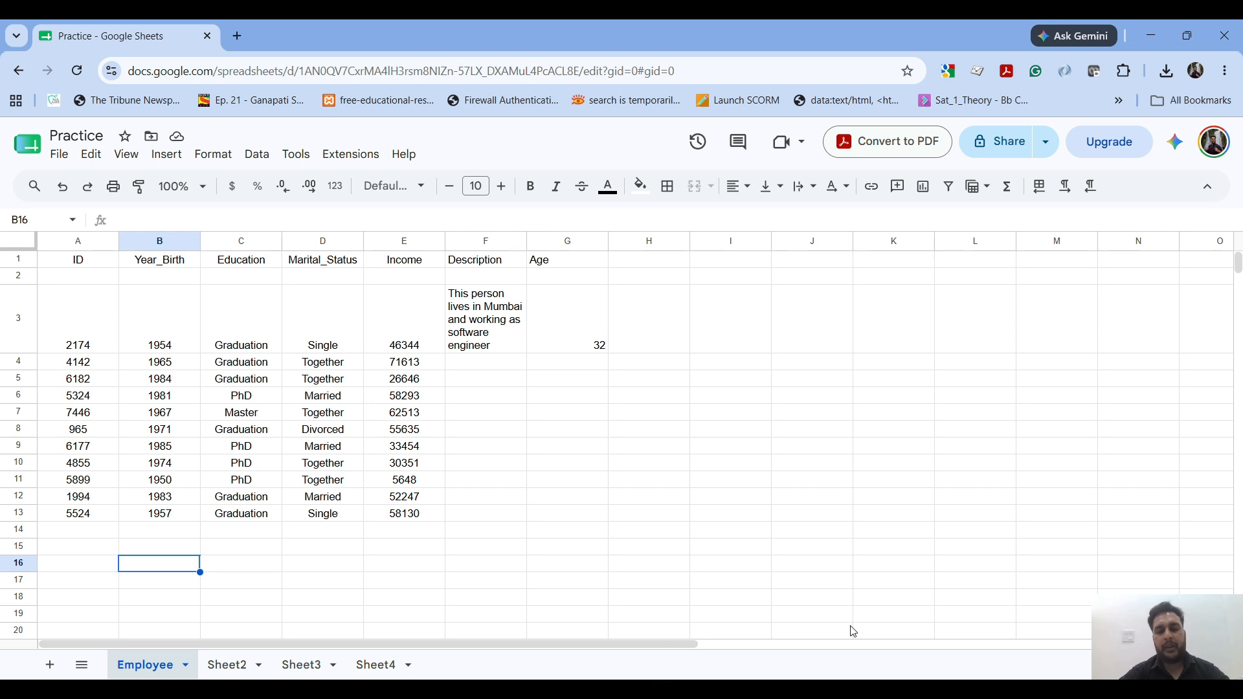
pyautogui.click(754, 640)
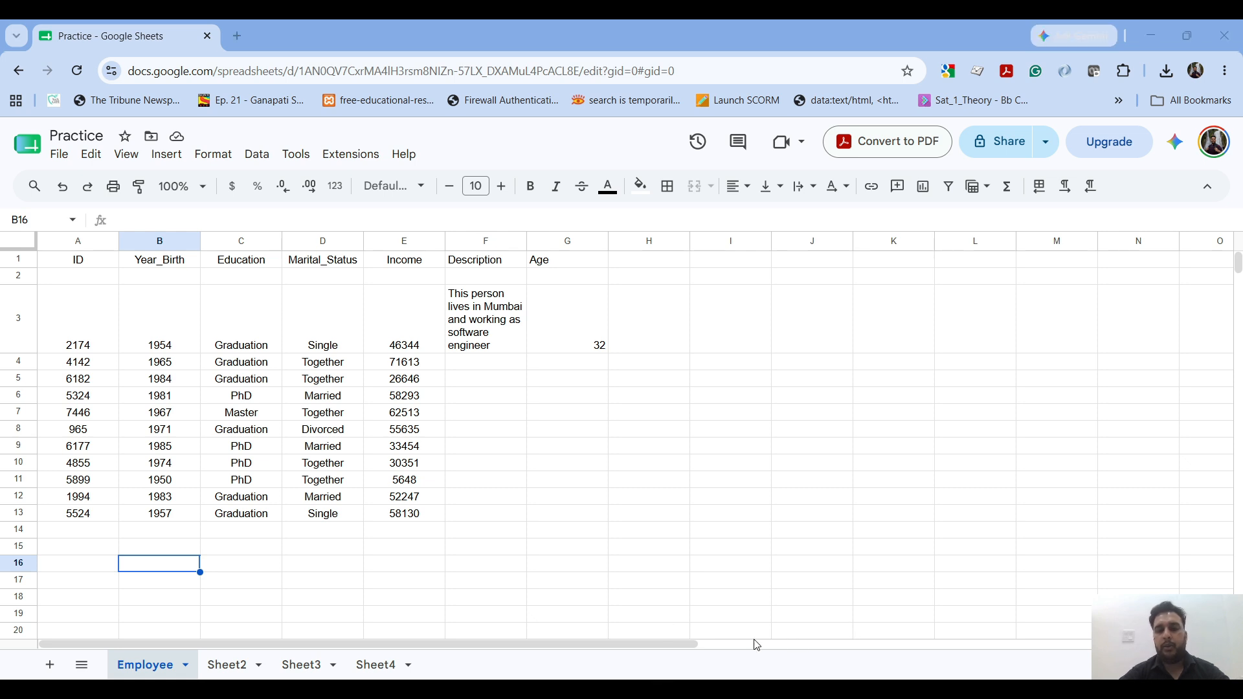